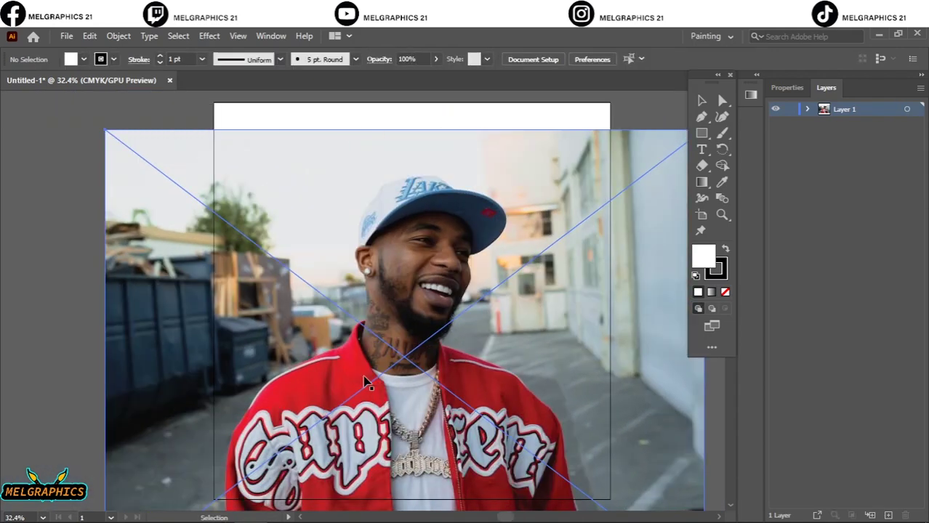
- Fade the reference photo's opacity and load a tapered brush from the User Defined brush libraries
click(545, 59)
drag(541, 79, 517, 78)
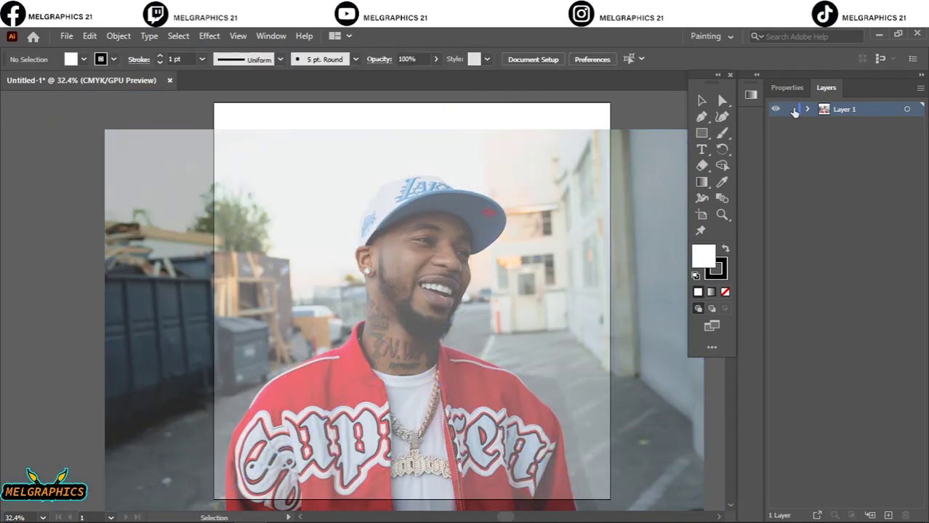
click(356, 60)
click(228, 162)
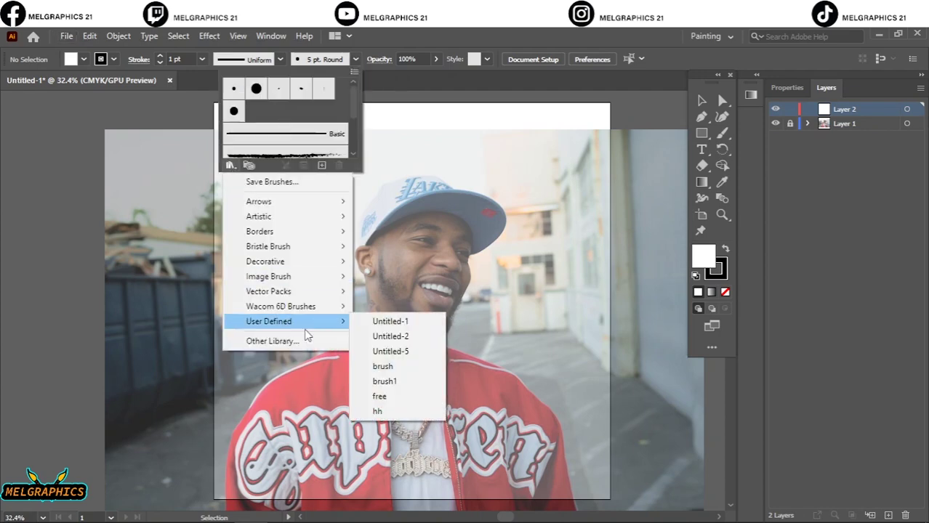
click(386, 363)
click(456, 290)
click(722, 133)
scroll(442, 287, up, 5)
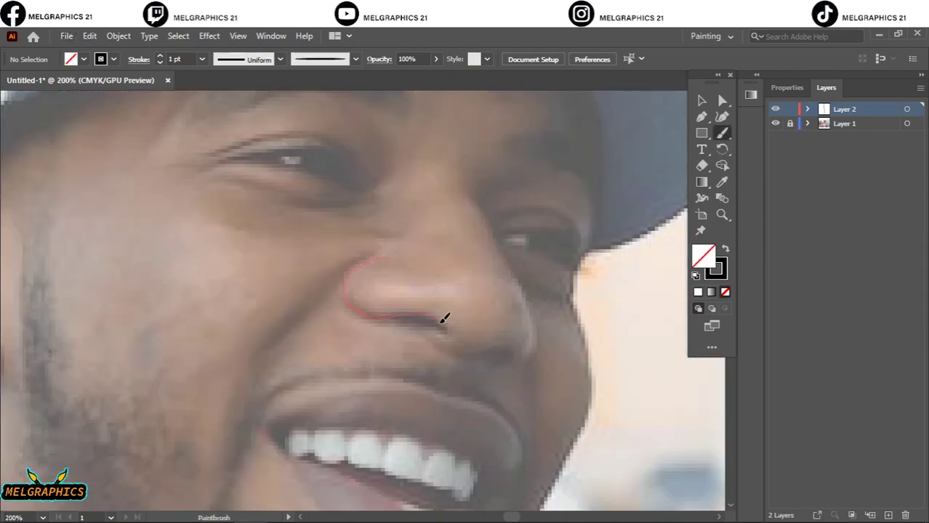
- Trace the nostril and the side of the nose with tapered strokes, undoing a stray curve
drag(443, 318, 447, 331)
drag(522, 336, 415, 329)
key(ctrl+z)
scroll(448, 217, up, 2)
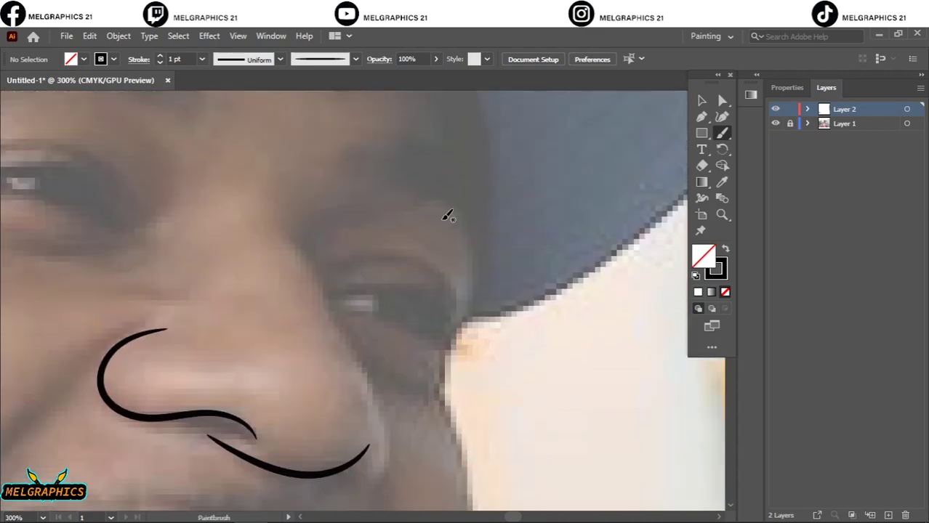
drag(285, 235, 330, 311)
drag(391, 412, 358, 484)
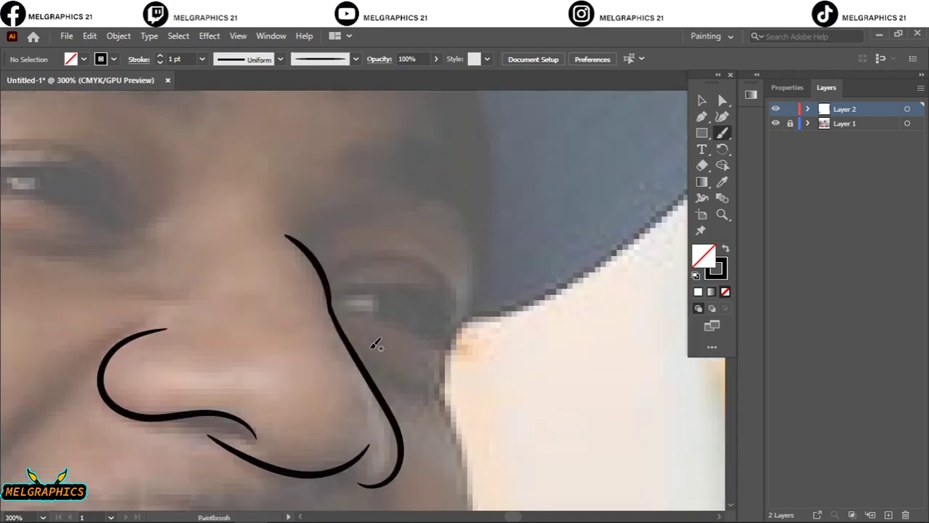
scroll(388, 244, down, 2)
scroll(242, 296, up, 3)
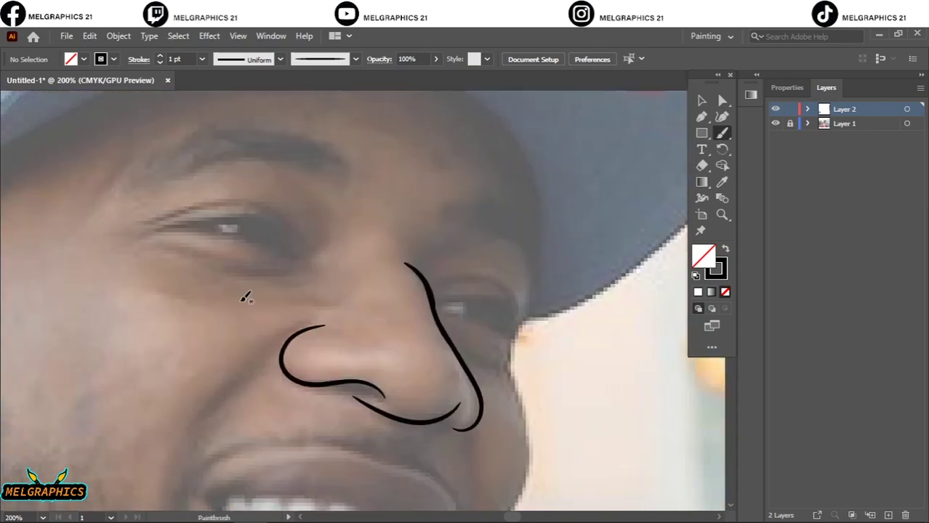
scroll(274, 293, left, 4)
scroll(275, 293, up, 3)
- Trace the left eyelid and the lower and upper lids of the right eye
drag(372, 314, 434, 373)
scroll(391, 328, down, 5)
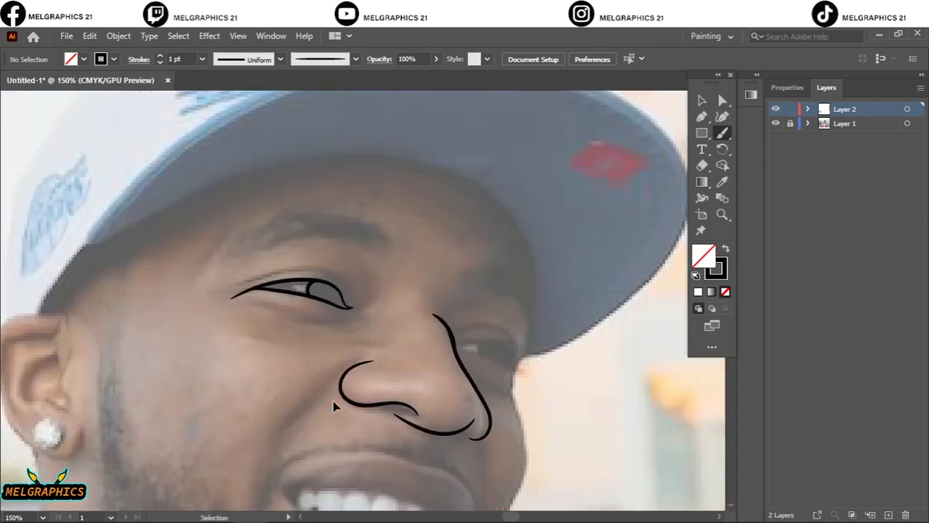
scroll(289, 372, up, 5)
drag(371, 407, 396, 422)
mouse_move(237, 357)
mouse_down()
mouse_move(296, 348)
mouse_move(396, 420)
mouse_up()
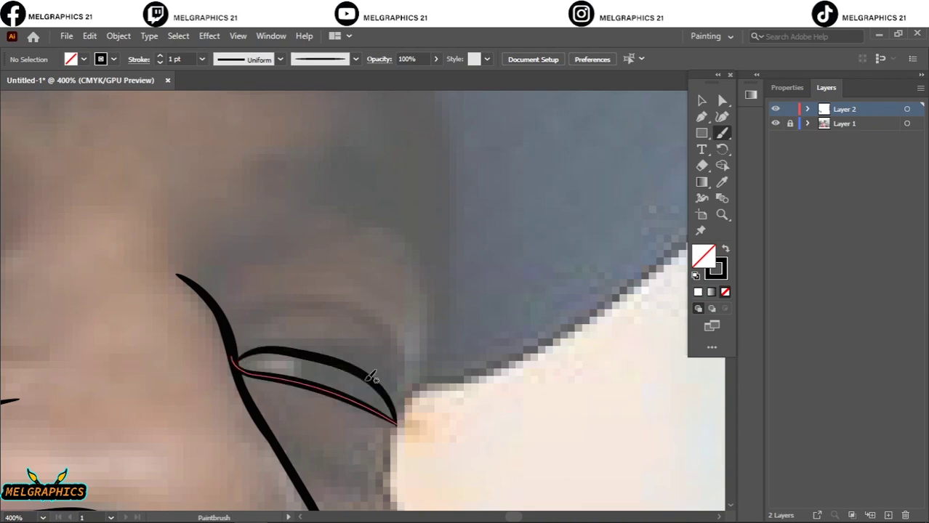
scroll(436, 348, down, 5)
scroll(331, 429, up, 4)
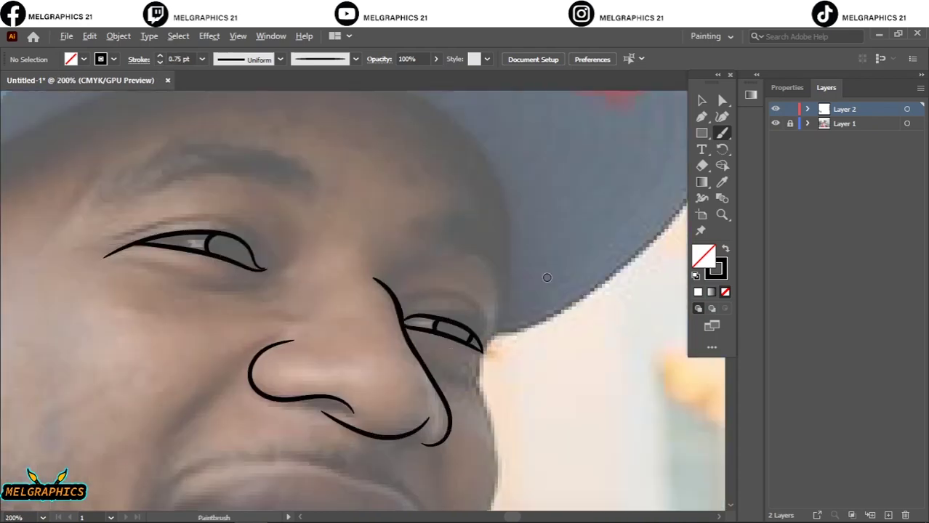
- Add the crease lines, arched lid line and small lines under the eyes
drag(335, 314, 444, 327)
drag(413, 318, 458, 392)
scroll(388, 387, up, 3)
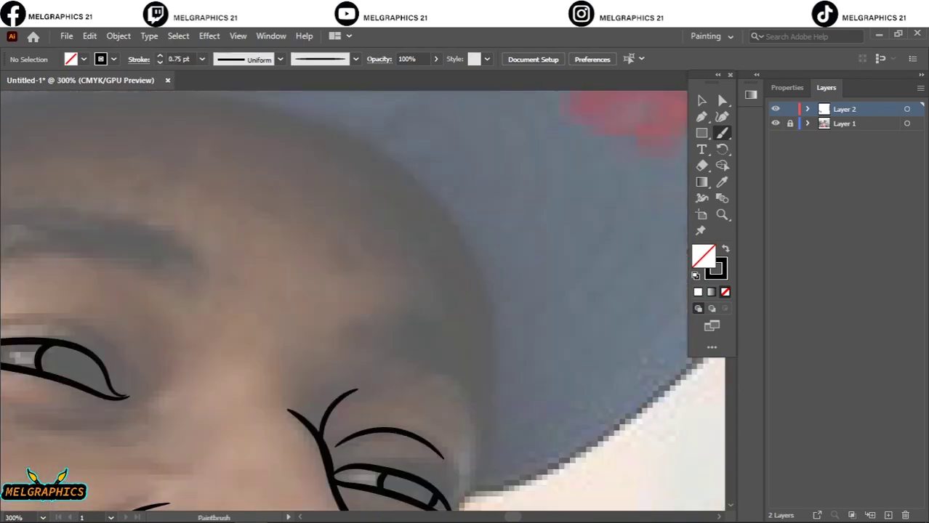
scroll(507, 376, left, 5)
scroll(507, 376, up, 1)
scroll(507, 377, down, 2)
drag(242, 297, 468, 343)
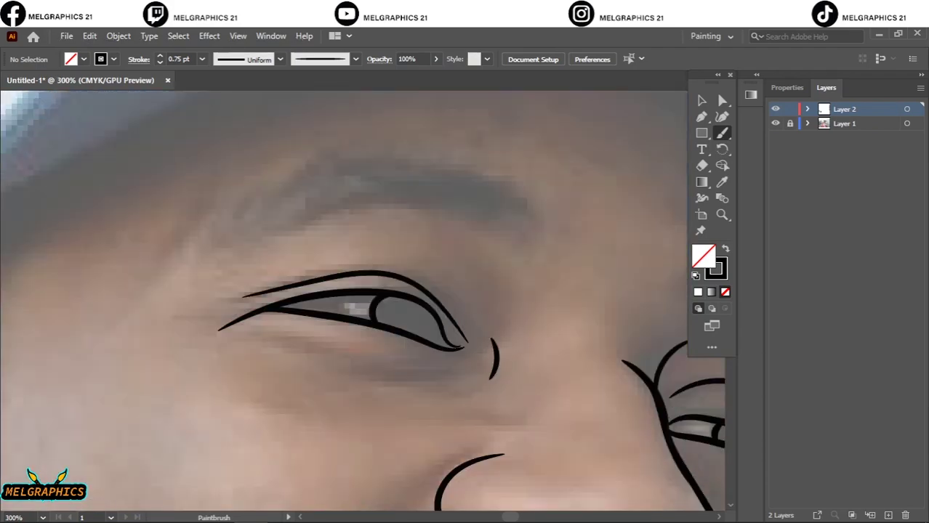
mouse_move(251, 334)
mouse_down()
mouse_move(437, 371)
mouse_move(476, 367)
mouse_up()
scroll(471, 362, down, 3)
scroll(471, 362, right, 6)
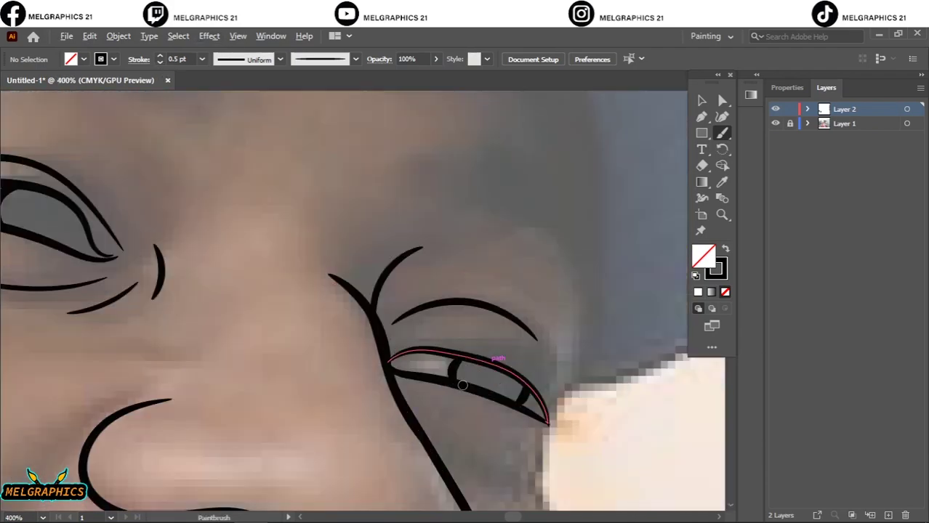
scroll(471, 362, down, 5)
scroll(505, 359, up, 3)
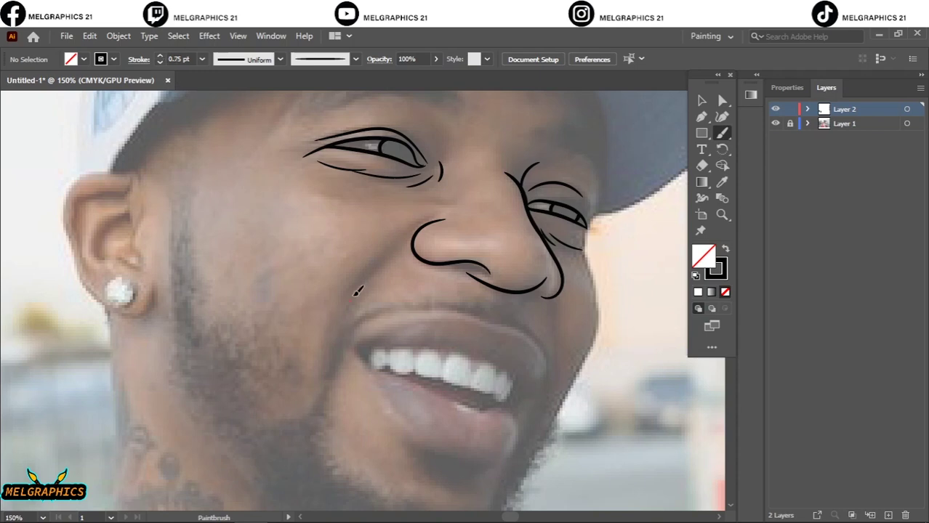
- Set the brush stroke to 1 pt and trace the lower lip outline
click(160, 56)
scroll(472, 375, up, 2)
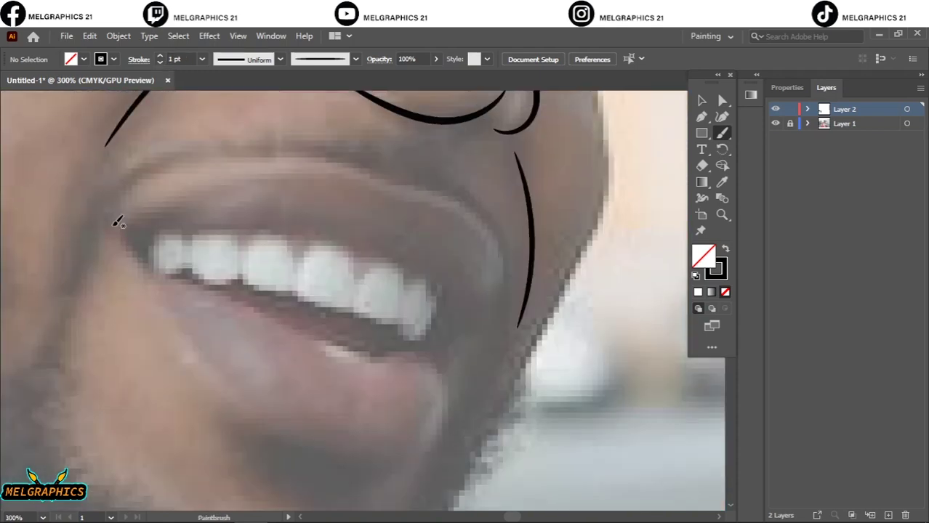
drag(367, 458, 463, 385)
key(ctrl+z)
mouse_move(440, 445)
mouse_down()
mouse_move(418, 346)
mouse_move(485, 311)
mouse_up()
scroll(394, 207, up, 3)
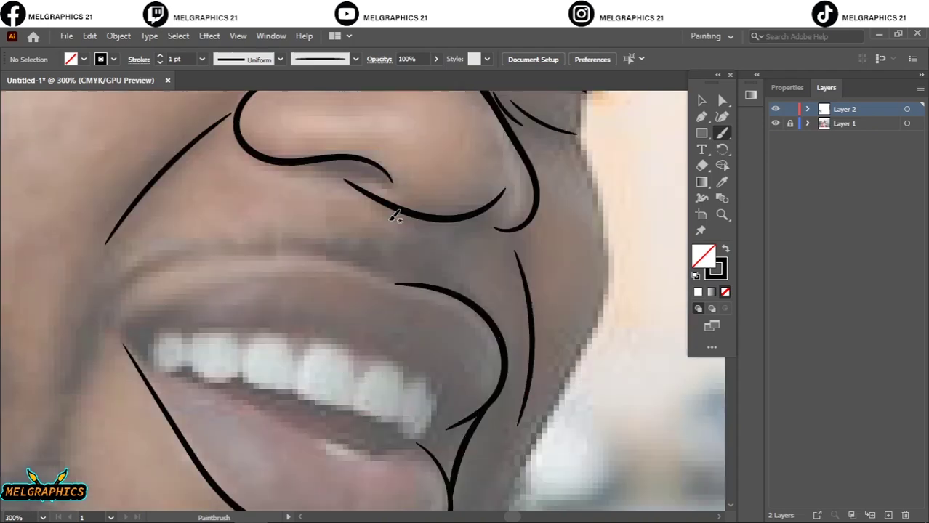
scroll(394, 207, left, 3)
- Outline the upper lip, the lip edge beside the teeth and the top edge of the teeth
drag(209, 320, 253, 289)
drag(514, 283, 517, 285)
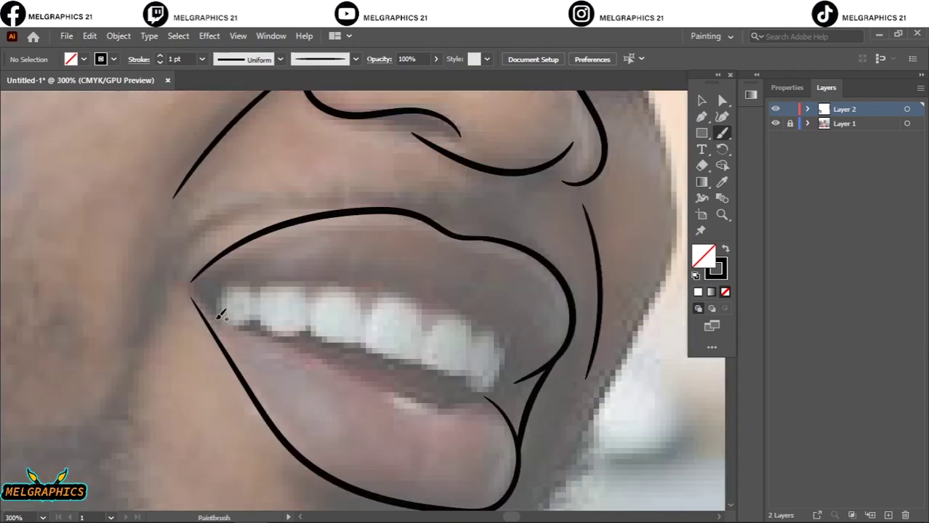
mouse_move(345, 369)
mouse_down()
mouse_move(452, 404)
mouse_move(481, 389)
mouse_up()
key(ctrl+z)
scroll(487, 385, up, 3)
scroll(488, 385, right, 2)
drag(474, 444, 452, 390)
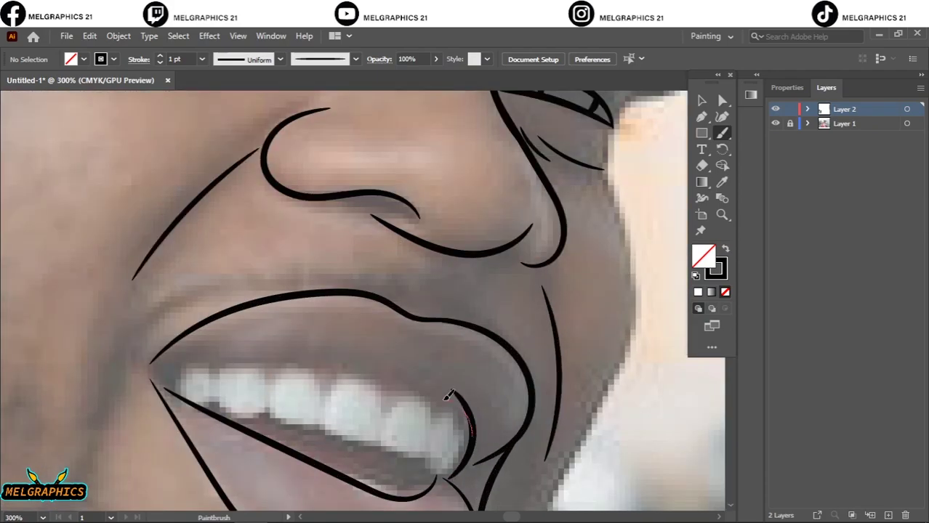
key(ctrl+shift+z)
drag(396, 382, 473, 422)
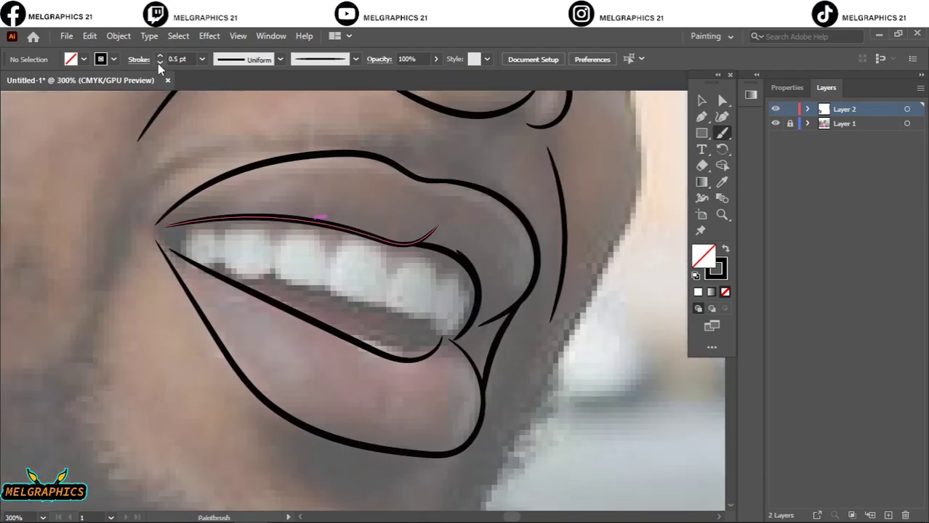
- Add thin 0.25 pt lines along the upper and lower lips
click(159, 63)
drag(530, 270, 526, 282)
drag(242, 346, 241, 344)
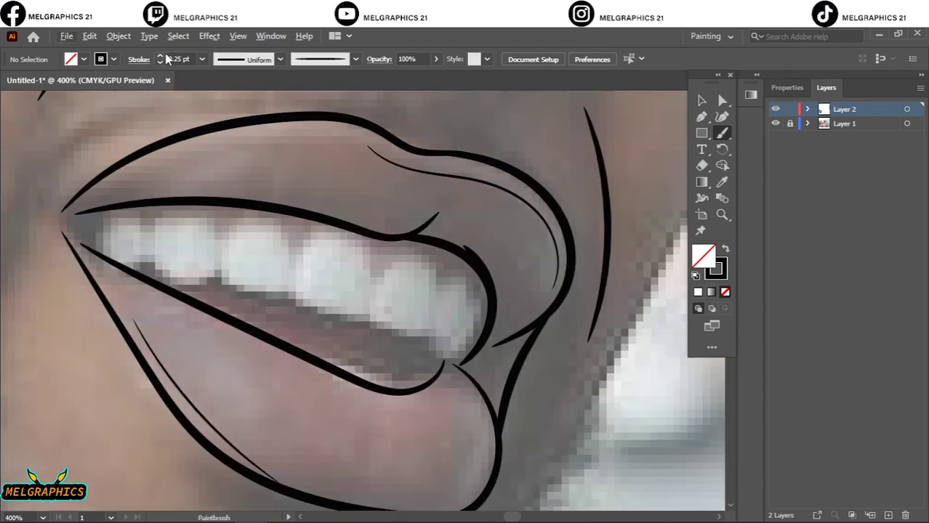
- Draw the scalloped lower edge of the teeth, redoing a misdrawn stroke
mouse_move(152, 260)
mouse_down()
mouse_move(294, 289)
mouse_move(340, 315)
mouse_up()
mouse_move(294, 289)
mouse_down()
mouse_move(383, 307)
mouse_move(436, 342)
mouse_move(458, 336)
mouse_up()
key(ctrl+z)
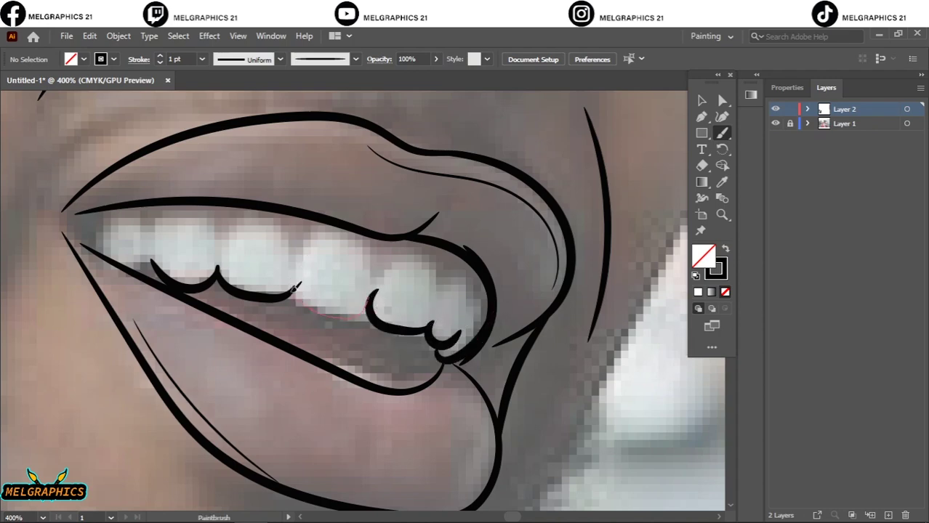
drag(292, 285, 432, 333)
ctrl+click(380, 329)
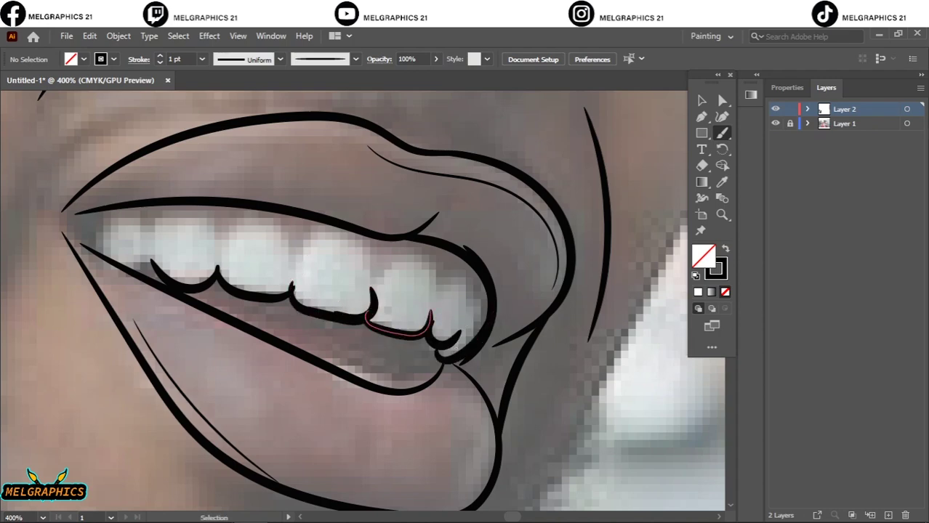
key(ctrl+plus)
key(ctrl+plus)
key(ctrl+plus)
- Isolate the teeth line group and paint V-shaped gaps and a thin line between the upper teeth
key(v)
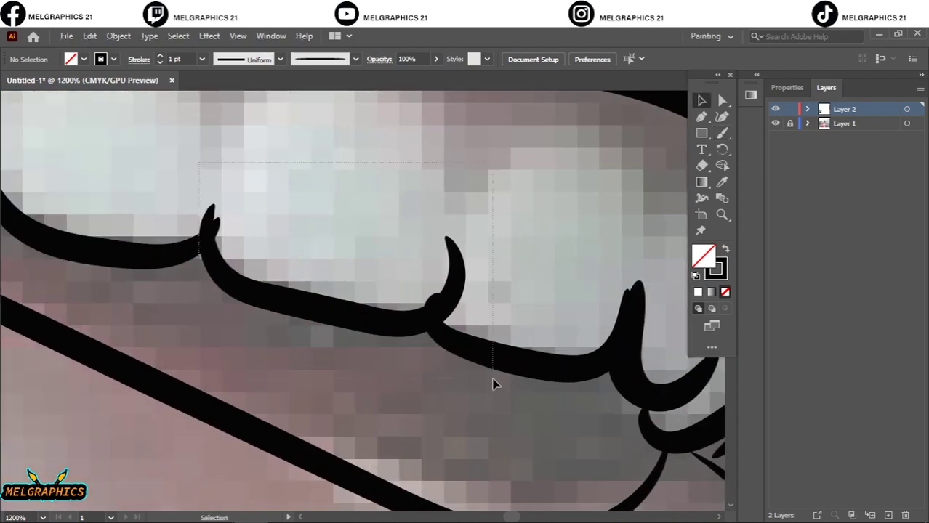
click(493, 378)
double_click(433, 301)
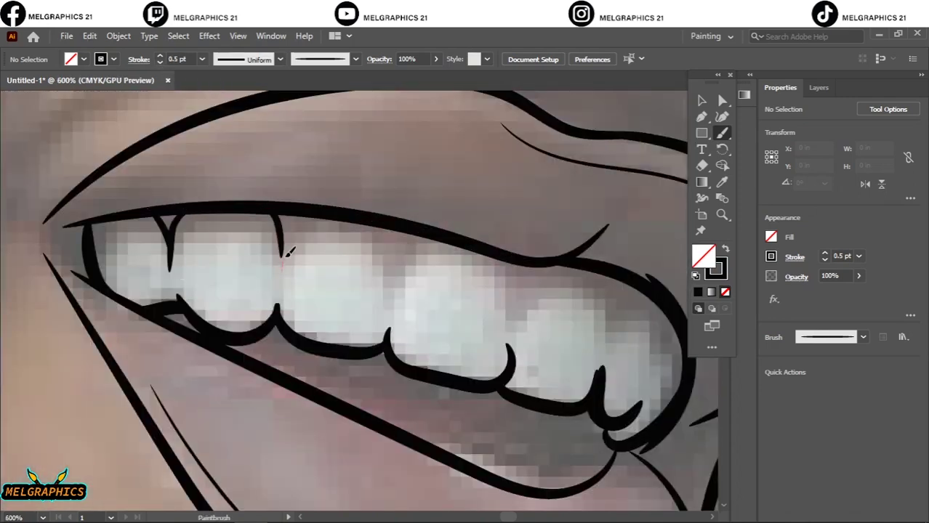
drag(266, 211, 301, 217)
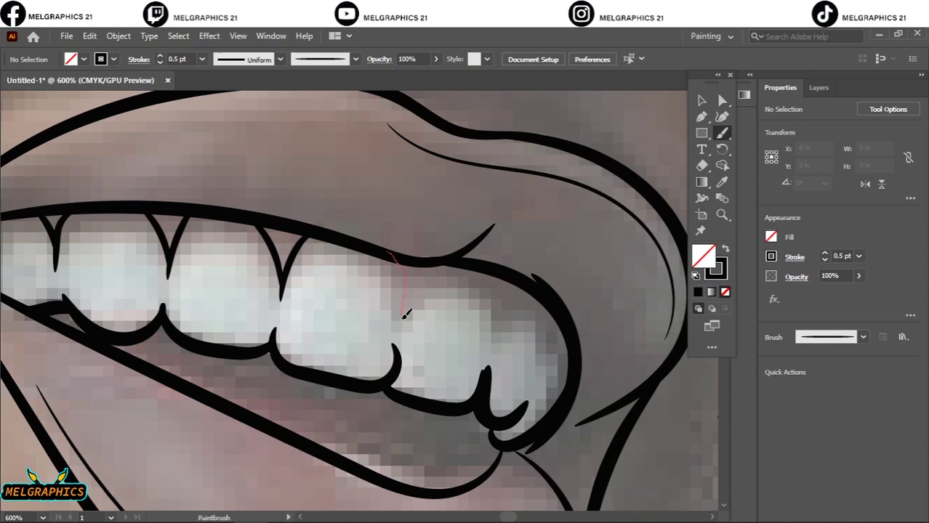
drag(450, 262, 405, 313)
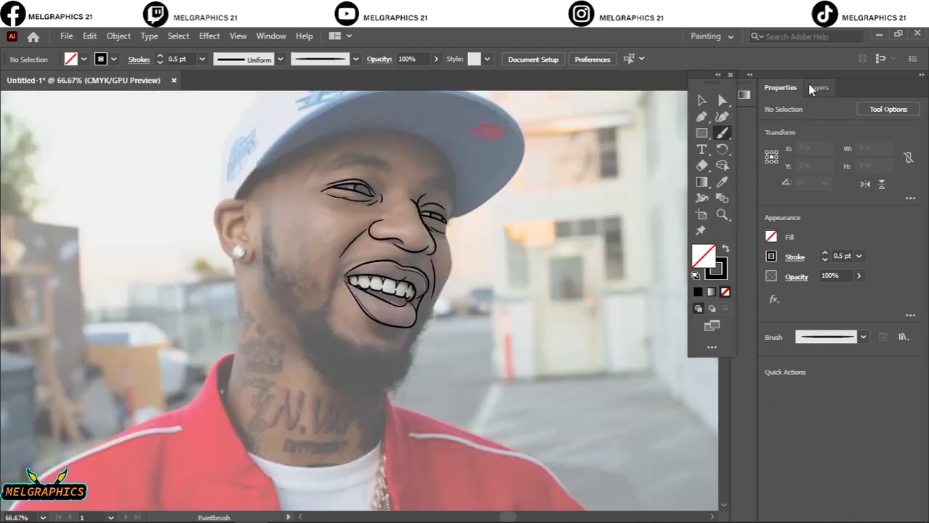
- Toggle the photo layer to check linework, then circle the earring and outline the ear's outer edge
click(818, 88)
click(775, 123)
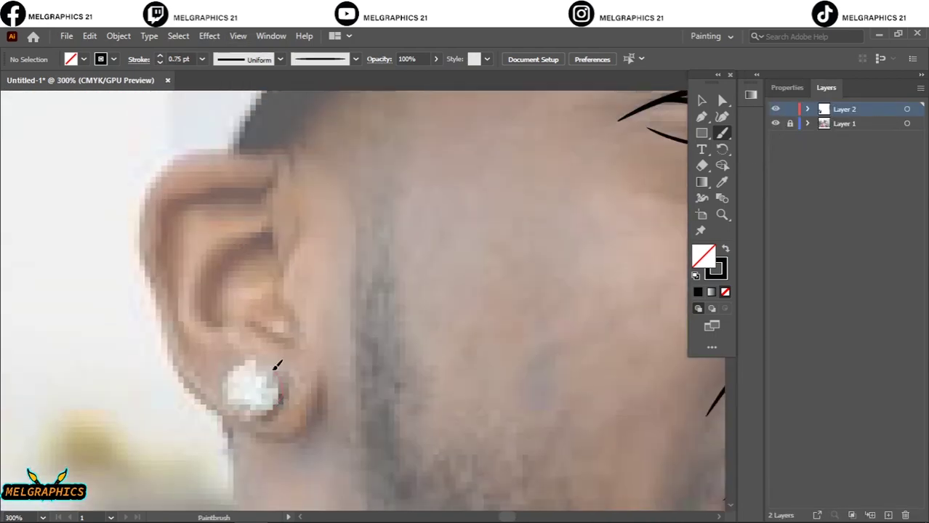
drag(284, 383, 283, 379)
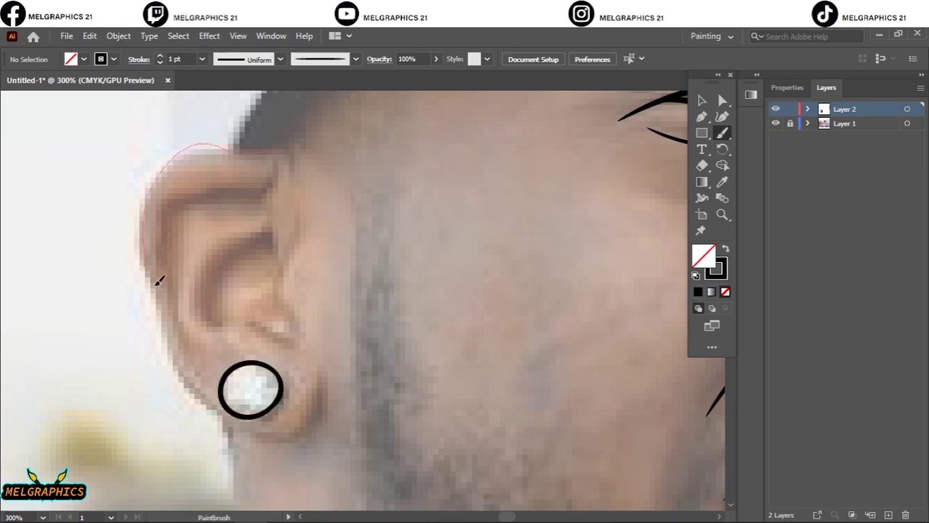
drag(159, 282, 160, 298)
drag(275, 433, 323, 393)
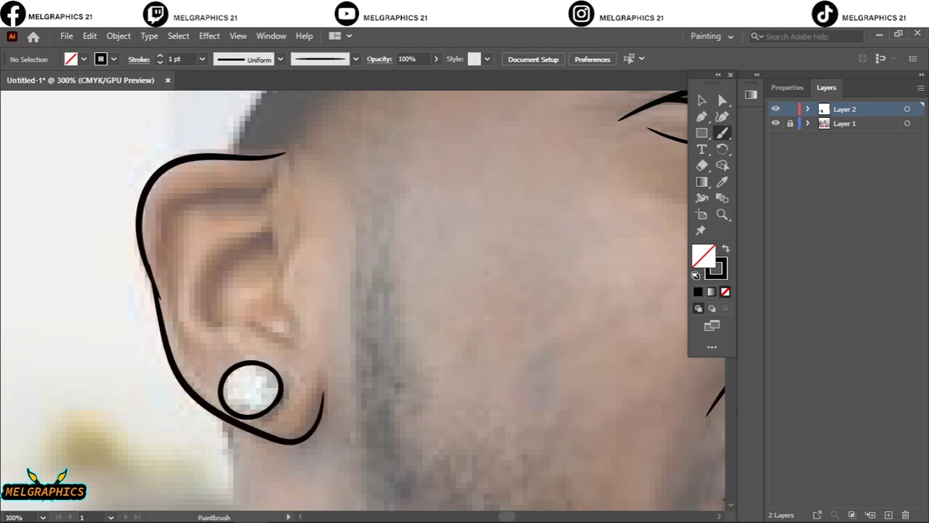
- Brush in the inner folds and long inner curve of the ear
drag(196, 301, 299, 349)
drag(269, 237, 297, 349)
drag(307, 223, 299, 350)
mouse_move(276, 171)
mouse_down()
mouse_move(154, 231)
mouse_move(202, 367)
mouse_up()
drag(192, 210, 188, 320)
mouse_move(260, 211)
mouse_down()
mouse_move(210, 227)
mouse_move(277, 273)
mouse_up()
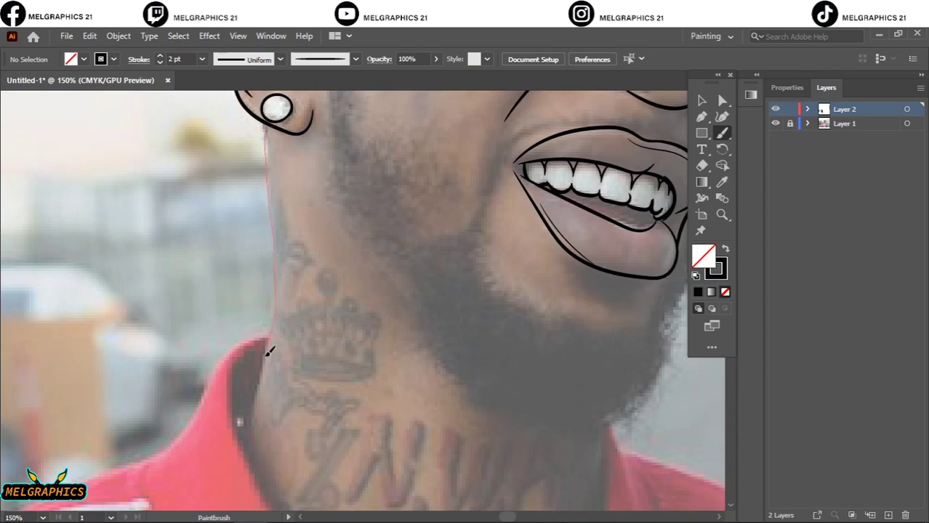
- Trace the back of the neck and draw two rows of drips across it
drag(269, 352, 266, 441)
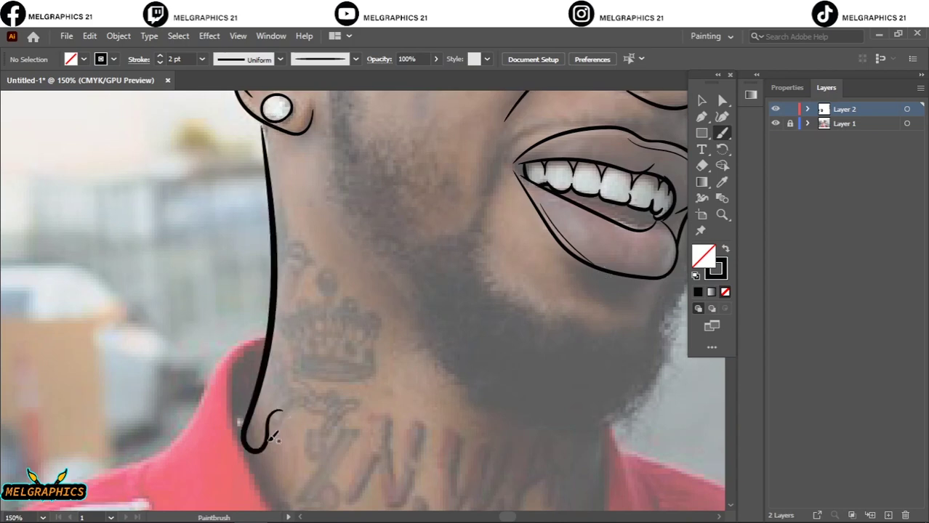
drag(340, 303, 391, 340)
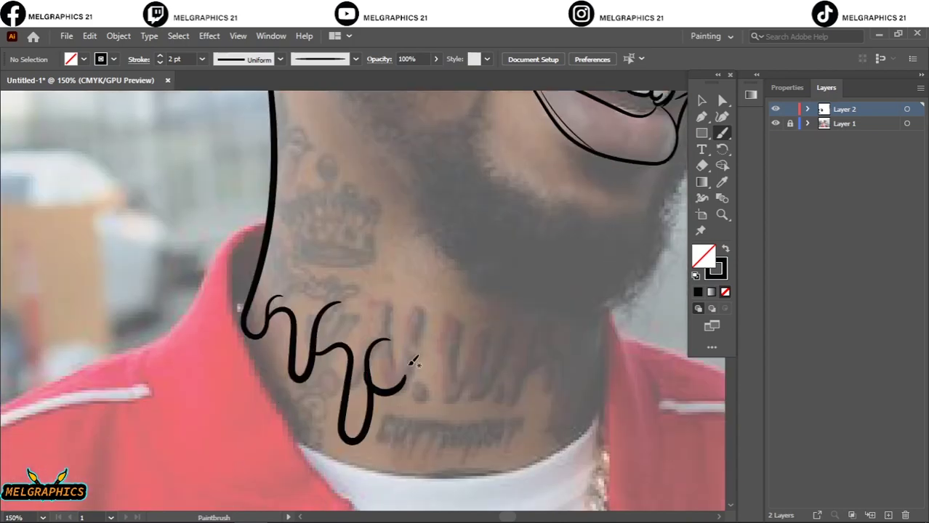
mouse_move(369, 384)
mouse_down()
mouse_move(421, 429)
mouse_move(504, 384)
mouse_move(566, 431)
mouse_move(615, 345)
mouse_up()
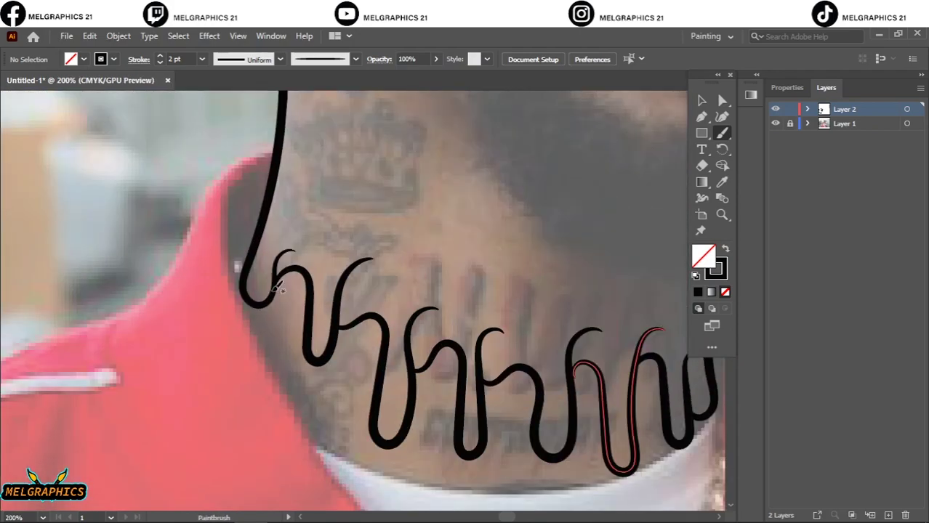
drag(251, 309, 325, 432)
- Add further drip strokes down the neck, then zoom out and hide the photo to check
drag(457, 400, 249, 269)
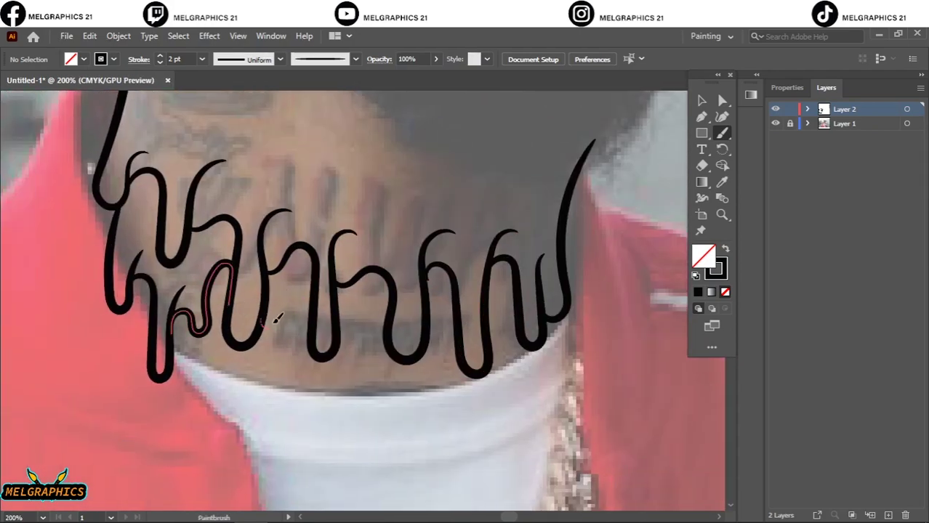
drag(190, 218, 331, 388)
scroll(269, 321, right, 2)
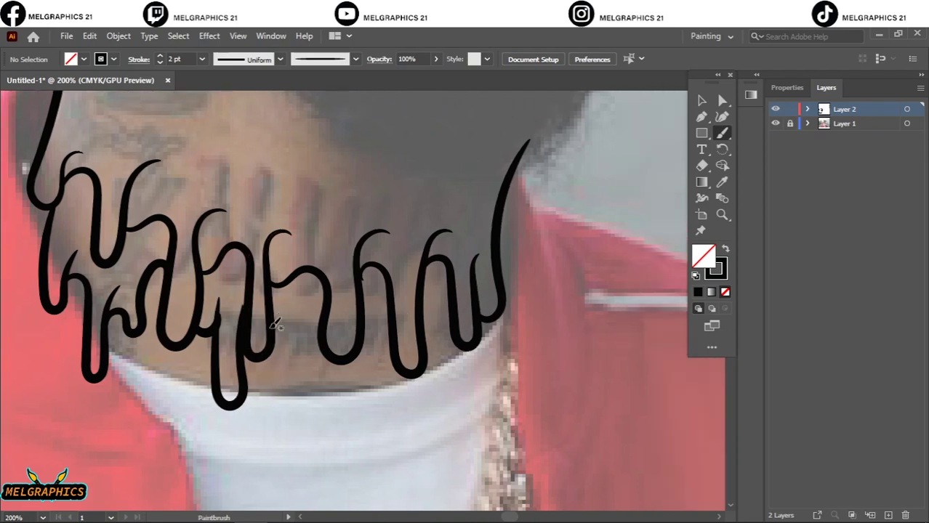
mouse_move(303, 301)
mouse_down()
mouse_move(270, 320)
mouse_move(334, 309)
mouse_move(398, 342)
mouse_move(459, 320)
mouse_up()
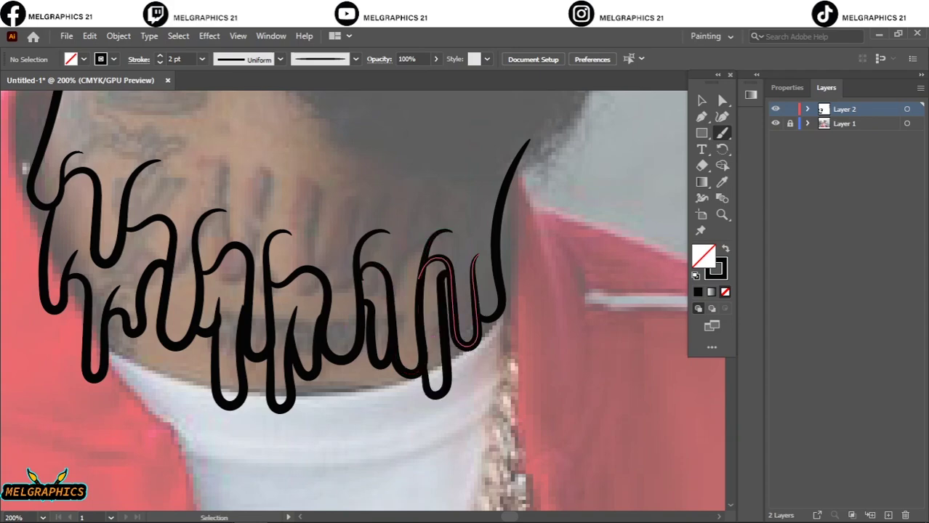
key(ctrl+0)
click(775, 123)
scroll(291, 364, up, 5)
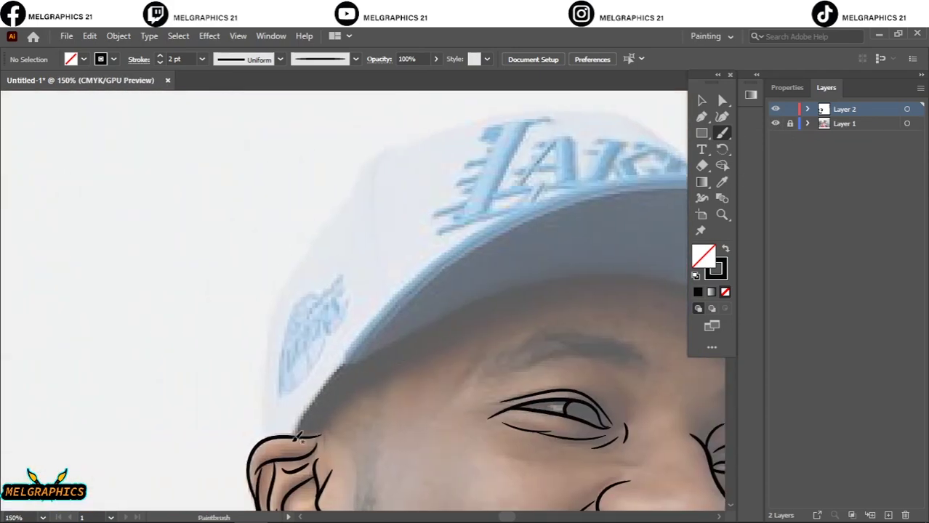
- Trace the cap's back edge and the top of its crown, undoing a bad stroke
drag(298, 436, 352, 362)
key(ctrl+z)
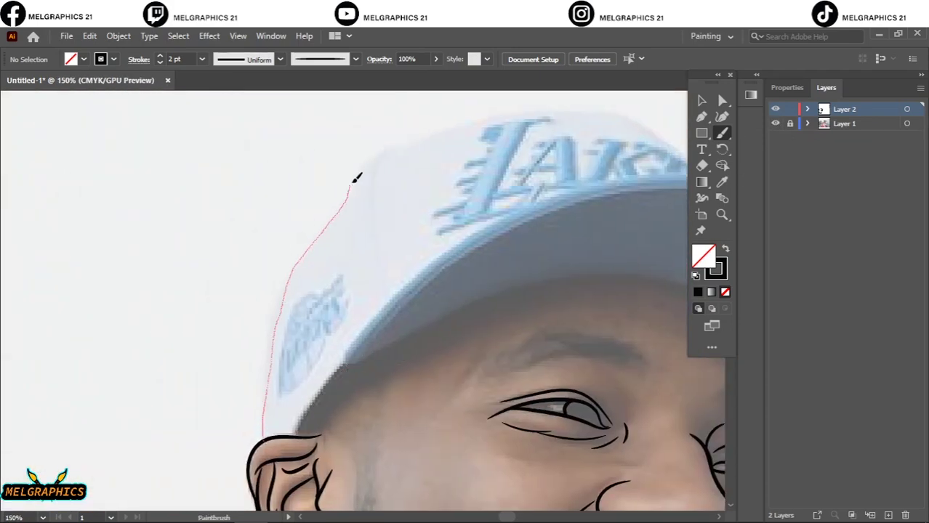
drag(352, 183, 394, 148)
drag(539, 107, 539, 106)
drag(689, 91, 426, 193)
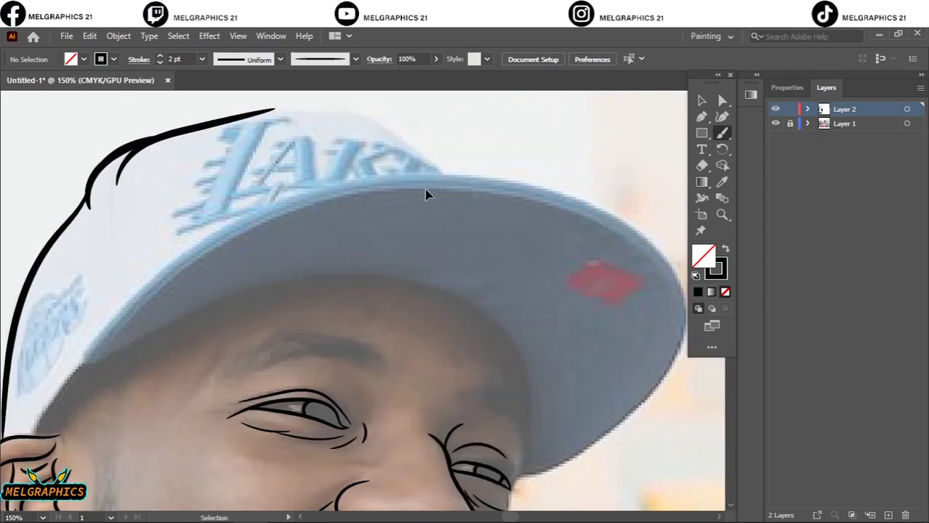
- Outline the upper and lower brim edges and the line from the brim down the head
drag(584, 291, 604, 307)
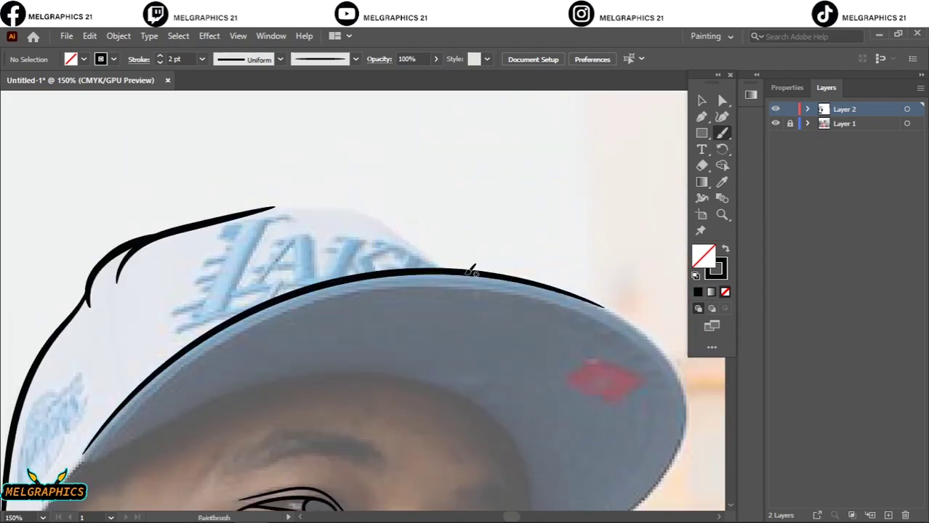
drag(327, 208, 280, 209)
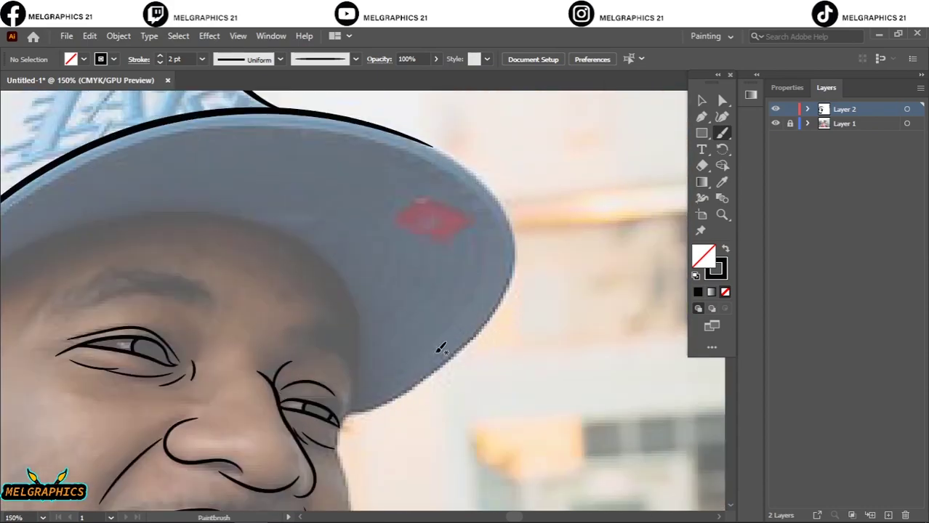
drag(456, 153, 457, 153)
drag(238, 420, 449, 420)
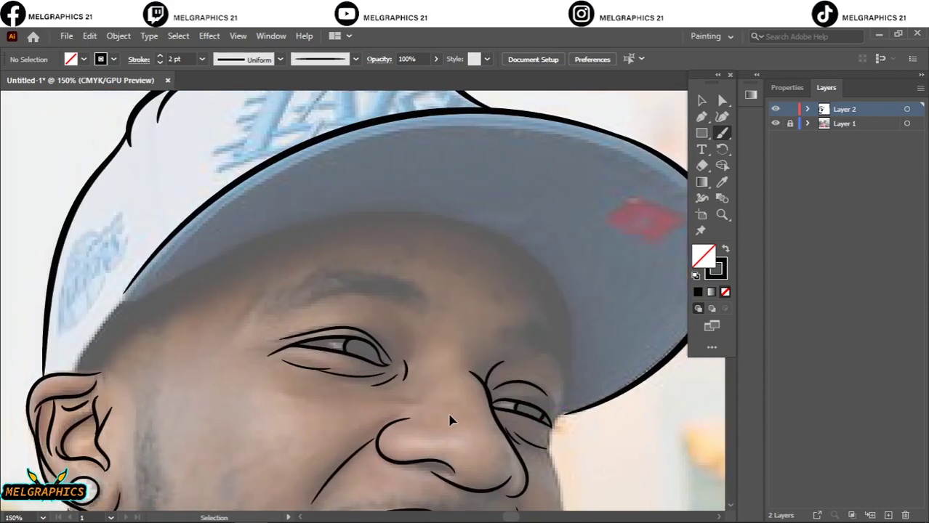
drag(567, 298, 569, 299)
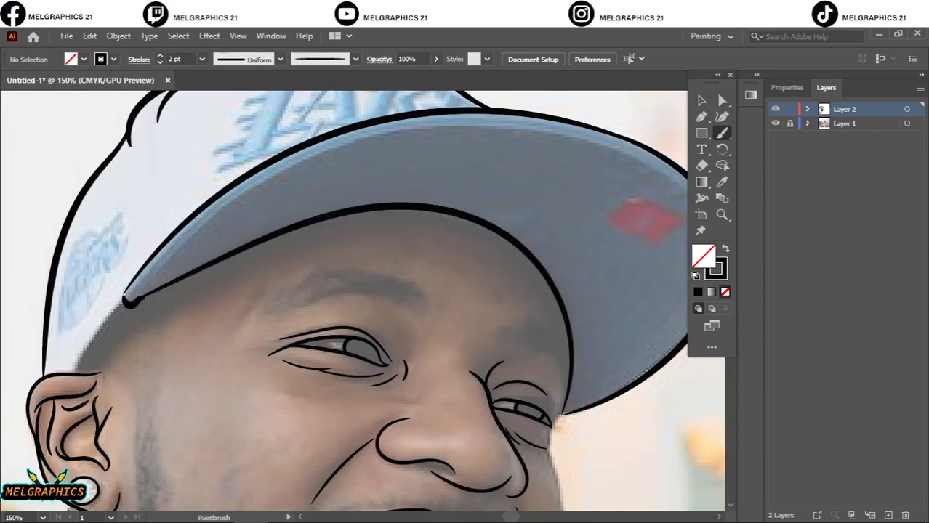
scroll(186, 357, up, 3)
scroll(379, 293, down, 2)
drag(294, 284, 162, 435)
scroll(183, 434, down, 2)
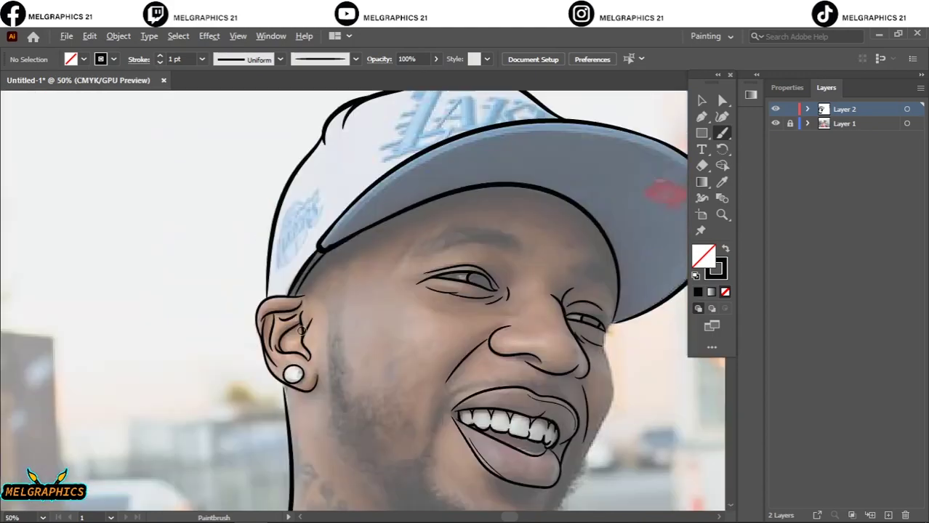
scroll(274, 402, up, 3)
scroll(364, 290, down, 3)
- Trace the logo's letter L with its hook, diagonal stems, base and curly loops
scroll(205, 390, up, 2)
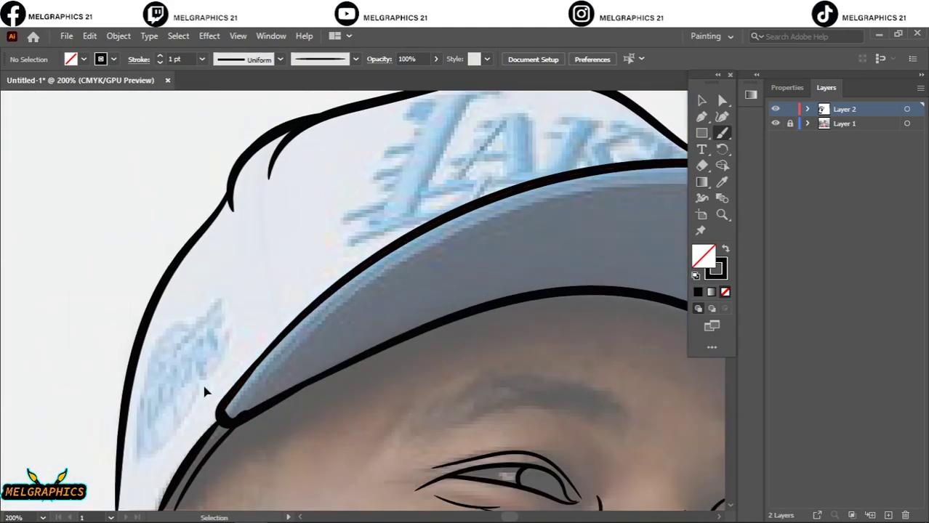
scroll(450, 224, down, 1)
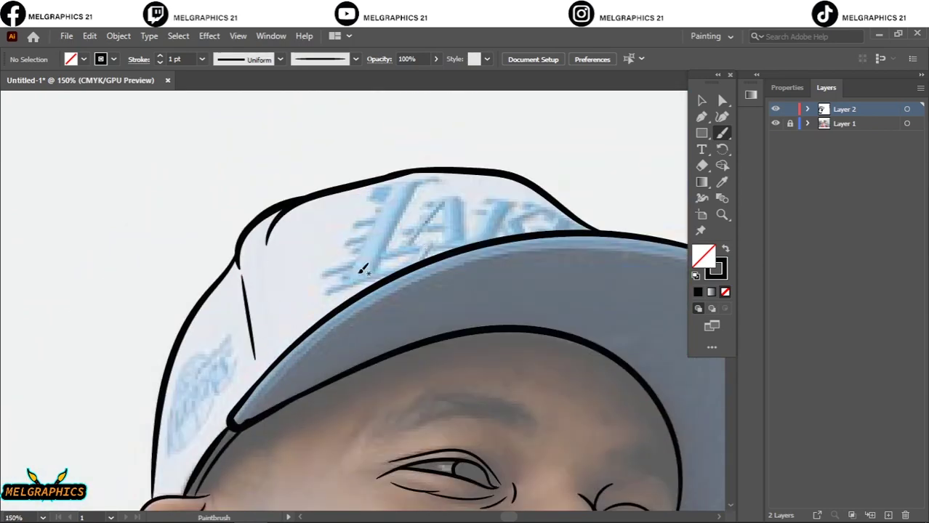
scroll(362, 269, up, 2)
drag(478, 221, 389, 222)
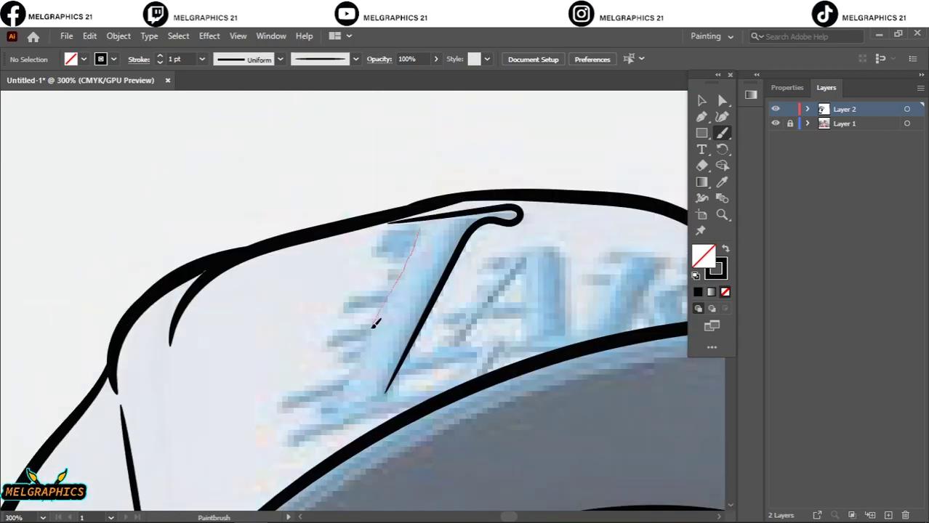
drag(373, 325, 293, 431)
drag(462, 378, 375, 396)
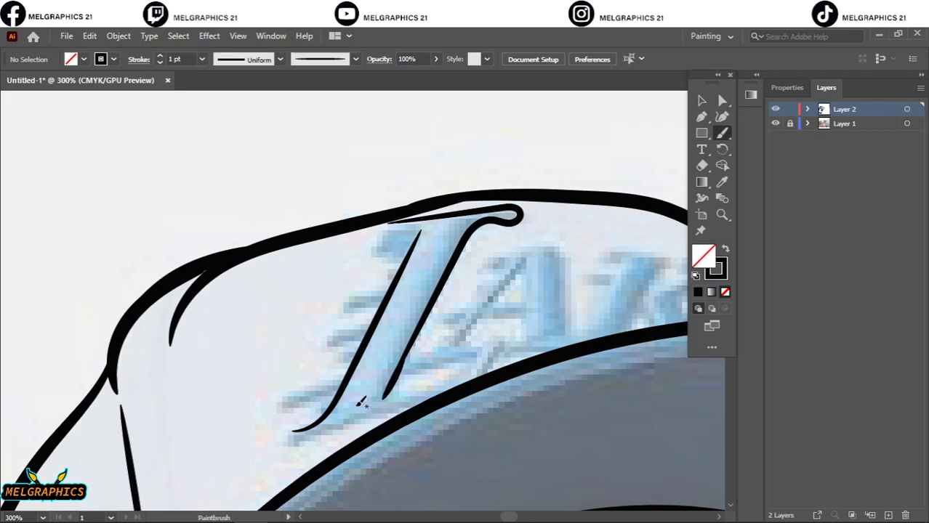
drag(501, 346, 379, 411)
drag(288, 437, 290, 435)
scroll(342, 383, up, 1)
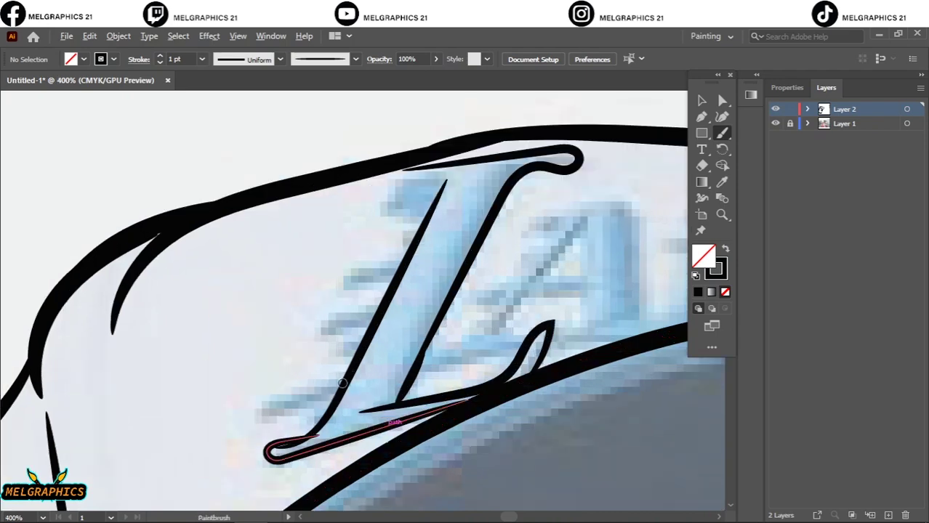
drag(397, 176, 421, 215)
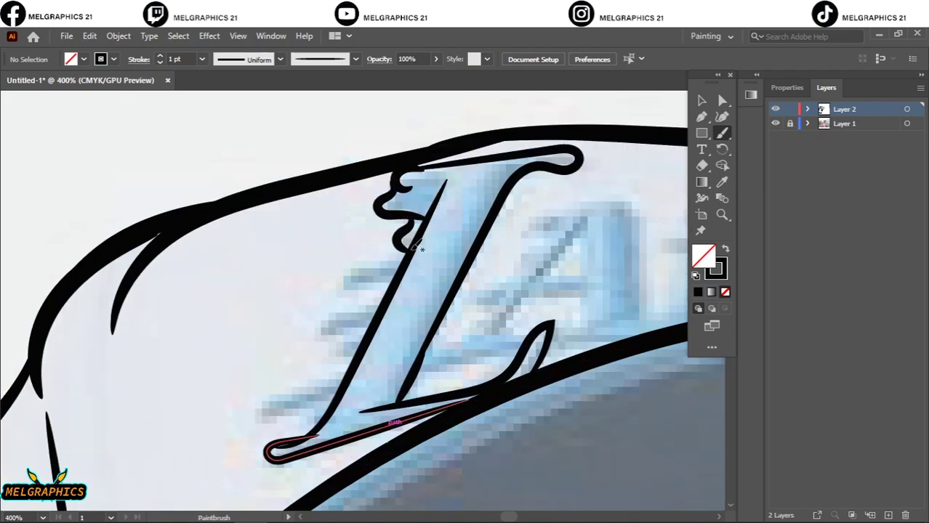
mouse_move(418, 248)
mouse_down()
mouse_move(359, 333)
mouse_move(255, 403)
mouse_up()
mouse_move(568, 370)
mouse_down()
mouse_move(408, 166)
mouse_move(264, 383)
mouse_move(346, 344)
mouse_up()
- Trace the letter A with its diagonals, connecting curve and bottom bar
drag(427, 227, 397, 340)
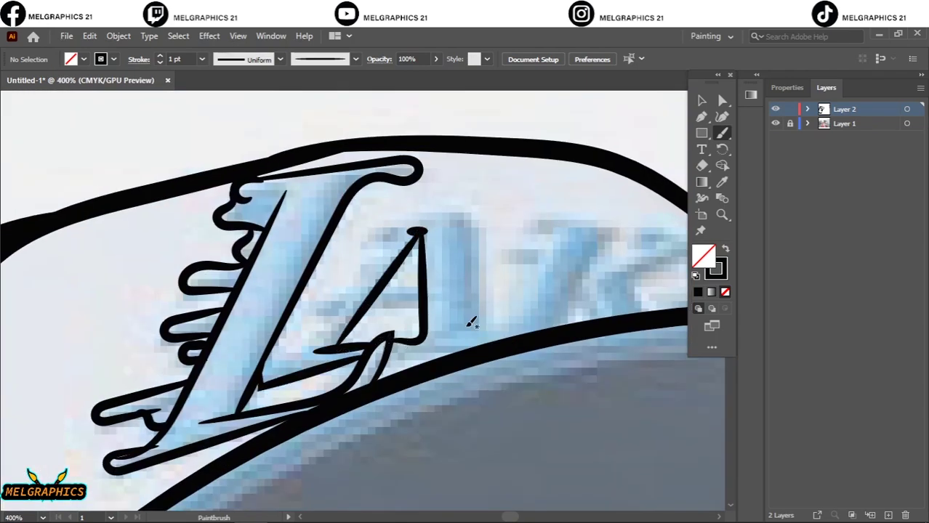
drag(460, 347, 466, 346)
mouse_move(331, 321)
mouse_down()
mouse_move(348, 291)
mouse_move(287, 377)
mouse_up()
mouse_move(429, 215)
mouse_down()
mouse_move(477, 325)
mouse_move(520, 329)
mouse_up()
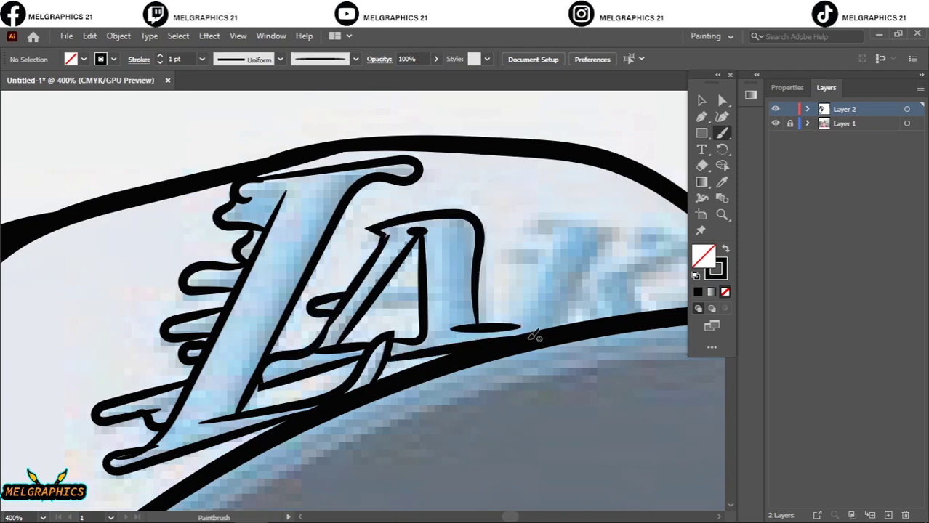
- Zoom out and outline the following letters on the cap with diagonals, loops and curves
key(ctrl+0)
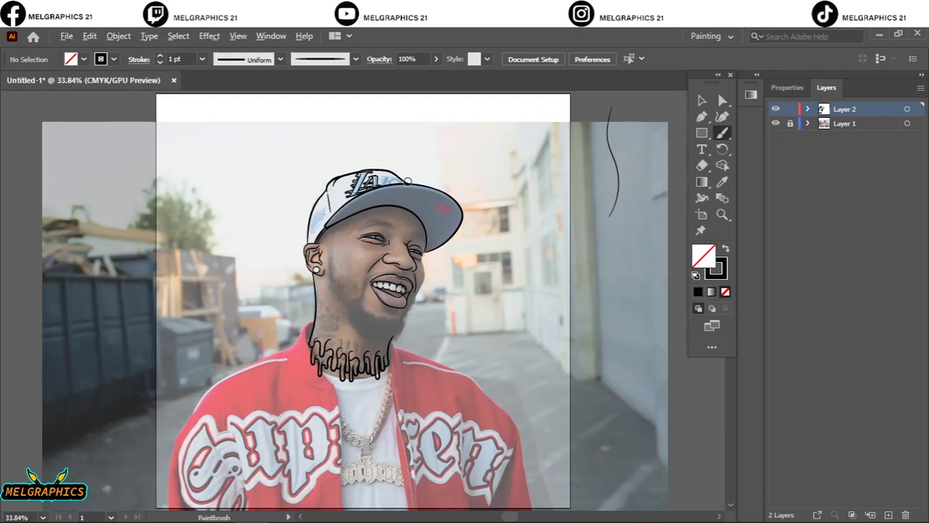
scroll(368, 182, up, 10)
scroll(312, 235, up, 1)
drag(277, 249, 212, 386)
drag(251, 291, 268, 278)
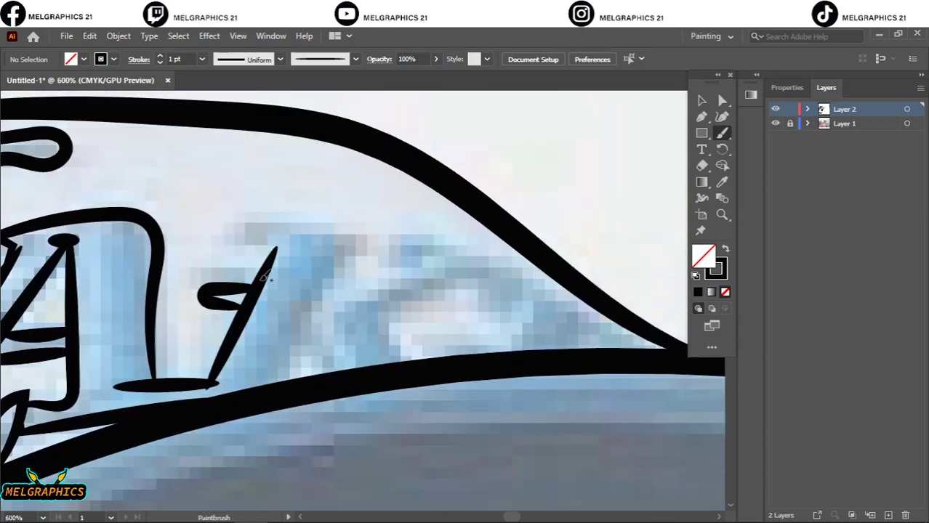
mouse_move(237, 234)
mouse_down()
mouse_move(372, 246)
mouse_move(284, 382)
mouse_move(294, 381)
mouse_up()
scroll(291, 320, down, 1)
scroll(410, 336, up, 1)
drag(366, 372, 451, 290)
drag(298, 269, 337, 280)
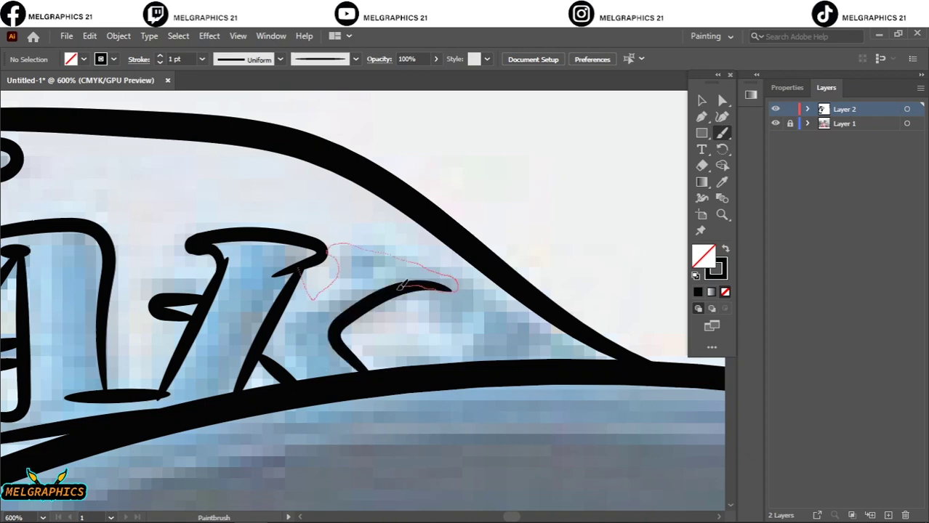
drag(401, 286, 404, 287)
mouse_move(399, 356)
mouse_down()
mouse_move(465, 348)
mouse_move(455, 287)
mouse_move(553, 348)
mouse_up()
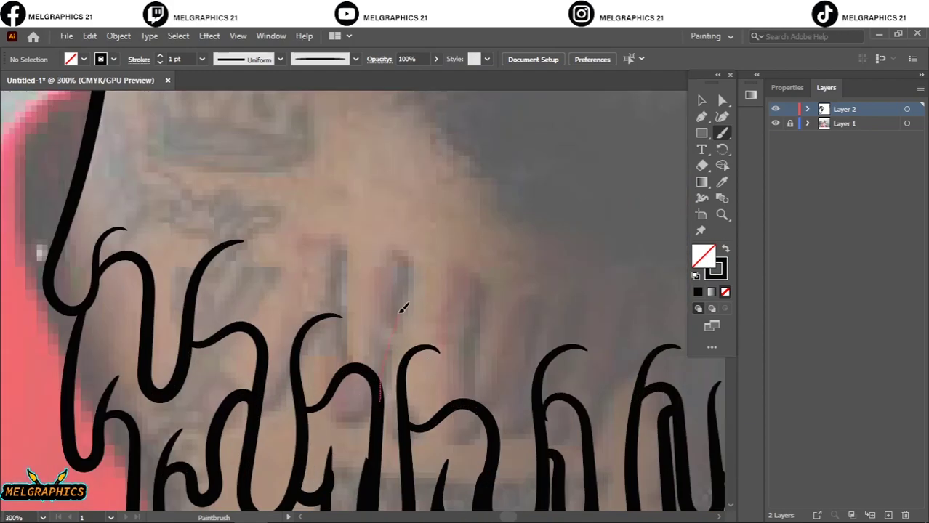
- Paint hooked drip strokes on the neck, undoing the two bad ones
drag(380, 274, 378, 398)
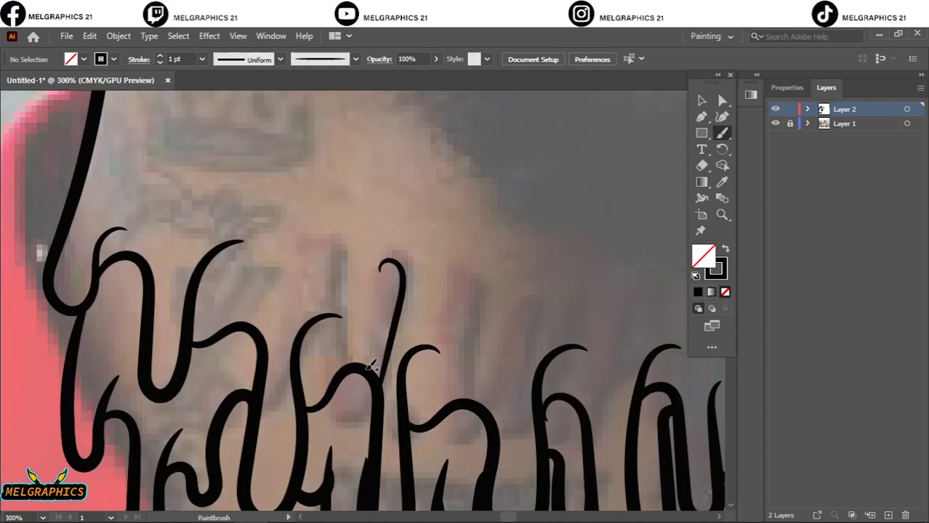
drag(391, 262, 382, 268)
drag(336, 364, 298, 249)
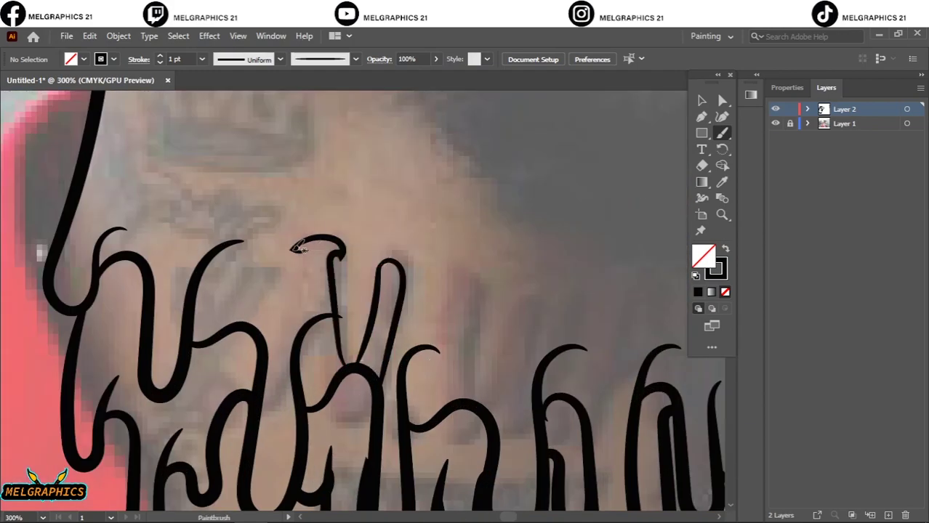
key(ctrl+z)
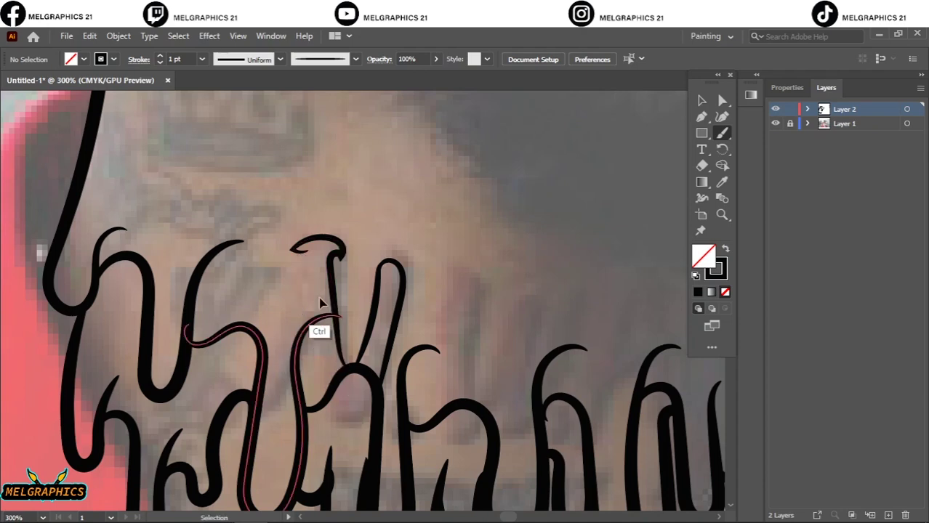
key(ctrl+z)
- Add looping drip strokes down the neck and undo the last tall one
drag(300, 378, 341, 378)
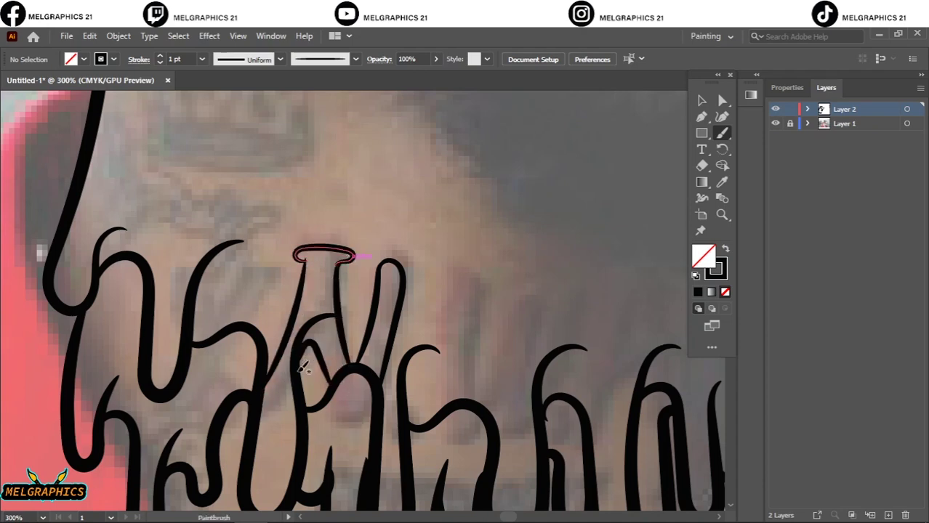
scroll(309, 386, right, 5)
drag(279, 293, 314, 400)
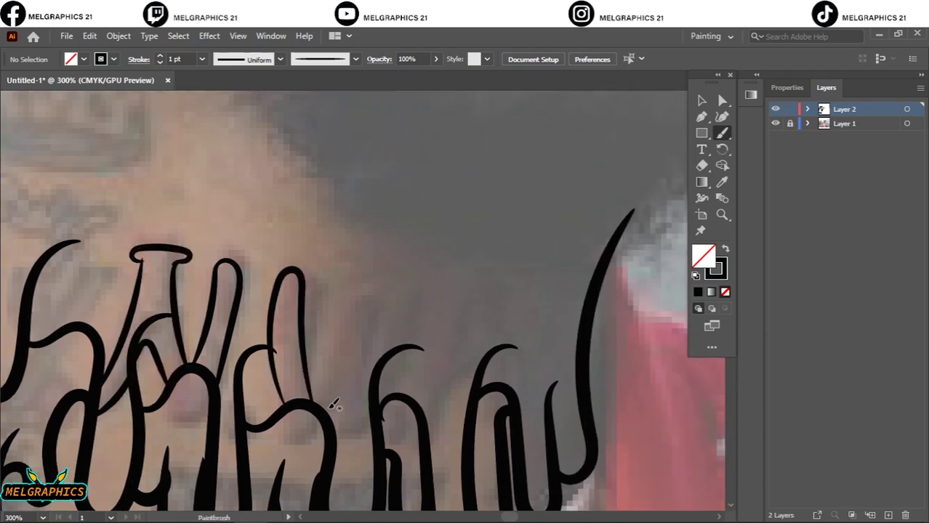
drag(373, 349, 403, 400)
scroll(376, 424, down, 3)
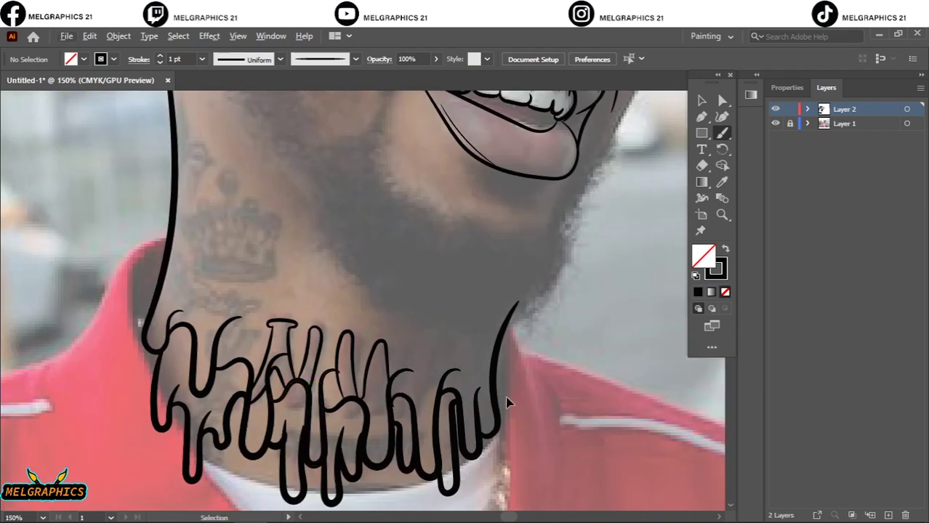
scroll(379, 398, up, 2)
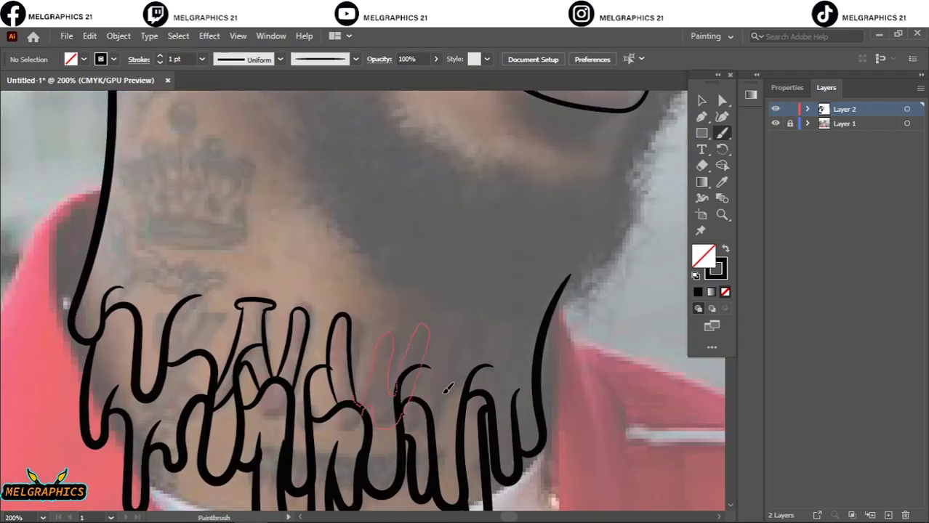
key(ctrl+z)
key(ctrl+z)
key(ctrl+z)
key(ctrl+z)
key(ctrl+z)
key(ctrl+z)
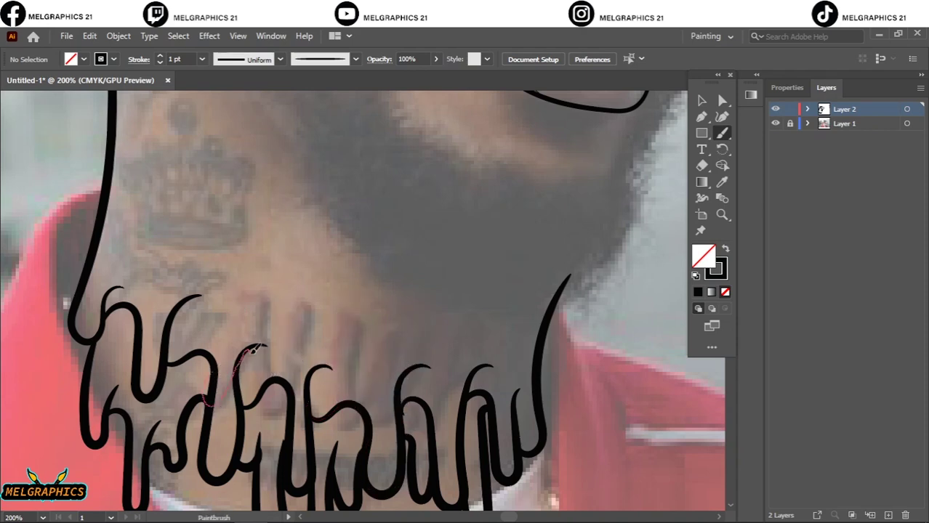
- Redraw tall drips in the middle, more on the right, and a final neck drip
drag(235, 318, 333, 381)
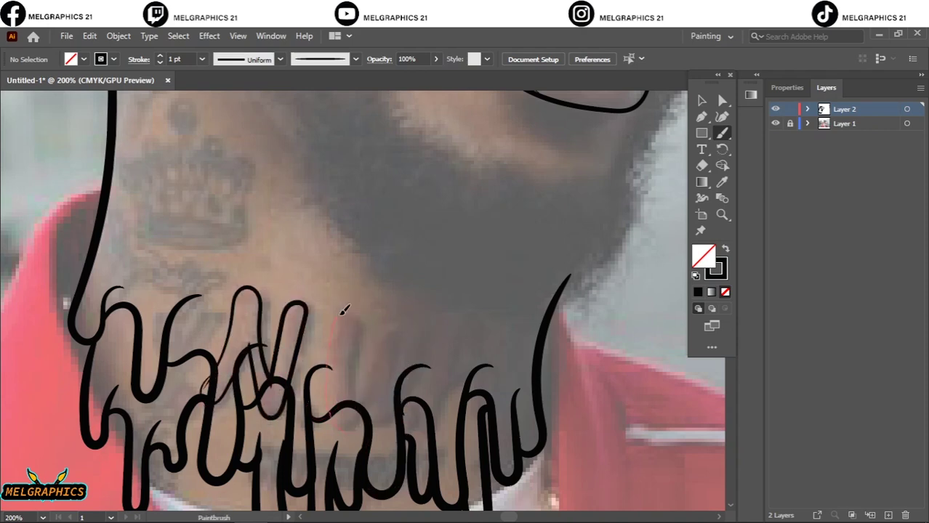
drag(411, 396, 336, 405)
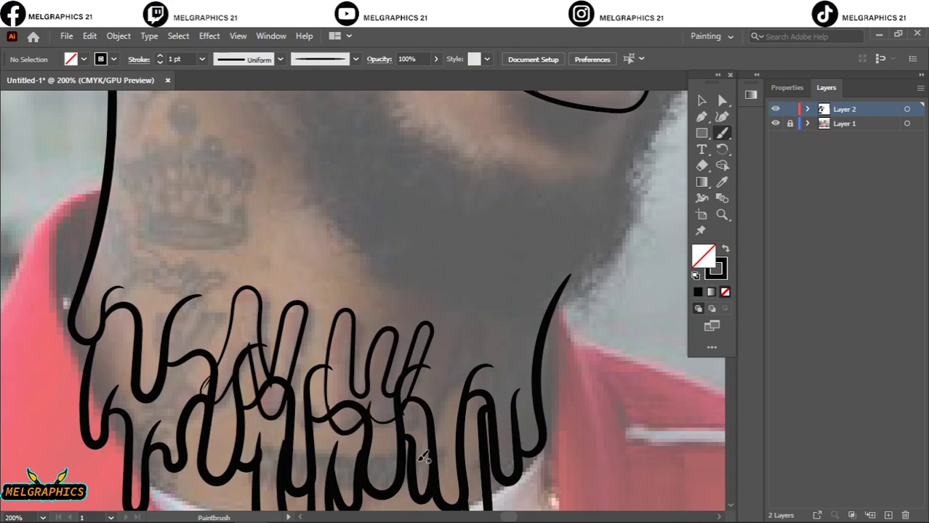
scroll(422, 457, down, 3)
scroll(457, 411, up, 5)
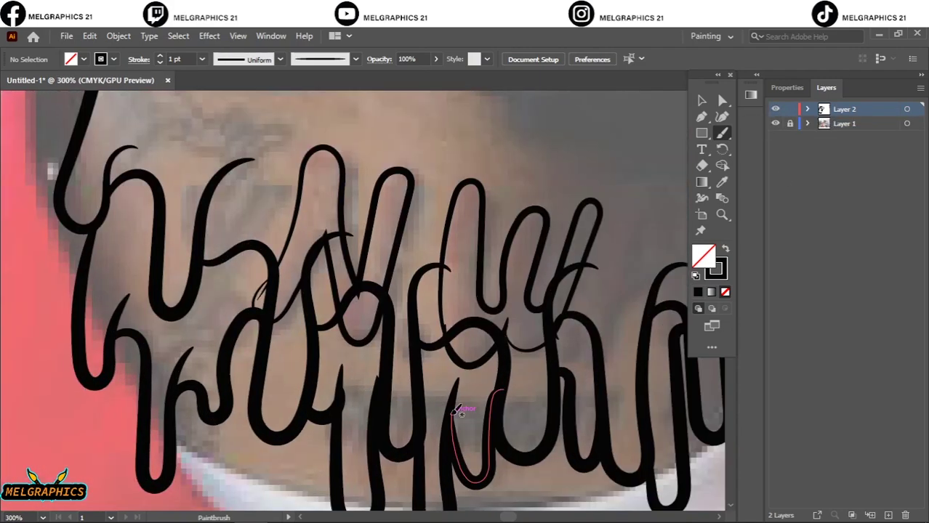
scroll(436, 328, down, 2)
scroll(356, 211, down, 1)
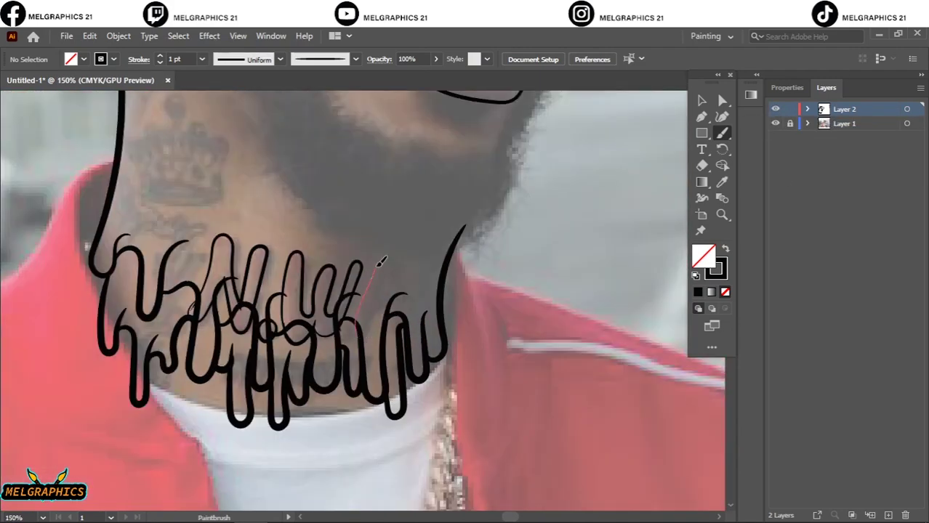
drag(373, 329, 390, 259)
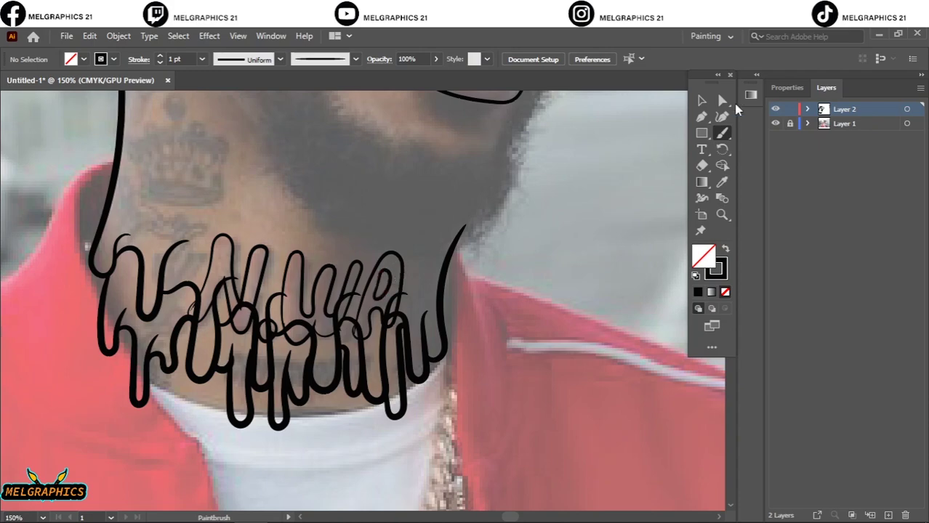
- Expand the selected drip strokes into filled shapes with Object > Expand
click(418, 376)
click(118, 35)
click(218, 208)
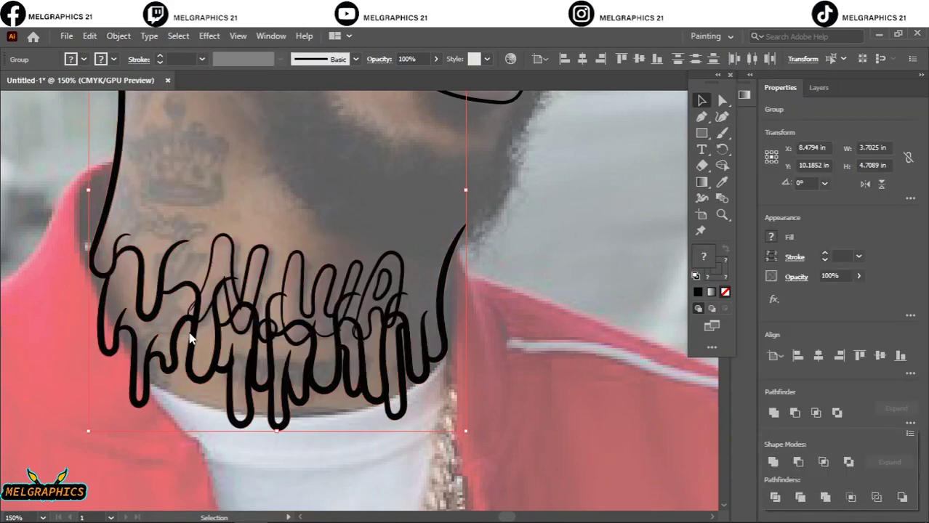
scroll(255, 325, up, 2)
- Enter the drip group and reposition the thin connector pieces between drips
double_click(255, 325)
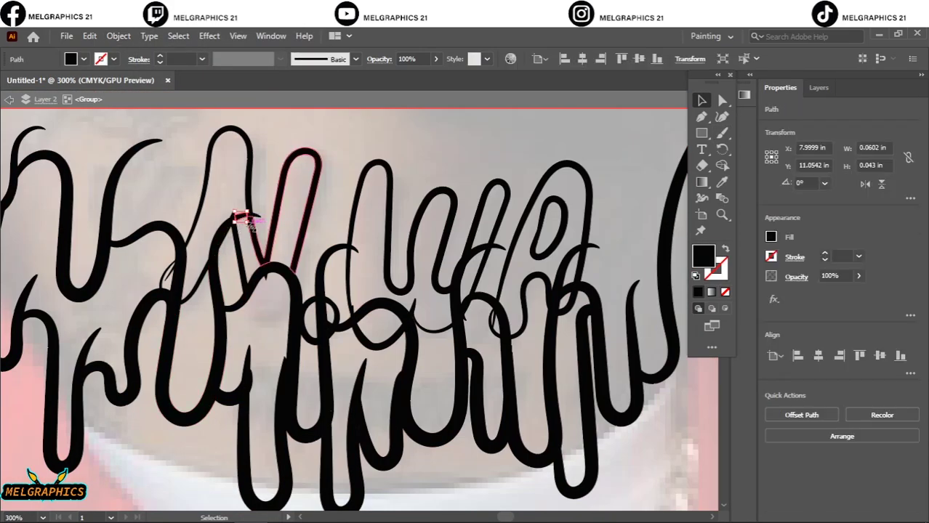
drag(218, 244, 229, 220)
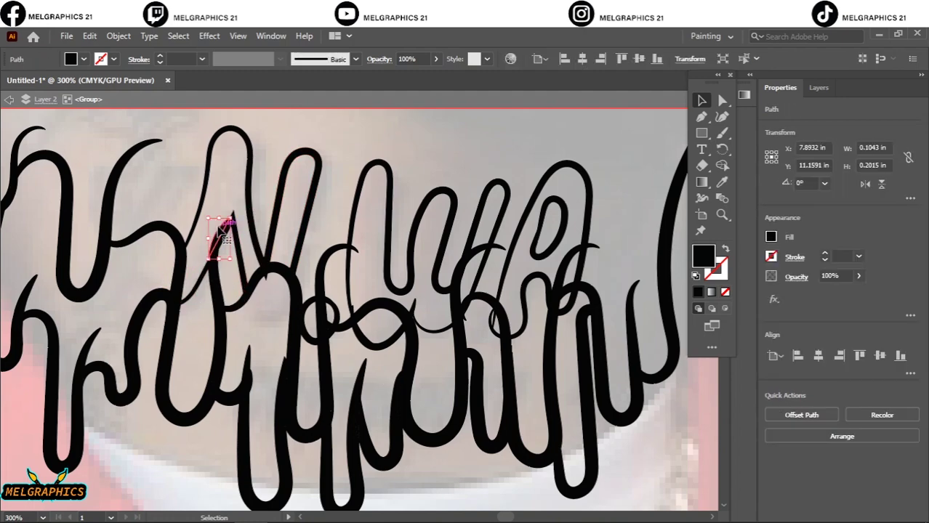
mouse_move(268, 283)
mouse_down()
mouse_move(338, 342)
mouse_move(474, 316)
mouse_move(494, 327)
mouse_move(445, 312)
mouse_up()
click(363, 259)
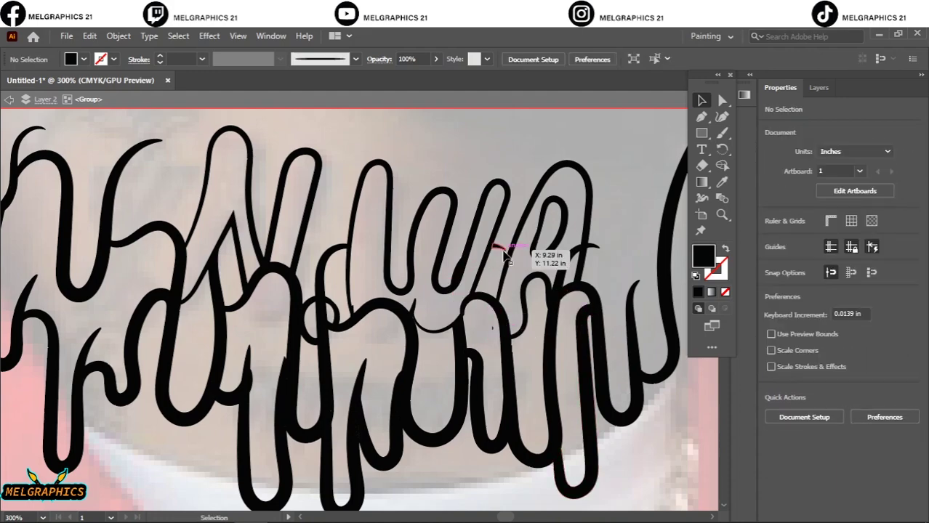
drag(535, 251, 508, 302)
alt+scroll(436, 240, down, 3)
- With the Pencil, thicken a drip outline and reshape the edge of a drip loop
alt+scroll(654, 283, up, 5)
key(n)
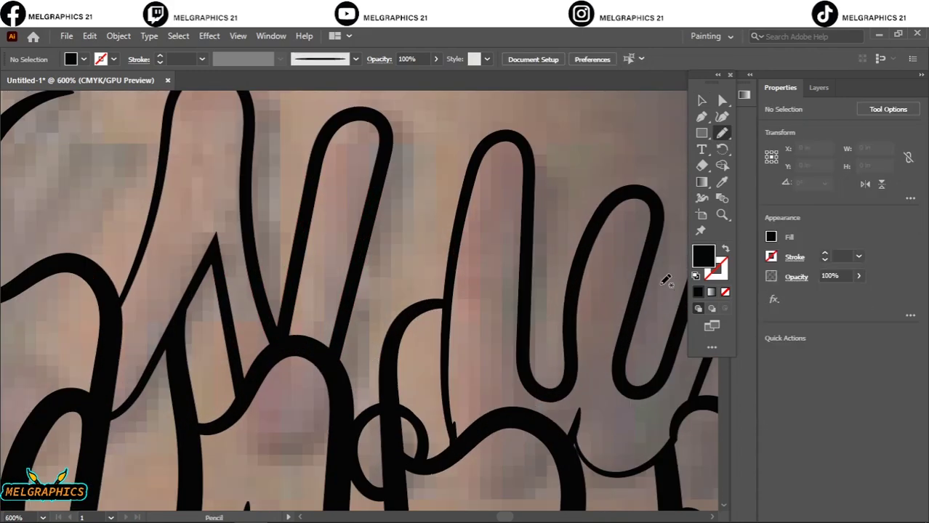
drag(411, 166, 382, 120)
scroll(379, 449, up, 3)
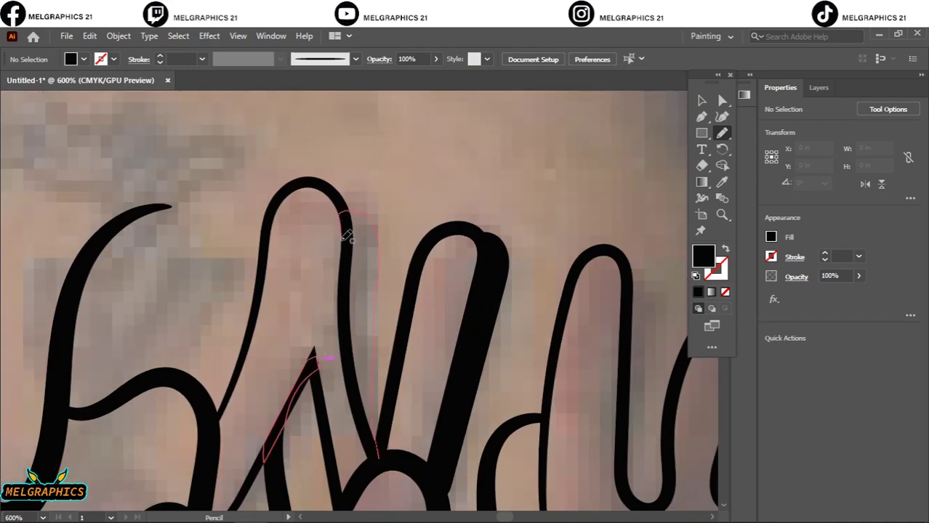
drag(347, 236, 373, 440)
scroll(372, 440, down, 3)
scroll(373, 440, left, 3)
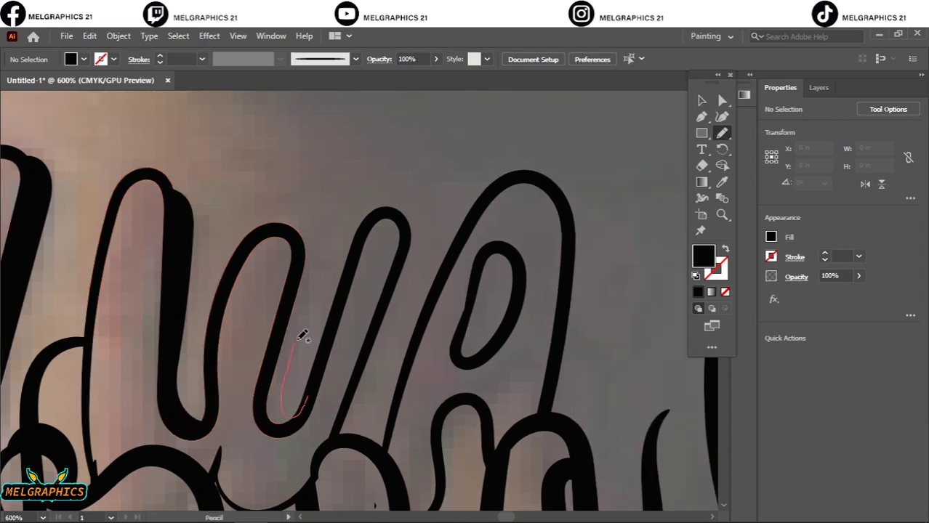
- Redraw the right sides of the next drip loops, merging new edges into the outlines
drag(295, 232, 305, 420)
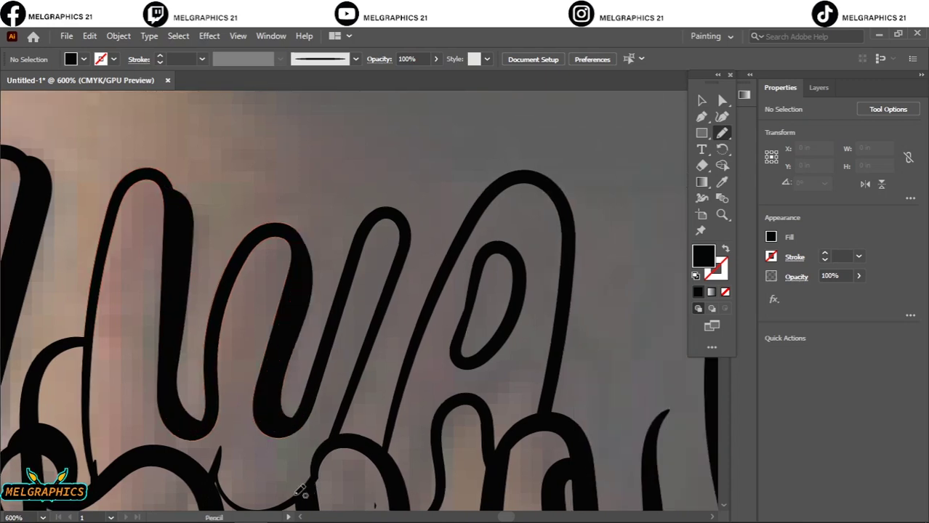
drag(300, 489, 405, 221)
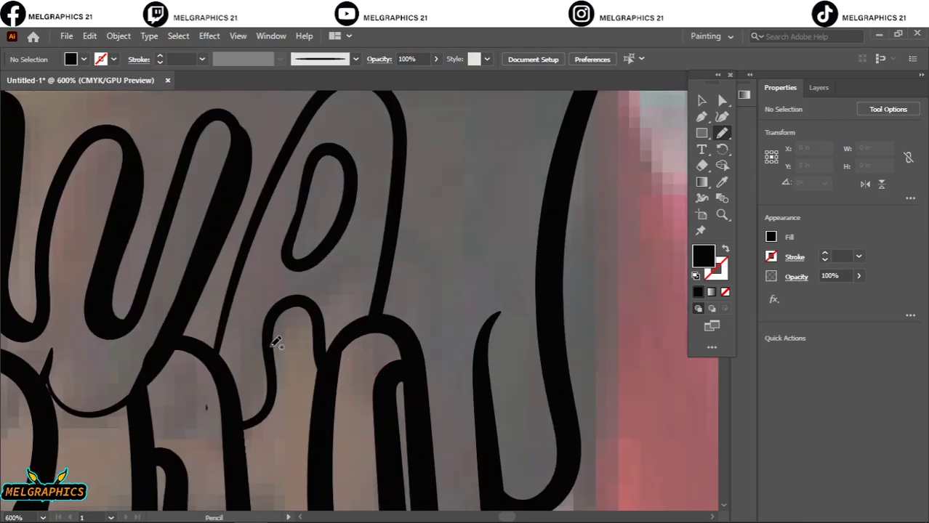
drag(310, 302, 314, 320)
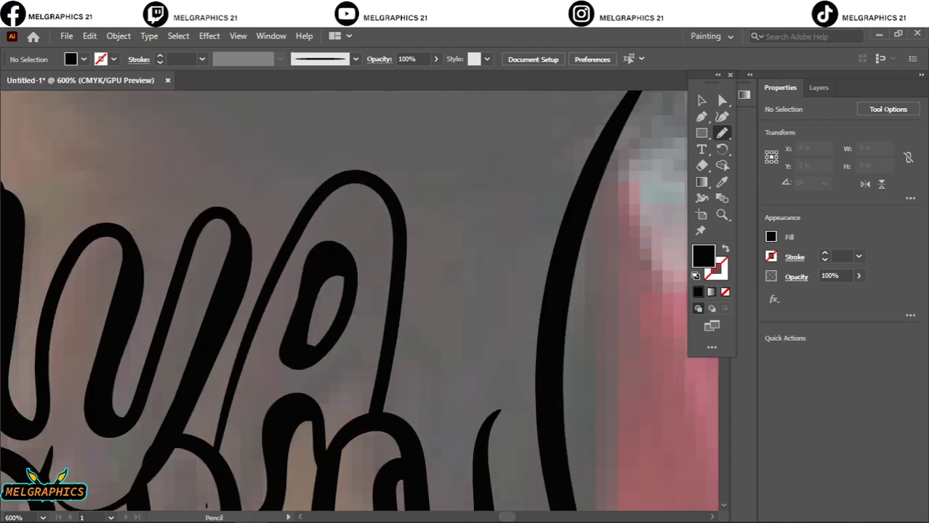
drag(391, 430, 389, 180)
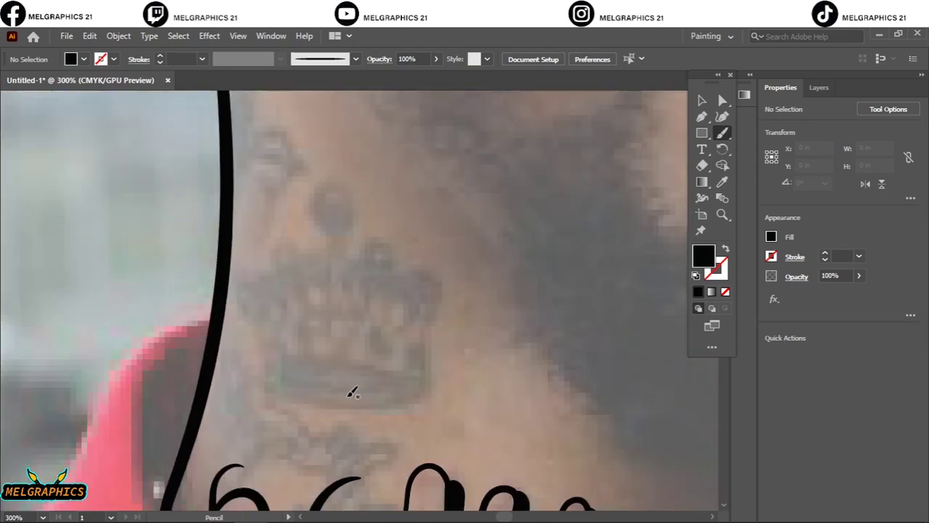
- Brush-sketch the crown tattoo outline with inner vertical strokes and a base ellipse
key(b)
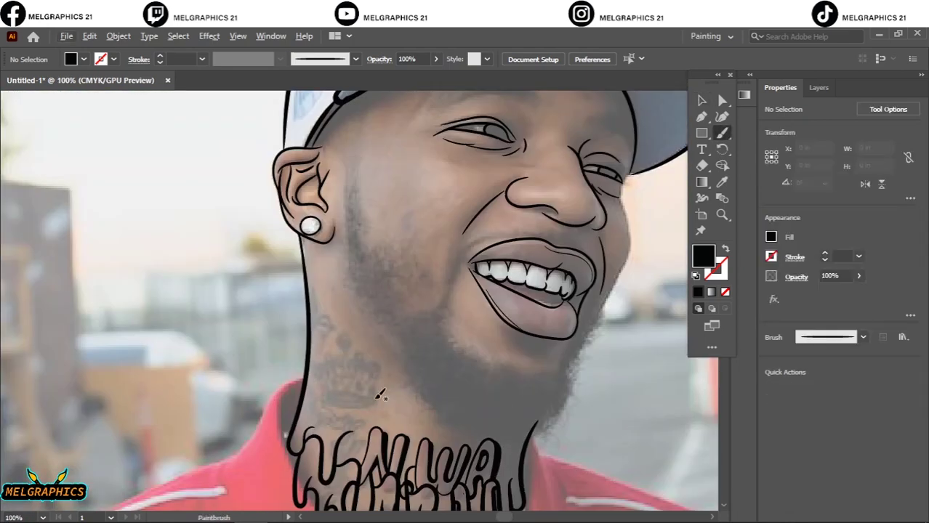
drag(374, 400, 329, 402)
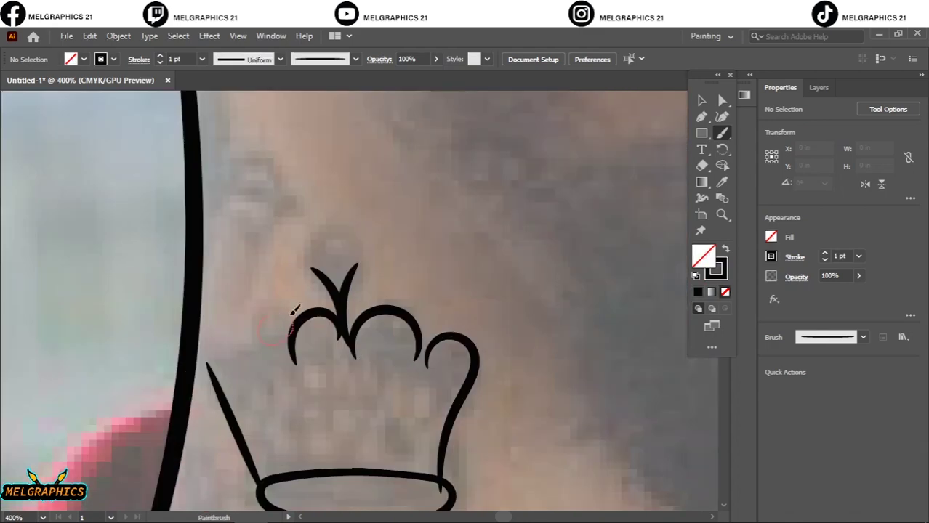
drag(299, 309, 208, 379)
drag(395, 359, 356, 444)
drag(321, 369, 326, 436)
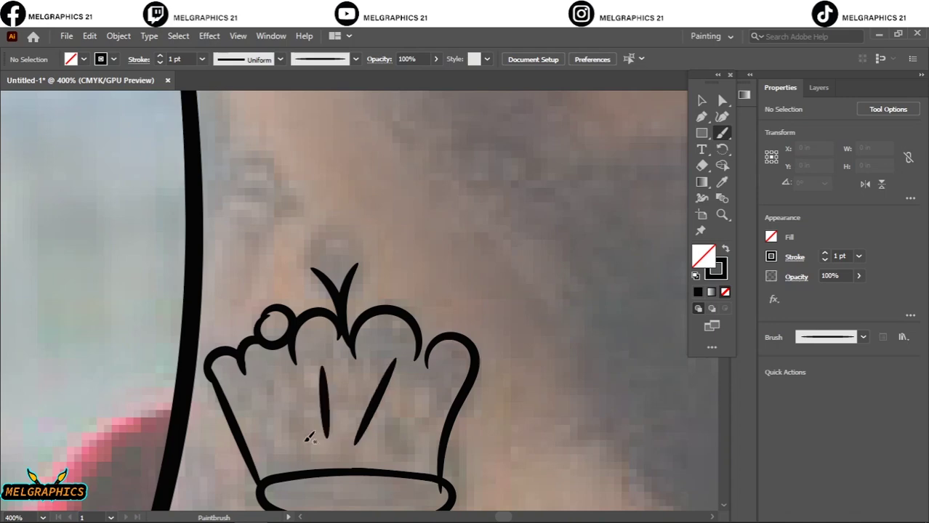
drag(254, 382, 301, 443)
scroll(302, 444, down, 3)
drag(429, 432, 426, 406)
- Pencil a black-filled teardrop with a hole and a spike at the crown top
key(n)
key(shift+x)
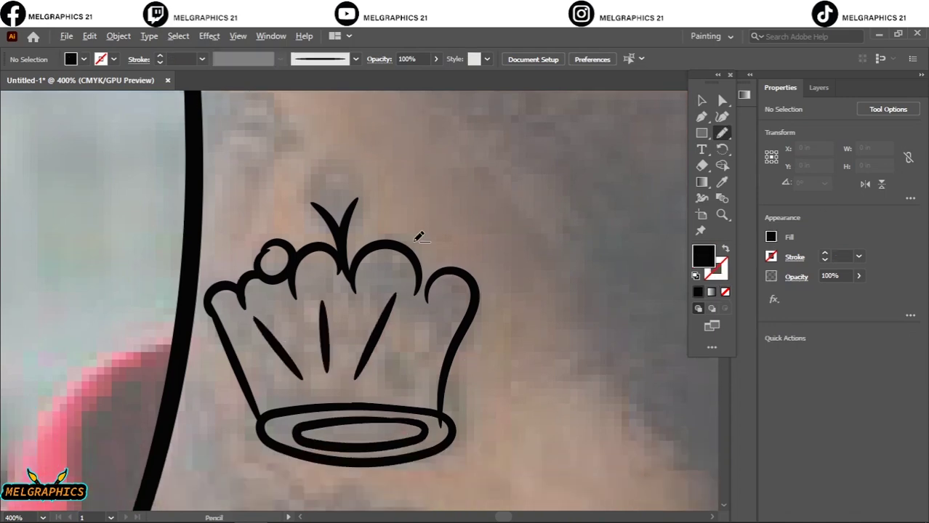
scroll(378, 150, up, 2)
drag(324, 280, 298, 319)
drag(287, 275, 289, 276)
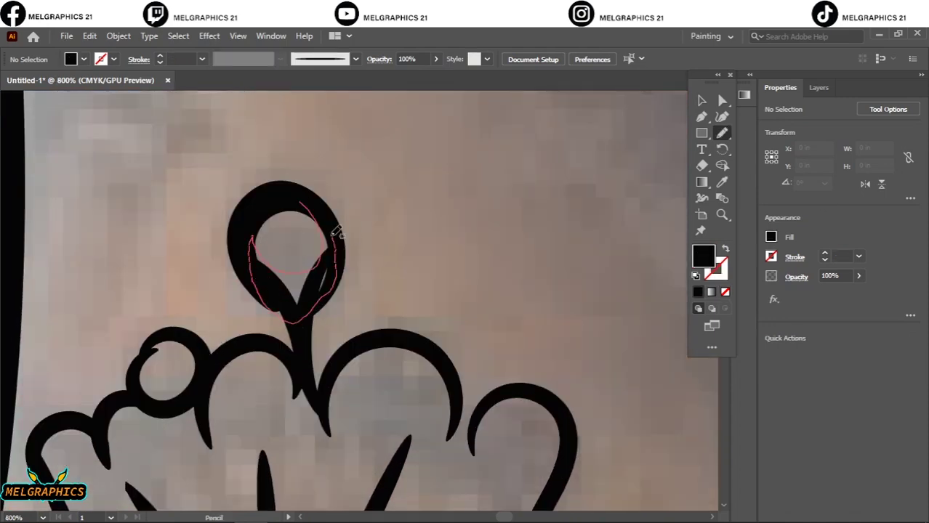
mouse_move(298, 364)
mouse_down()
mouse_move(231, 348)
mouse_move(294, 363)
mouse_up()
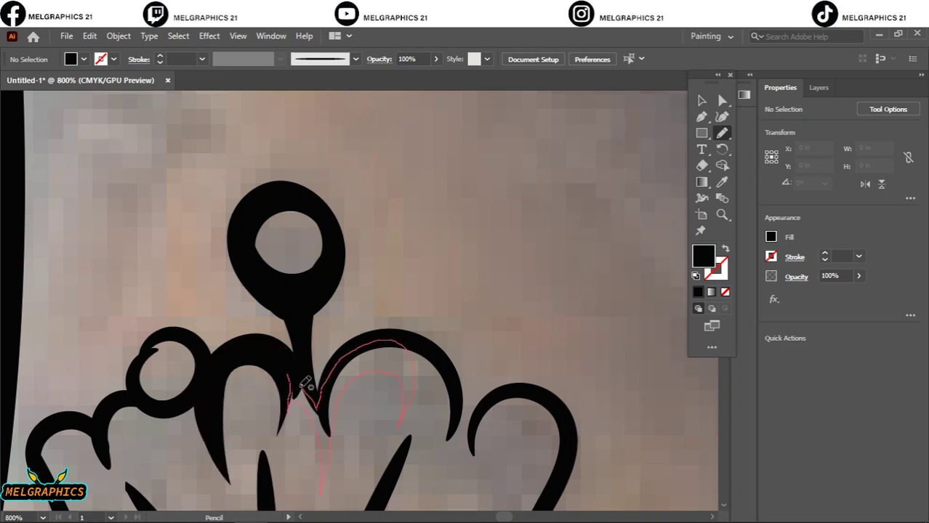
drag(327, 471, 405, 420)
drag(469, 422, 429, 487)
scroll(466, 326, down, 3)
- Fill gaps in the crown's right arc, loop the small circle, and add centre-left spikes
drag(502, 381, 440, 325)
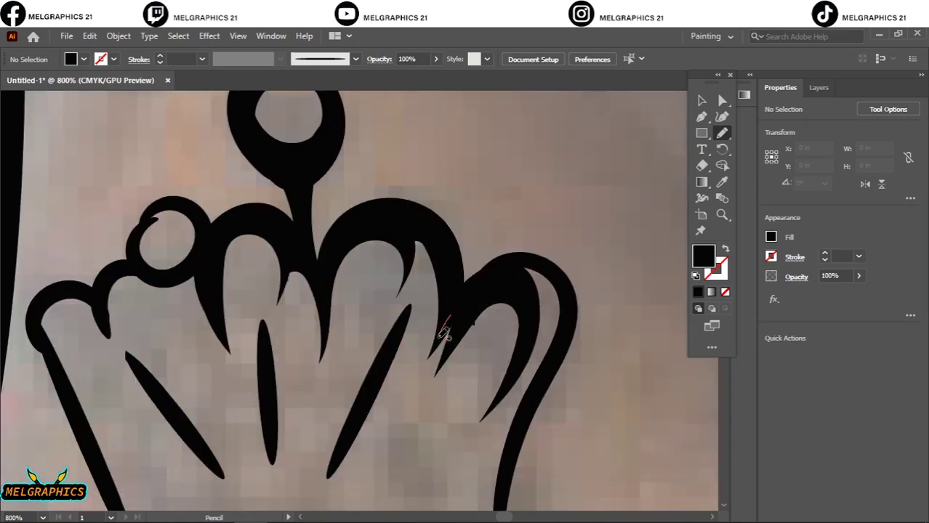
drag(546, 345, 523, 407)
mouse_move(193, 251)
mouse_down()
mouse_move(164, 268)
mouse_move(193, 250)
mouse_up()
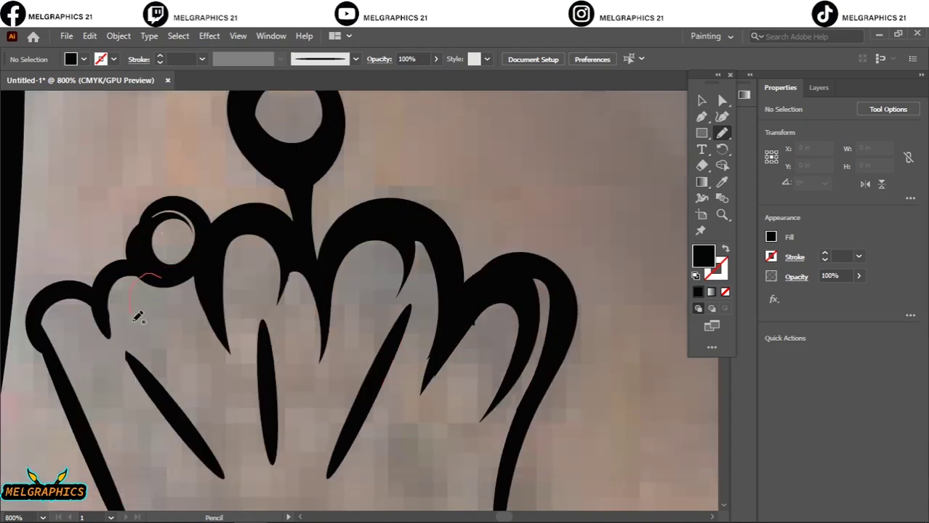
mouse_move(118, 295)
mouse_down()
mouse_move(103, 315)
mouse_move(118, 331)
mouse_up()
scroll(385, 325, down, 3)
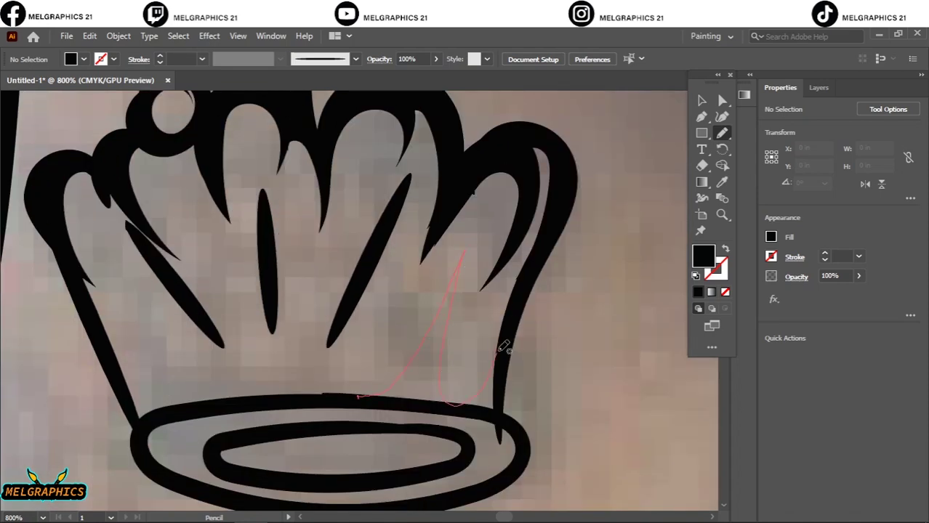
drag(503, 347, 436, 403)
mouse_move(394, 379)
mouse_down()
mouse_move(301, 384)
mouse_move(283, 285)
mouse_up()
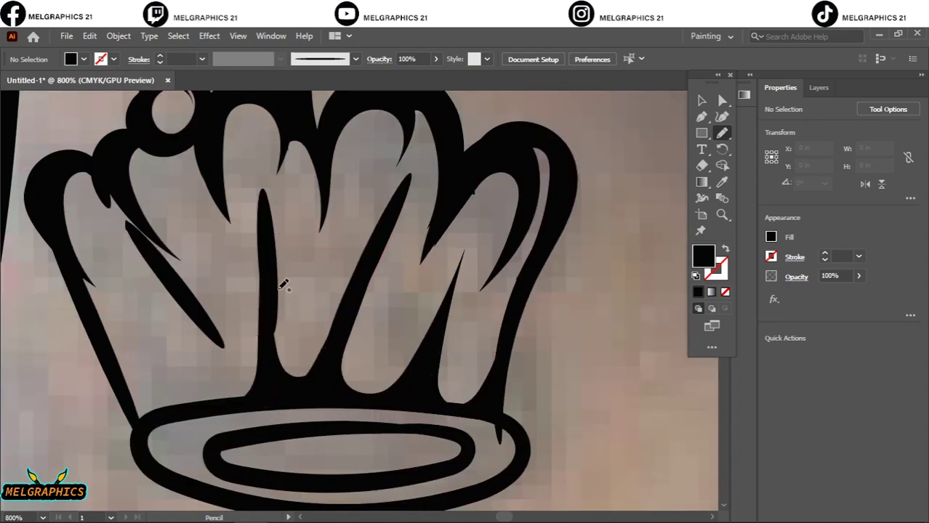
- Fill the remaining gaps around the crown ring and inner ellipse with solid black
drag(178, 248, 240, 341)
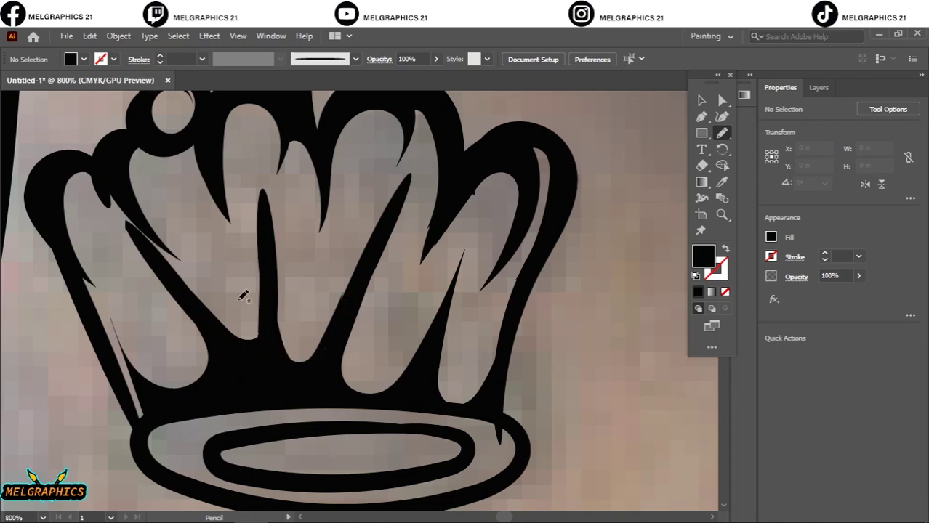
drag(243, 296, 172, 349)
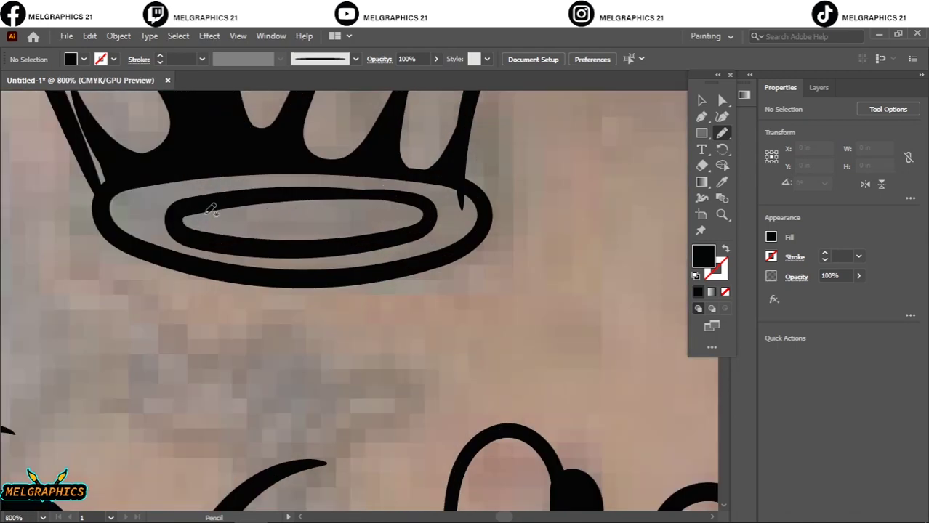
drag(210, 209, 127, 218)
drag(486, 183, 381, 258)
drag(305, 199, 218, 229)
mouse_move(282, 249)
mouse_down()
mouse_move(245, 218)
mouse_move(305, 210)
mouse_up()
drag(176, 208, 124, 218)
drag(145, 176, 136, 227)
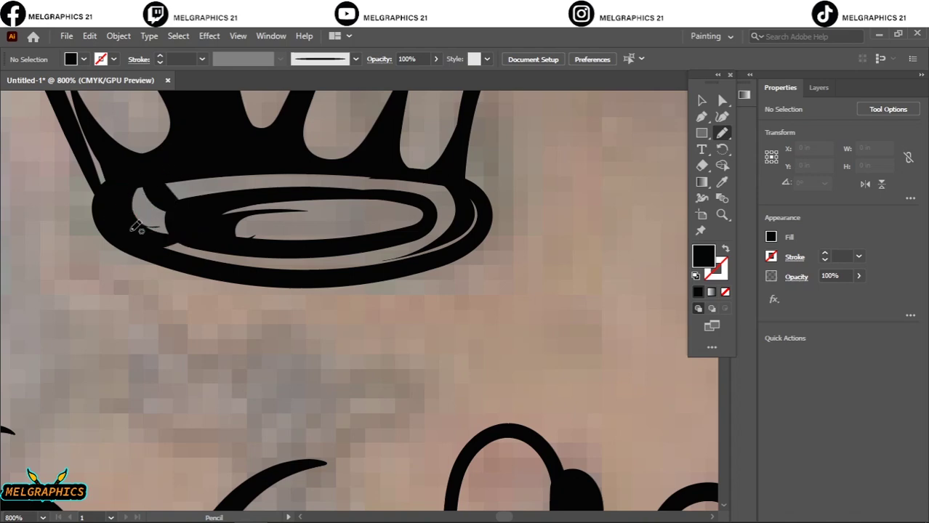
key(ctrl+0)
- Brush thin outline-only lines below and to the left of the crown
scroll(331, 312, up, 5)
key(b)
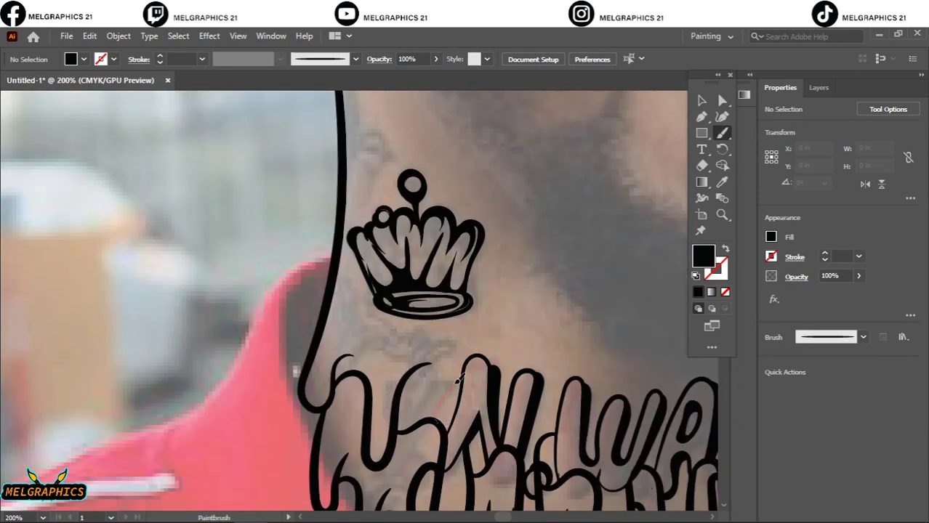
key(shift+x)
drag(455, 336, 404, 408)
drag(425, 334, 364, 329)
mouse_move(341, 363)
mouse_down()
mouse_move(379, 331)
mouse_move(336, 304)
mouse_move(341, 360)
mouse_up()
drag(364, 305, 349, 342)
- Draw an arc line and a curled loop above the crown
scroll(386, 270, up, 3)
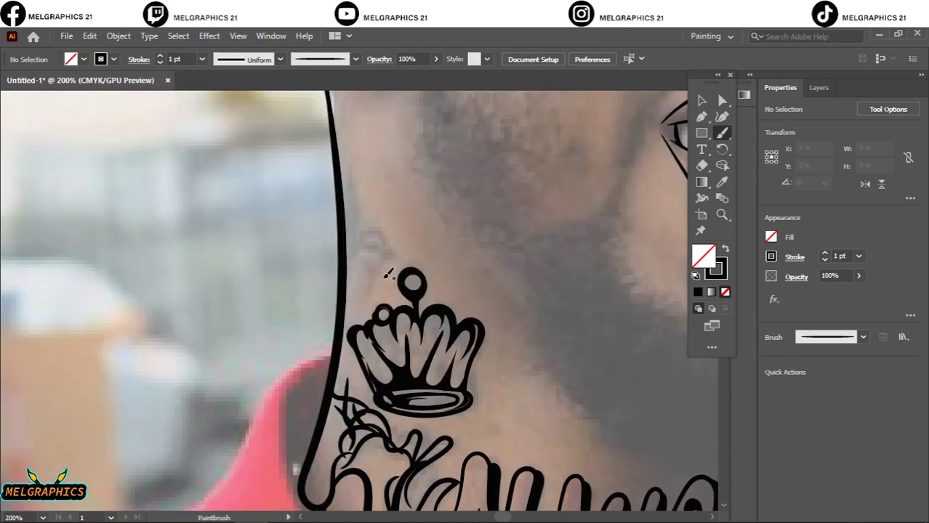
mouse_move(348, 258)
mouse_down()
mouse_move(384, 267)
mouse_move(386, 239)
mouse_up()
drag(354, 176, 352, 230)
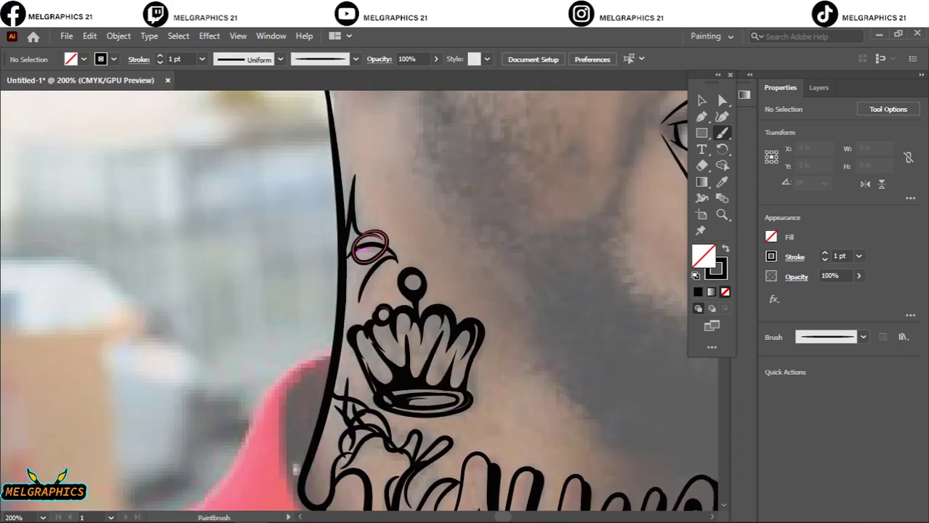
key(ctrl+0)
key(v)
key(F7)
- Pencil-trace the beard as a closed shape and fill it black
scroll(413, 312, up, 4)
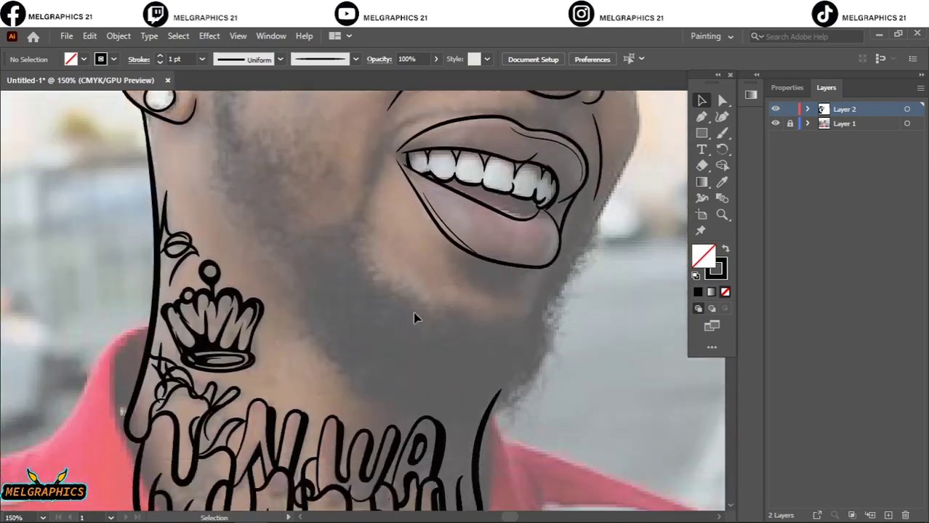
key(n)
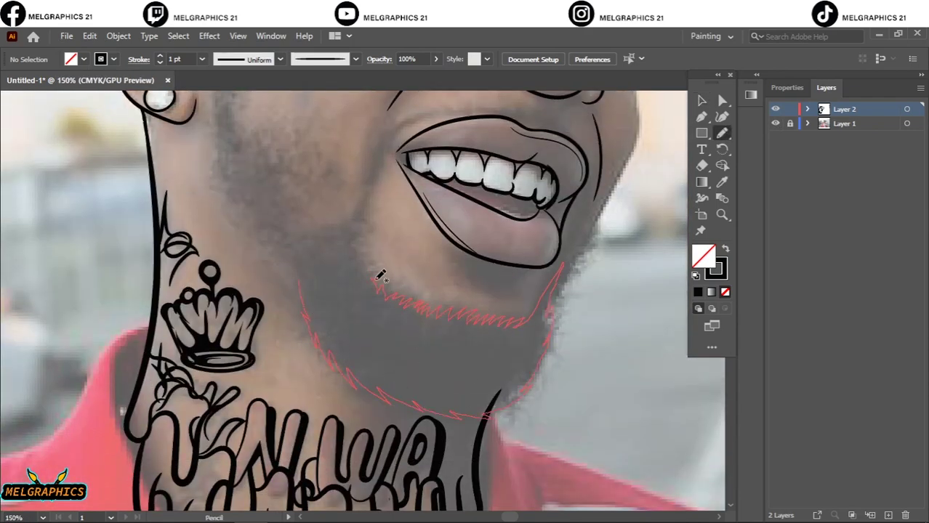
drag(348, 245, 360, 220)
key(v)
key(shift+x)
click(602, 373)
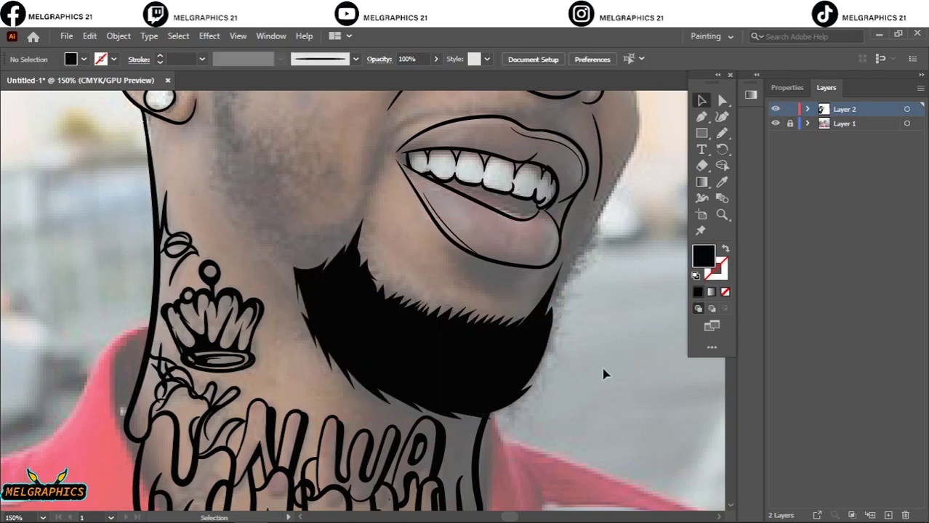
key(n)
drag(297, 273, 302, 304)
- Trace strokes along the beard's edge and right side, and extend the mouth-corner line
drag(345, 370, 573, 273)
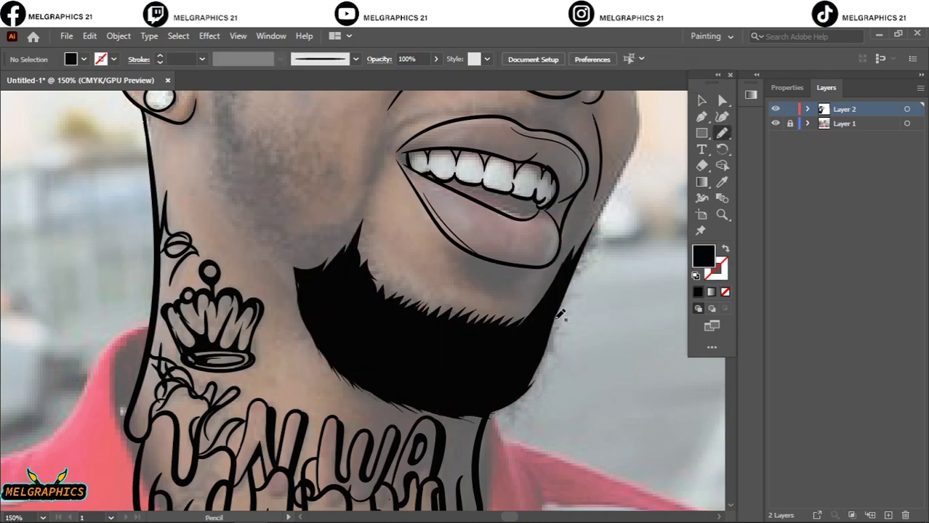
drag(573, 274, 531, 385)
scroll(441, 203, up, 4)
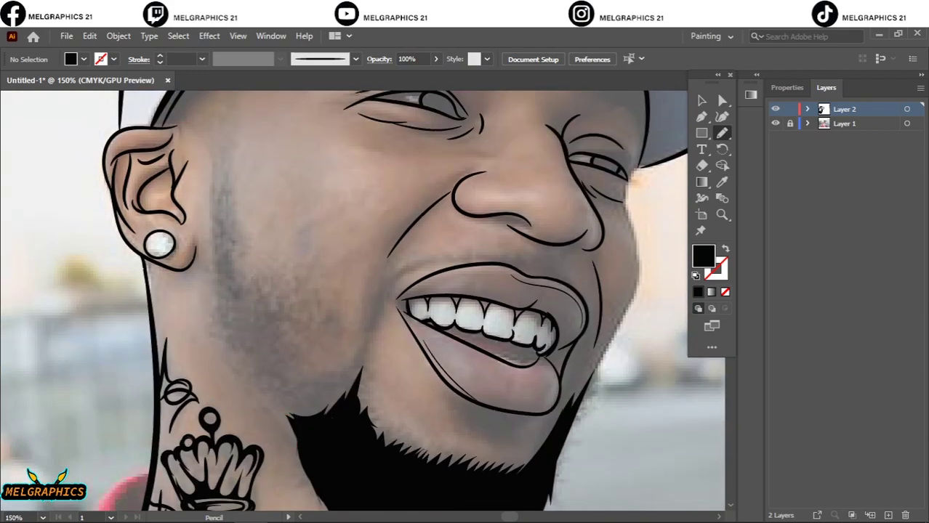
scroll(375, 230, up, 1)
drag(348, 263, 362, 240)
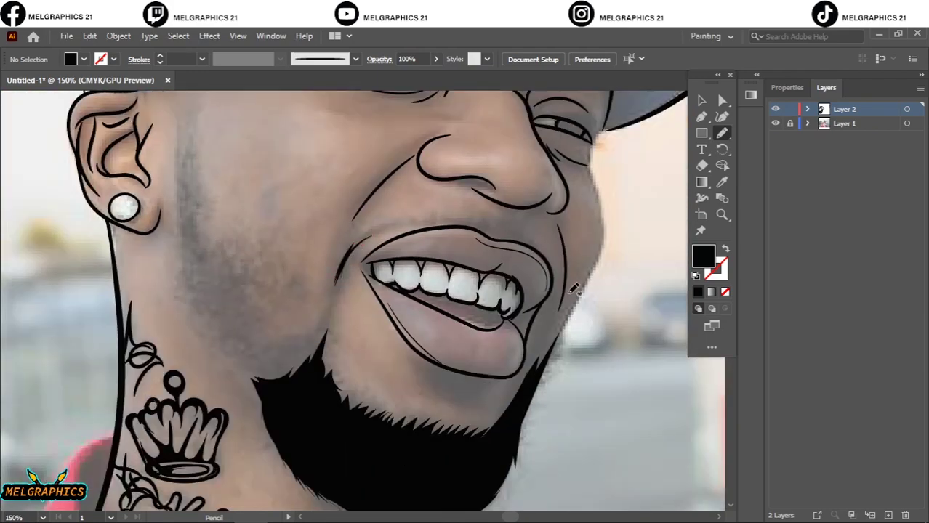
scroll(580, 222, up, 3)
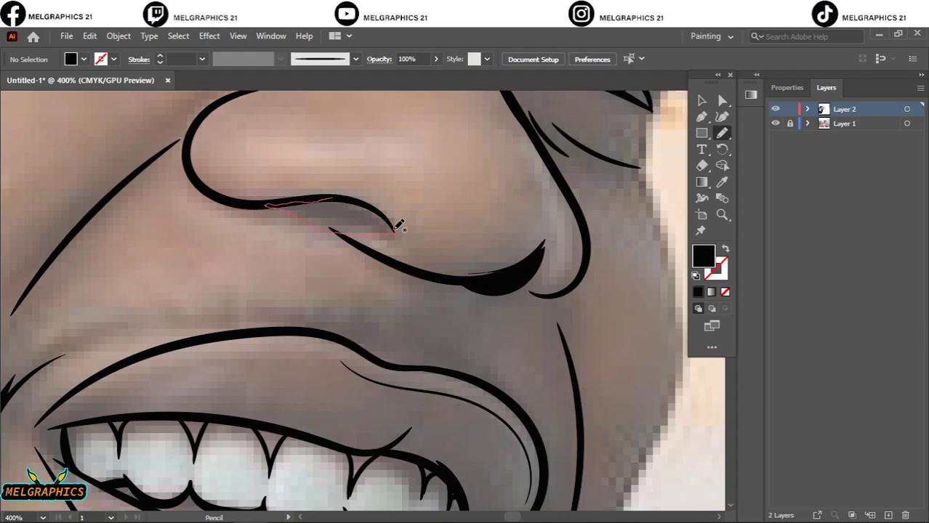
scroll(399, 224, down, 3)
scroll(166, 266, up, 4)
- Fill the eye's iris solid black and thicken the inner corner and upper eyelid
mouse_move(309, 233)
mouse_down()
mouse_move(354, 316)
mouse_move(400, 332)
mouse_up()
scroll(401, 333, down, 3)
scroll(416, 443, up, 4)
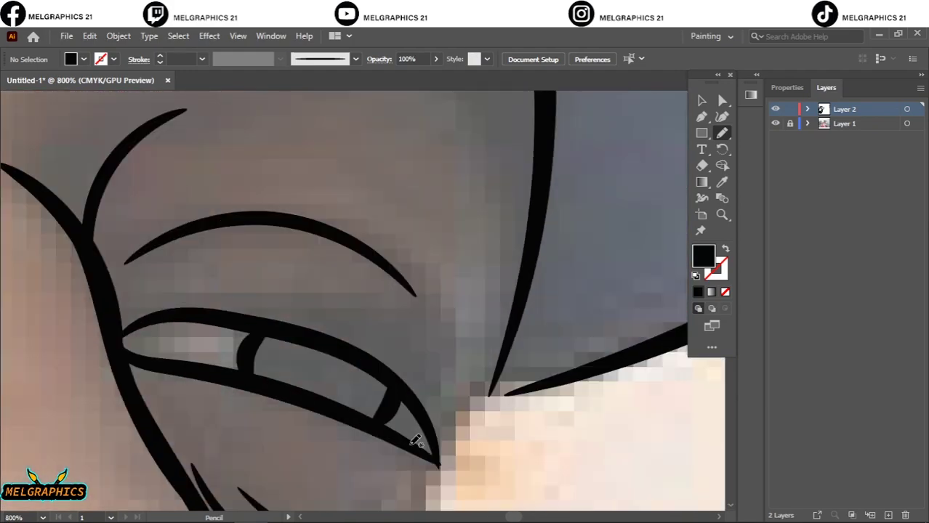
mouse_move(416, 443)
mouse_down()
mouse_move(349, 410)
mouse_move(307, 369)
mouse_up()
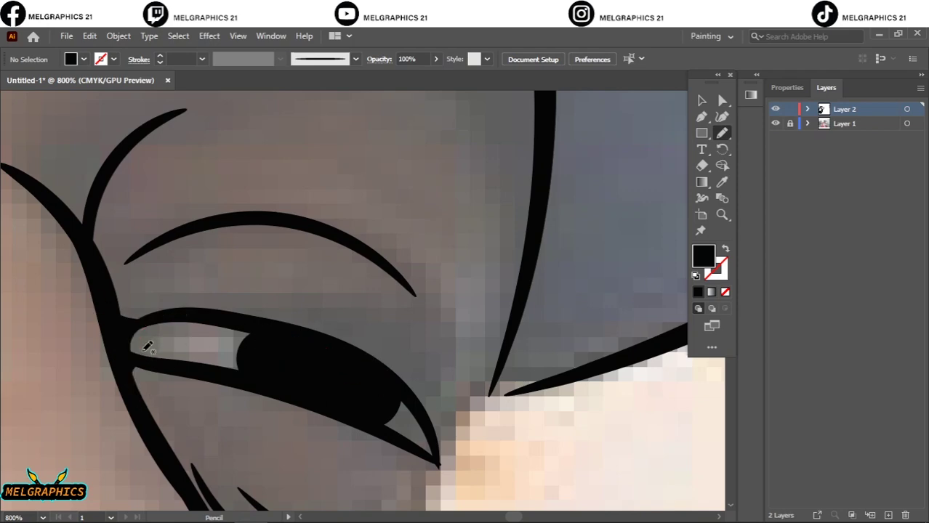
drag(146, 348, 205, 366)
drag(155, 302, 239, 315)
- Add a forehead shape and thicken the temple outline beside the eyebrow
scroll(239, 315, down, 3)
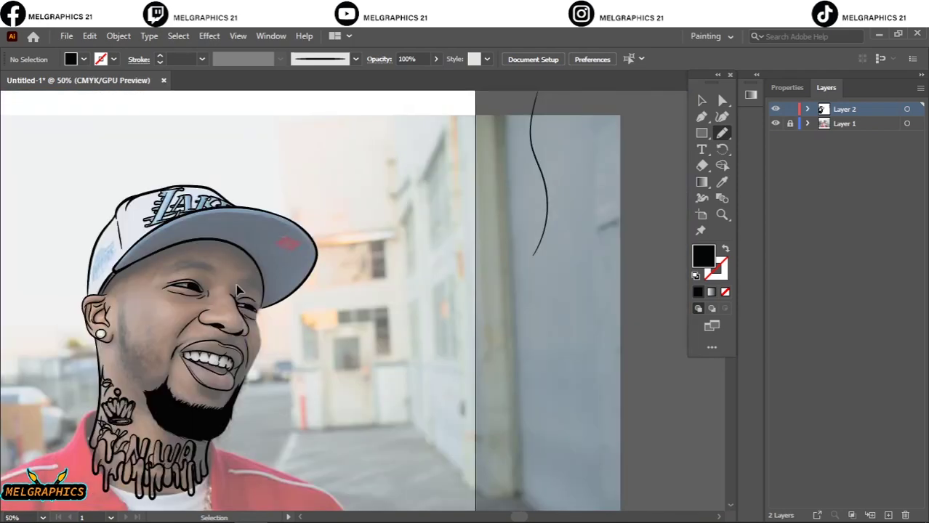
scroll(301, 341, up, 3)
mouse_move(458, 435)
mouse_down()
mouse_move(479, 406)
mouse_move(427, 415)
mouse_up()
scroll(428, 416, down, 3)
scroll(346, 378, up, 3)
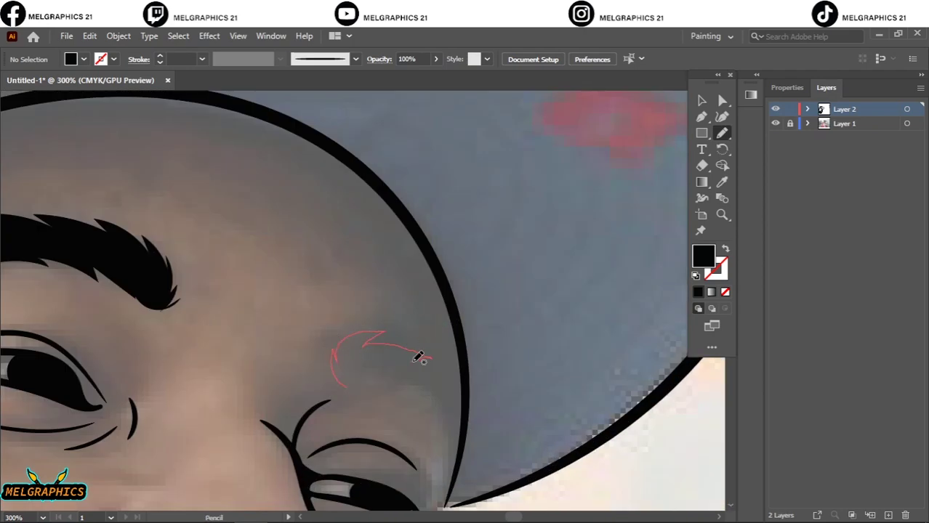
mouse_move(419, 358)
mouse_down()
mouse_move(400, 379)
mouse_move(374, 372)
mouse_up()
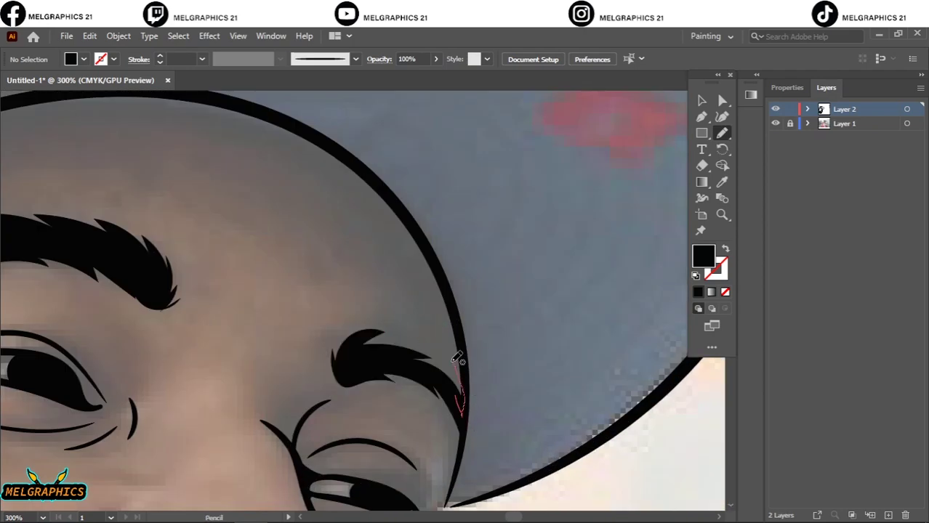
drag(456, 356, 456, 359)
- Thicken the cap-ear line, the brim's lower edge, and the face curve beneath it
scroll(392, 338, down, 3)
scroll(335, 227, up, 3)
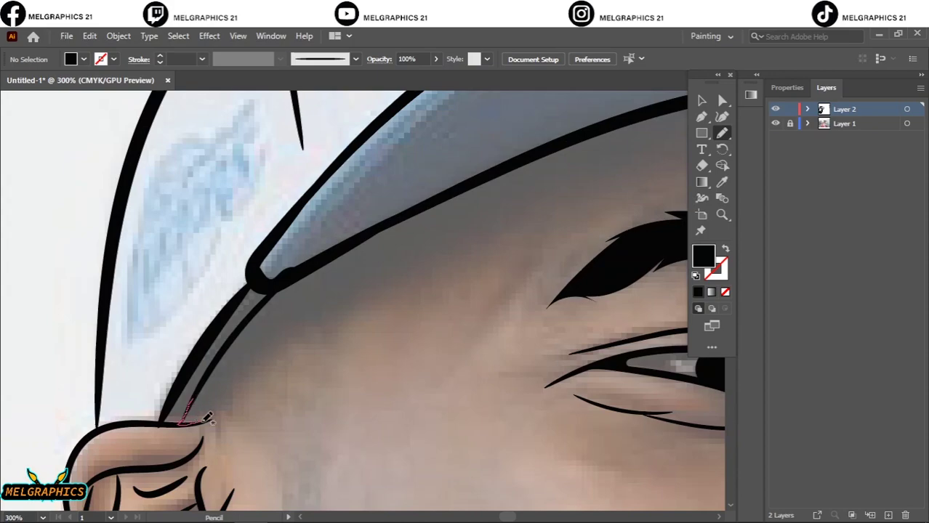
drag(206, 419, 436, 198)
scroll(436, 204, up, 3)
scroll(436, 203, right, 3)
drag(177, 305, 449, 233)
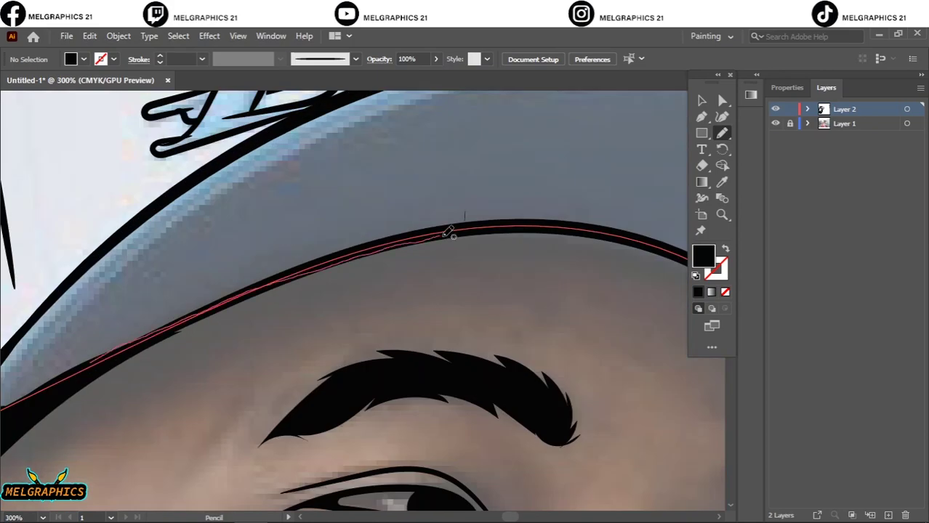
scroll(407, 407, down, 2)
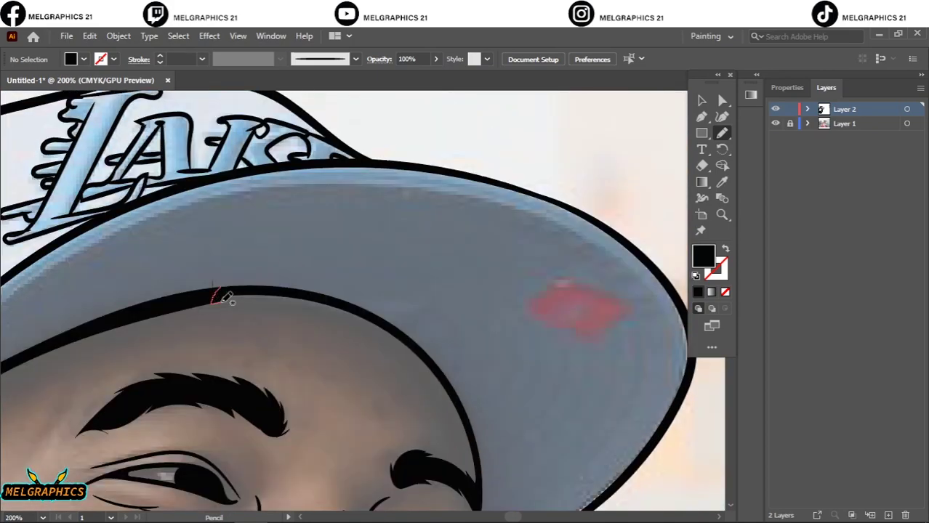
mouse_move(227, 299)
mouse_down()
mouse_move(457, 414)
mouse_move(476, 491)
mouse_up()
- Fill the right mouth corner and lower teeth edge black, then hide the reference photo
key(ctrl+0)
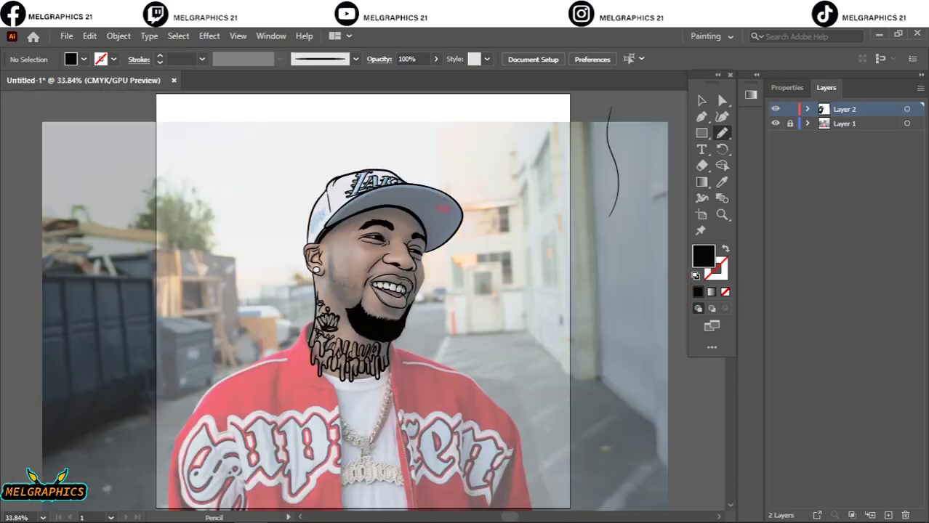
scroll(465, 332, up, 5)
key(b)
scroll(145, 283, up, 4)
key(n)
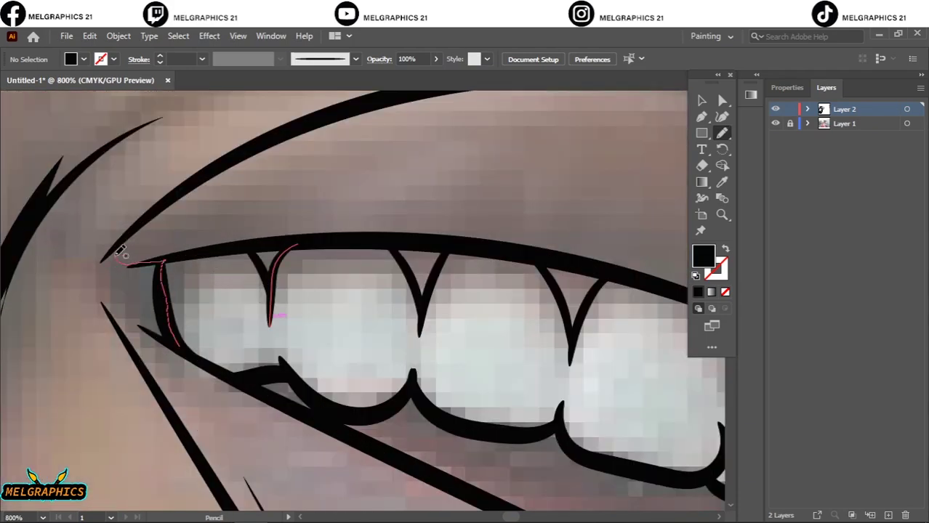
scroll(314, 412, down, 4)
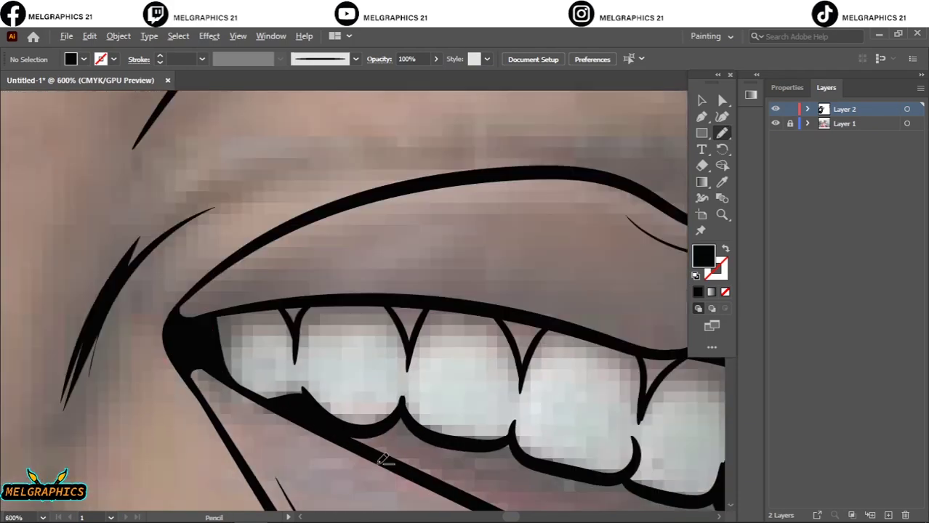
scroll(496, 272, up, 4)
drag(425, 337, 480, 311)
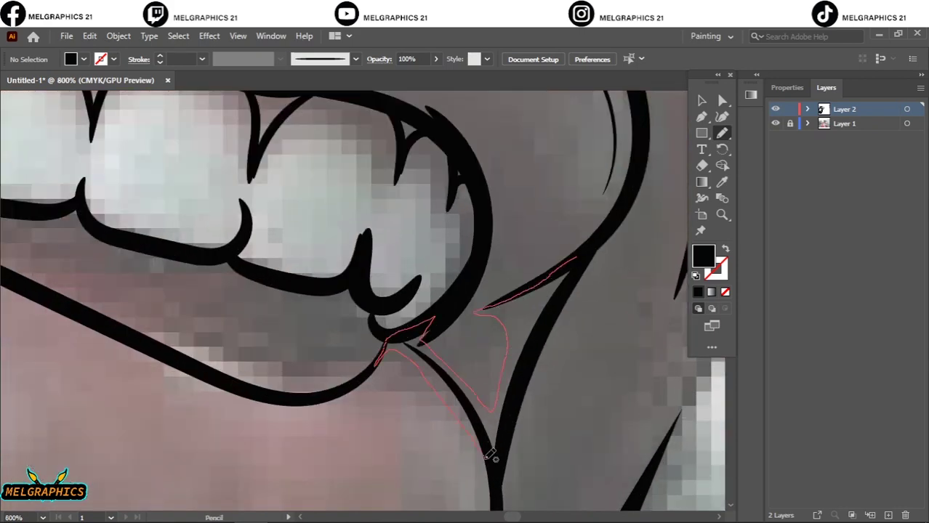
drag(204, 254, 349, 324)
mouse_move(349, 324)
mouse_down()
mouse_move(465, 455)
mouse_move(501, 342)
mouse_up()
key(ctrl+0)
click(776, 124)
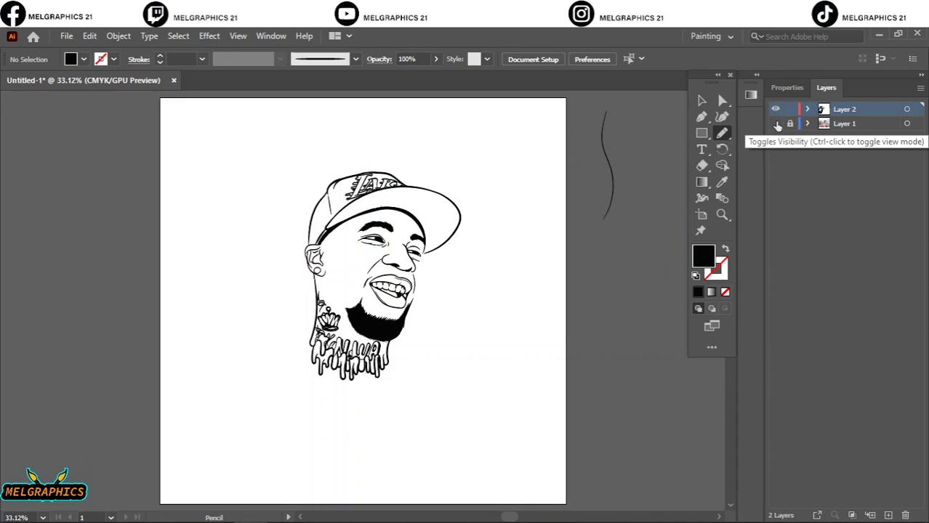
- Show the reference photo and paint a brush line along the cheek edge
click(775, 123)
scroll(380, 442, up, 5)
key(b)
key(shift+x)
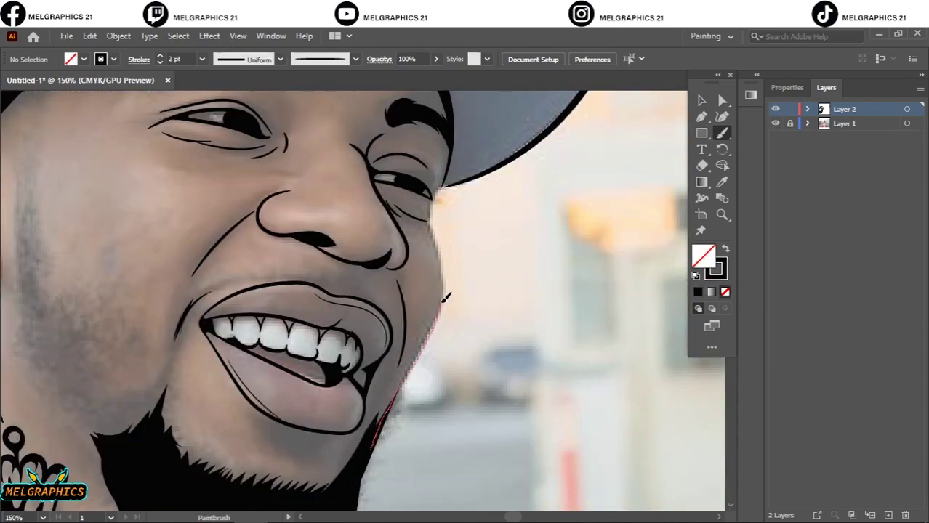
drag(434, 198, 438, 190)
- Add a small black wedge where the jaw meets the cap, then hide the reference
key(ctrl+0)
key(ctrl+1)
key(v)
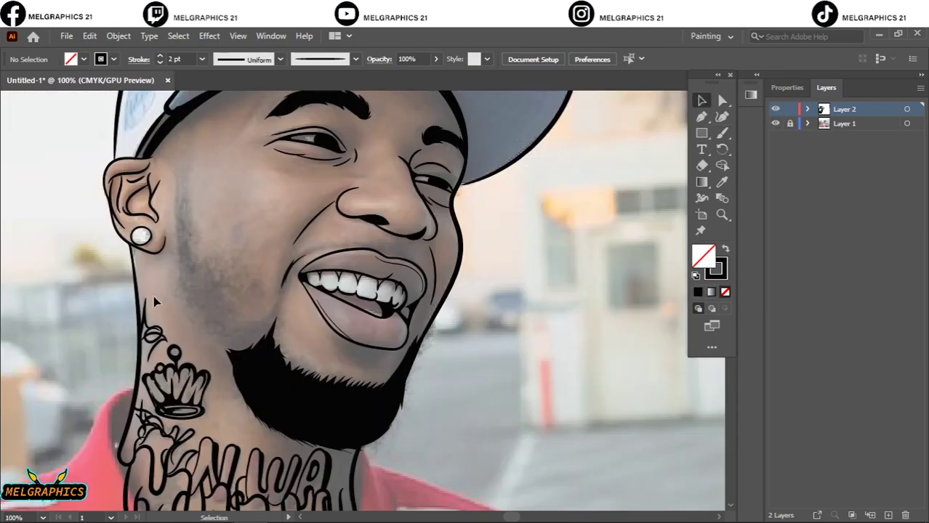
click(519, 274)
scroll(253, 224, up, 5)
drag(213, 259, 347, 207)
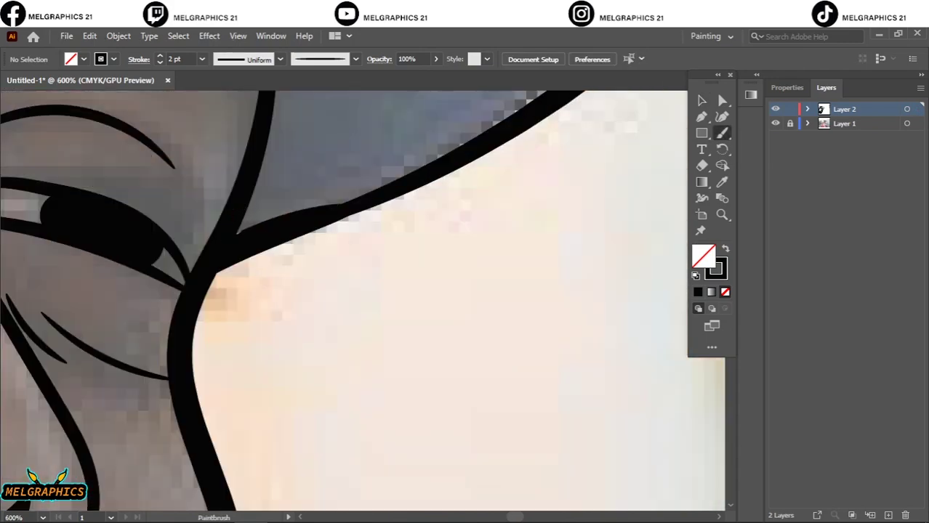
key(ctrl+0)
click(776, 123)
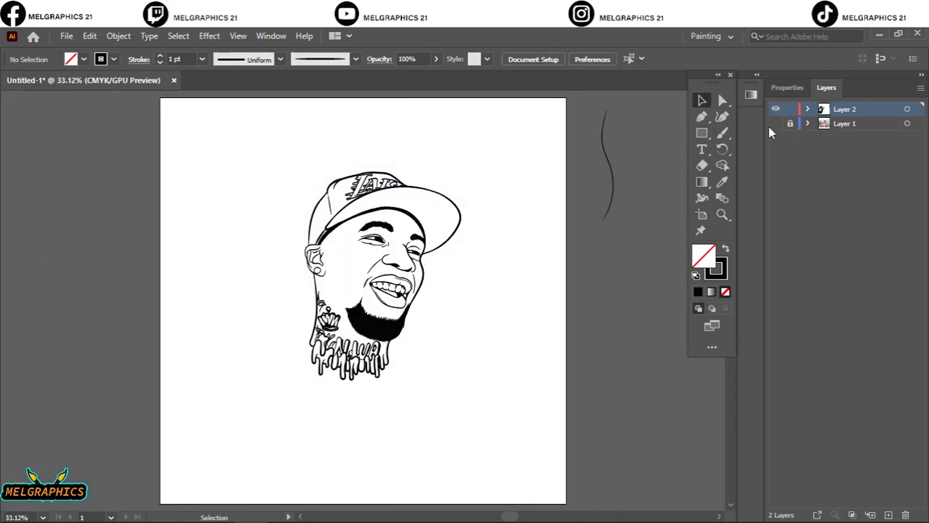
- With the reference visible, fill out the beard's left and lower edge with the Paintbrush
click(776, 123)
scroll(364, 277, up, 2)
scroll(364, 276, up, 2)
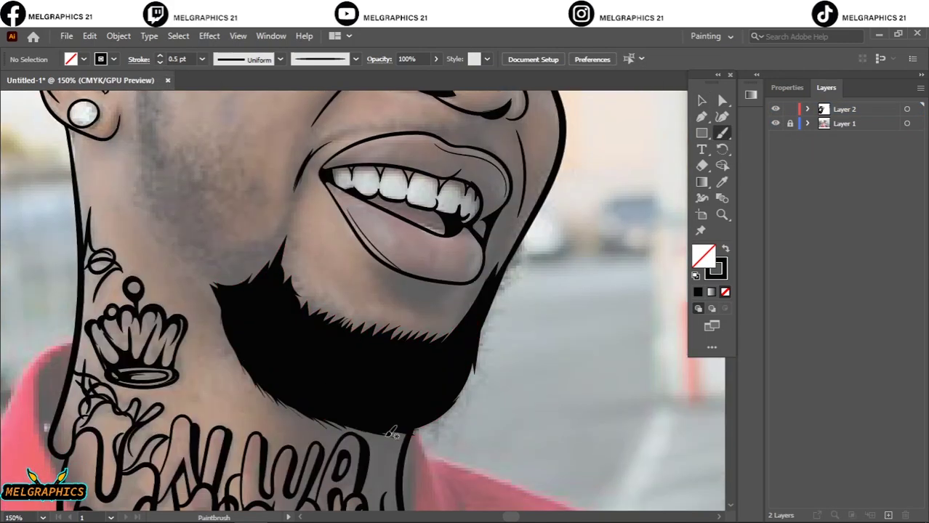
scroll(236, 256, down, 2)
key(b)
drag(236, 256, 433, 304)
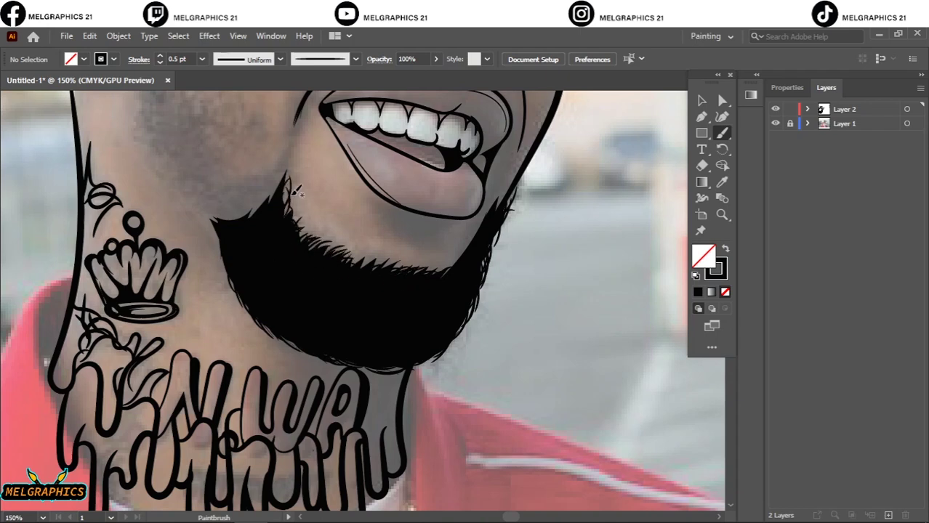
- Paint short hair strokes below the lower lip and along the jawline
scroll(291, 191, up, 2)
mouse_move(250, 212)
mouse_down()
mouse_move(317, 251)
mouse_move(374, 265)
mouse_move(352, 262)
mouse_move(385, 258)
mouse_up()
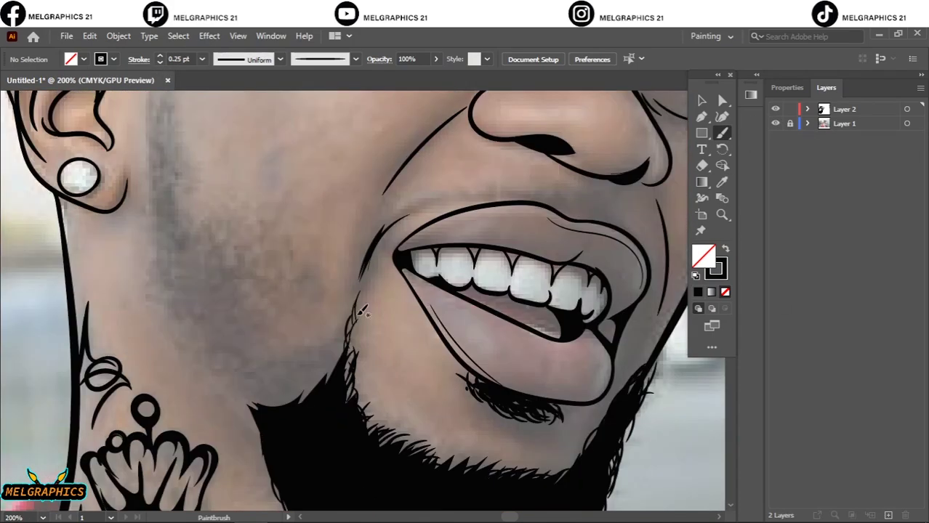
mouse_move(356, 320)
mouse_down()
mouse_move(389, 232)
mouse_move(480, 195)
mouse_move(544, 198)
mouse_up()
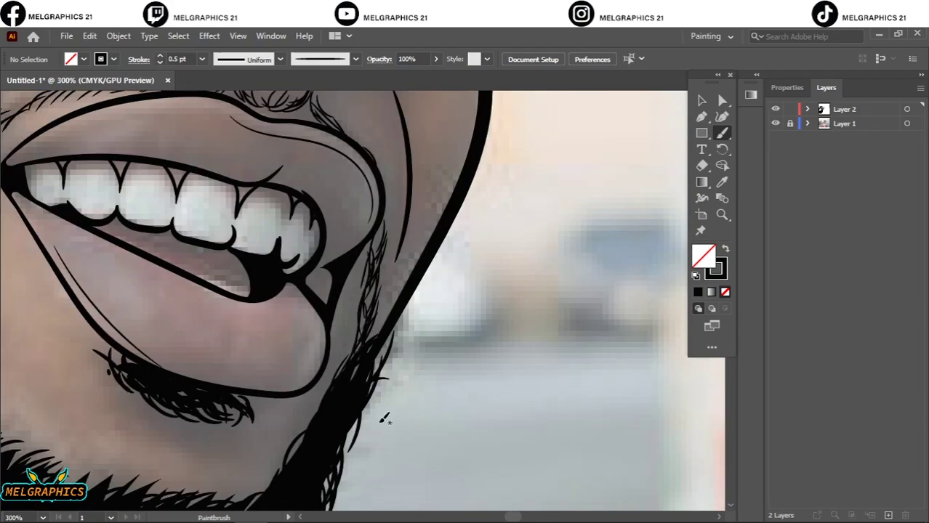
mouse_move(340, 378)
mouse_down()
mouse_move(374, 332)
mouse_move(384, 270)
mouse_move(377, 240)
mouse_up()
drag(360, 374, 363, 327)
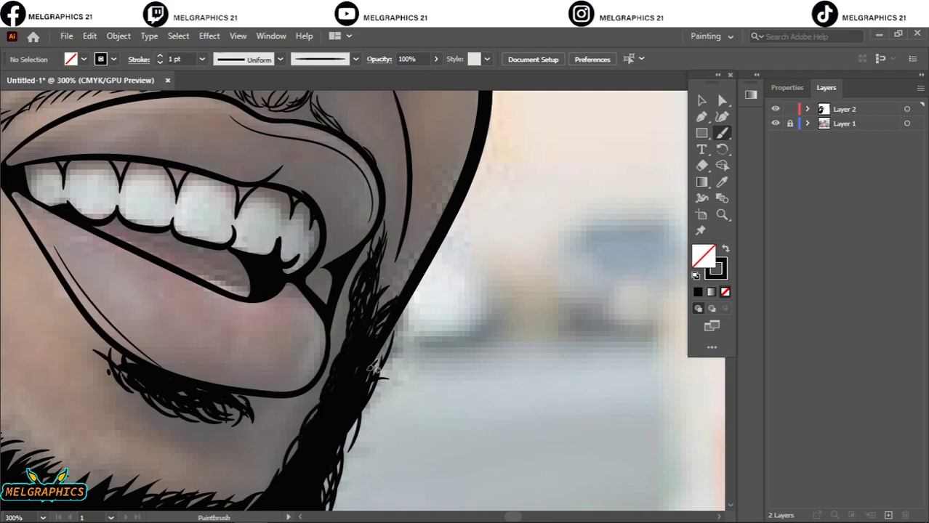
- Lower the stroke weight to 0.5 pt and paint thin hairs along the beard edge
key(ctrl+0)
click(775, 124)
key(ctrl+plus)
key(ctrl+plus)
key(ctrl+plus)
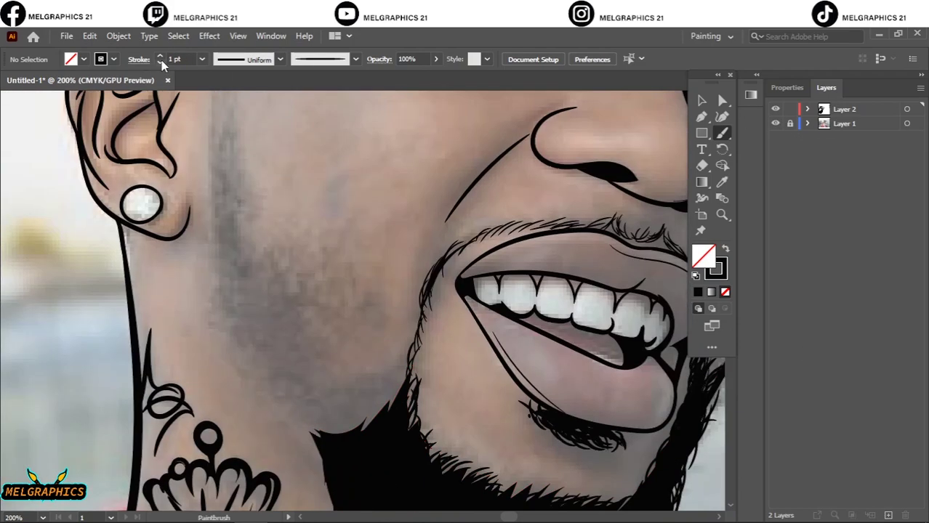
click(160, 63)
mouse_move(363, 429)
mouse_down()
mouse_move(398, 376)
mouse_move(316, 413)
mouse_up()
drag(396, 396, 348, 372)
drag(297, 394, 285, 373)
drag(327, 398, 317, 377)
- Draw curly stubble strokes across the cheek, extending higher up
drag(285, 339, 268, 363)
drag(287, 362, 263, 392)
drag(300, 393, 282, 418)
drag(239, 283, 227, 317)
drag(262, 342, 253, 360)
drag(237, 269, 231, 298)
drag(291, 322, 280, 334)
drag(290, 311, 275, 332)
drag(272, 272, 262, 292)
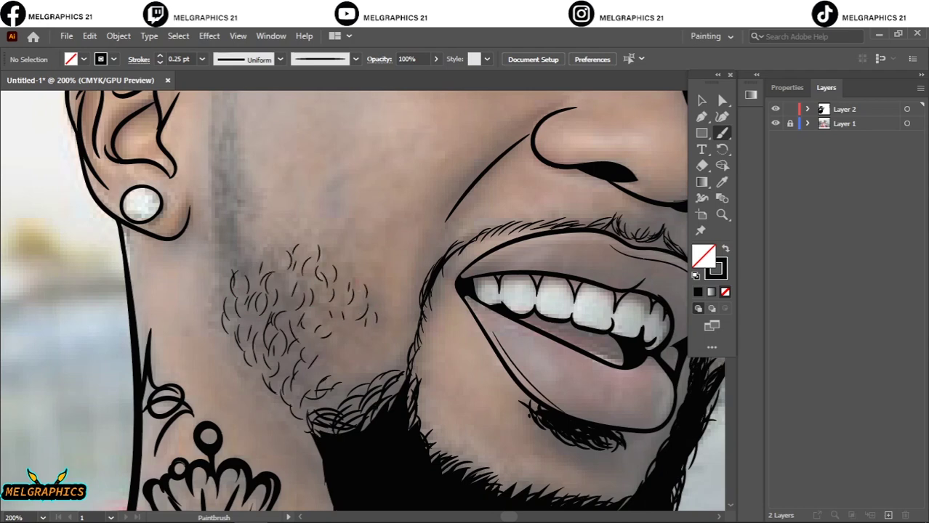
- Add curly hair strokes through the beard, including its left area
scroll(232, 367, up, 3)
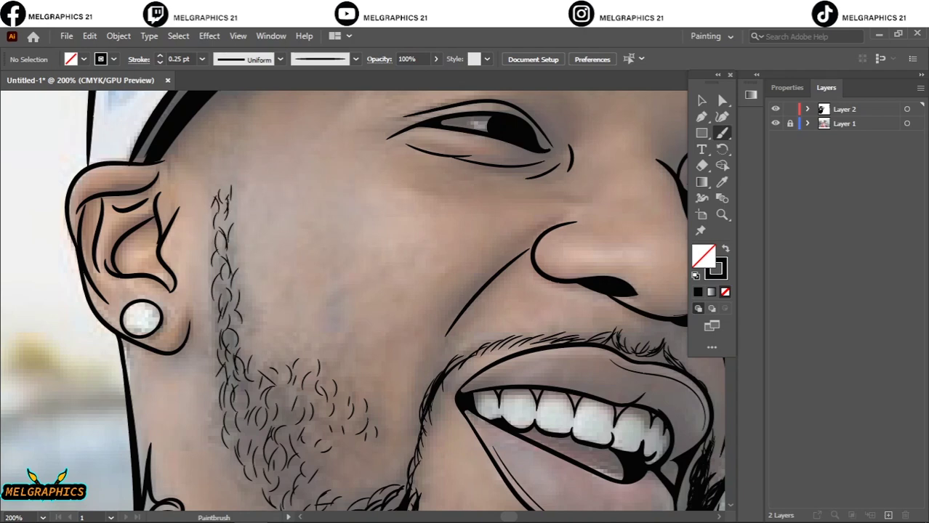
scroll(289, 225, down, 3)
drag(320, 380, 311, 408)
drag(324, 331, 311, 354)
mouse_move(301, 292)
mouse_down()
mouse_move(281, 320)
mouse_move(237, 340)
mouse_up()
mouse_move(282, 348)
mouse_down()
mouse_move(263, 383)
mouse_move(288, 392)
mouse_up()
mouse_move(253, 271)
mouse_down()
mouse_move(256, 327)
mouse_move(277, 404)
mouse_move(235, 320)
mouse_up()
- Paint hair strokes up the sideburn toward the cap and view the whole portrait
scroll(364, 291, up, 5)
drag(240, 404, 230, 443)
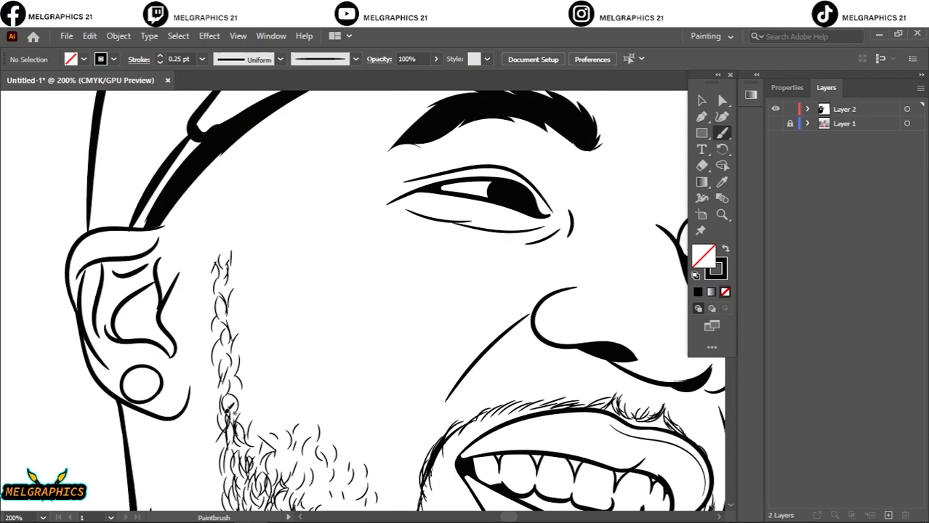
drag(231, 356, 221, 415)
drag(218, 315, 227, 367)
drag(215, 262, 235, 276)
key(ctrl+0)
key(ctrl+plus)
key(ctrl+plus)
key(ctrl+plus)
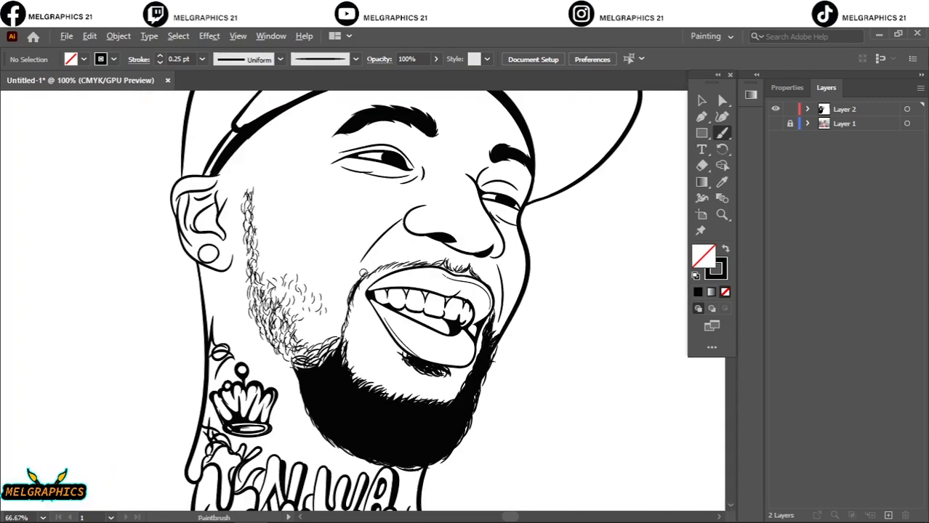
key(ctrl+plus)
key(ctrl+0)
scroll(290, 210, up, 5)
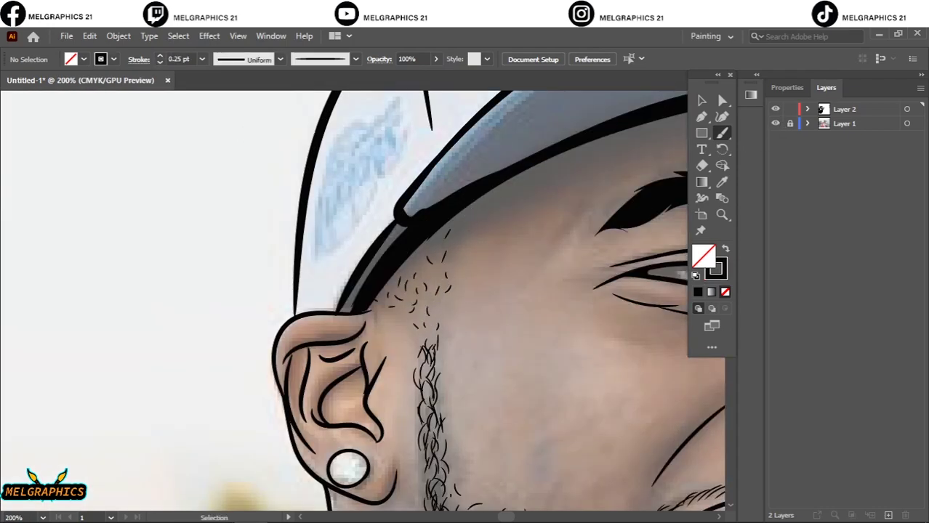
- Choose a thin tapered brush from the custom brush library
click(202, 59)
click(355, 59)
click(230, 165)
click(269, 320)
click(378, 320)
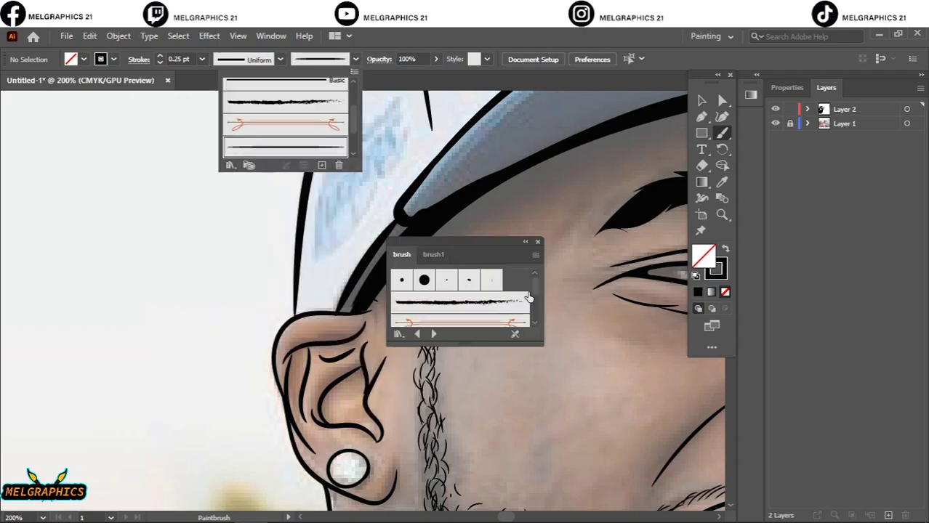
click(529, 297)
click(473, 291)
click(537, 242)
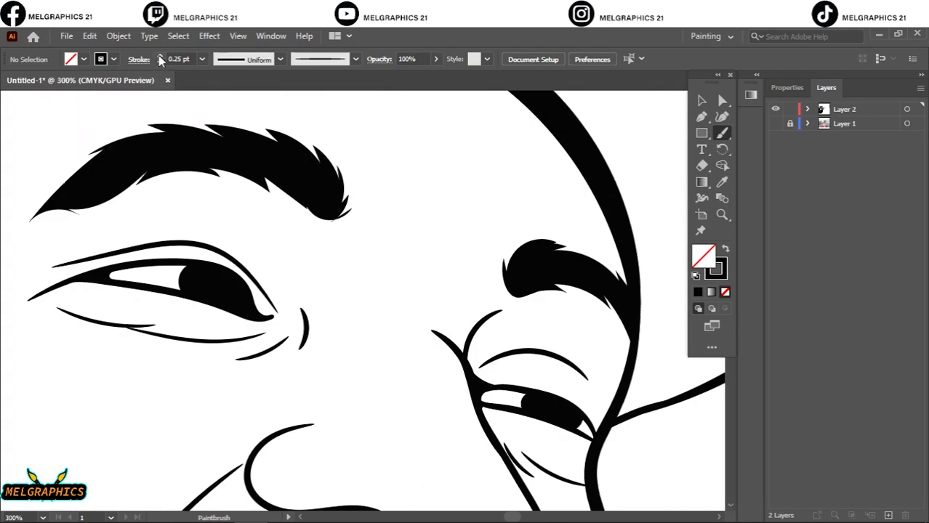
- Paint feathery hair strokes along both eyebrows' edges and tips, then fit the artboard
mouse_move(520, 263)
mouse_down()
mouse_move(597, 267)
mouse_move(606, 293)
mouse_up()
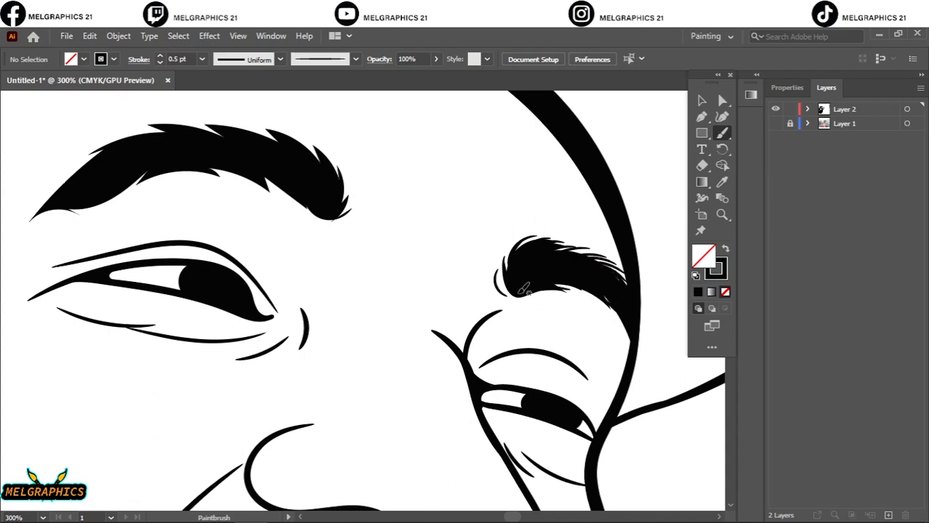
drag(522, 291, 499, 262)
mouse_move(352, 208)
mouse_down()
mouse_move(328, 176)
mouse_move(240, 120)
mouse_move(143, 139)
mouse_up()
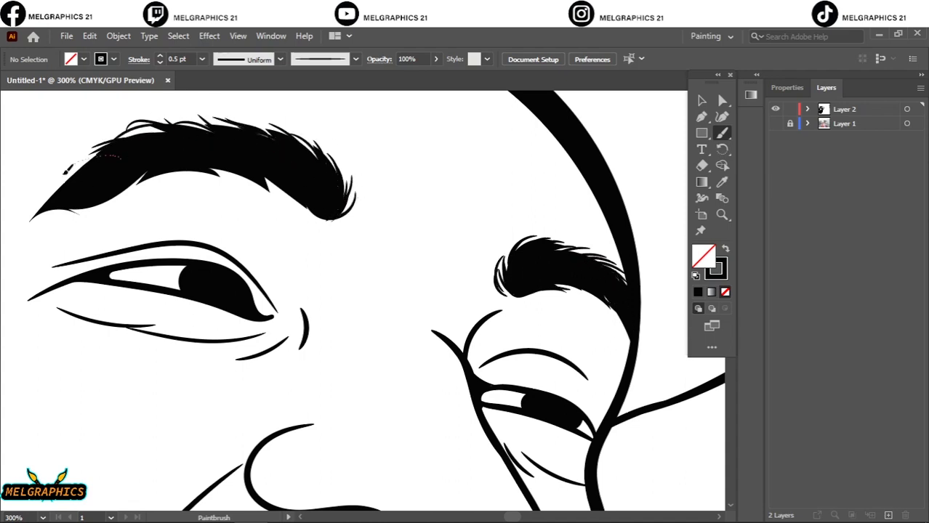
drag(67, 169, 94, 215)
mouse_move(117, 178)
mouse_down()
mouse_move(260, 192)
mouse_move(328, 215)
mouse_up()
drag(488, 298, 531, 237)
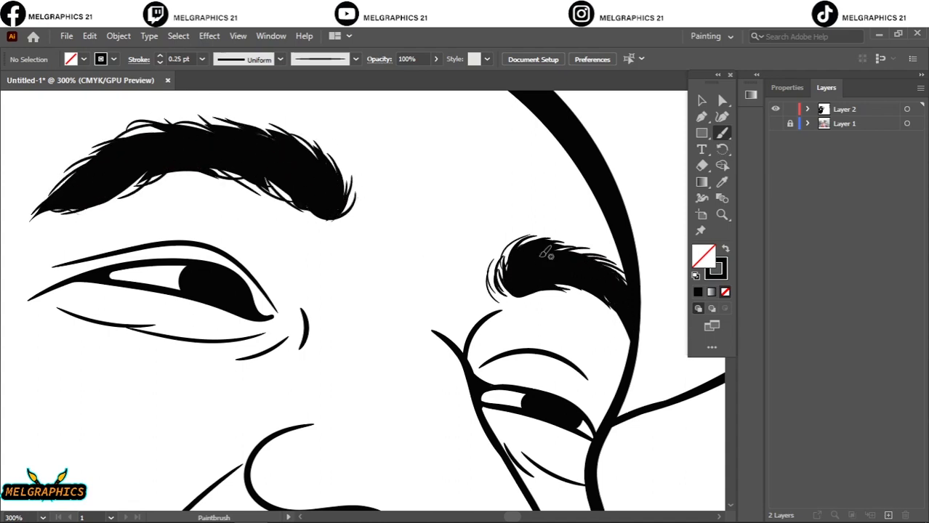
drag(340, 213, 334, 152)
drag(341, 173, 277, 135)
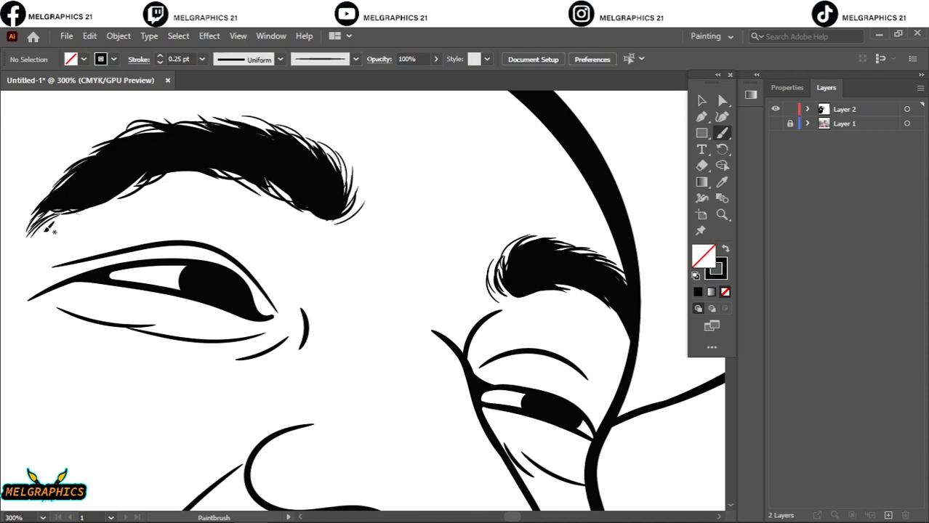
key(ctrl+0)
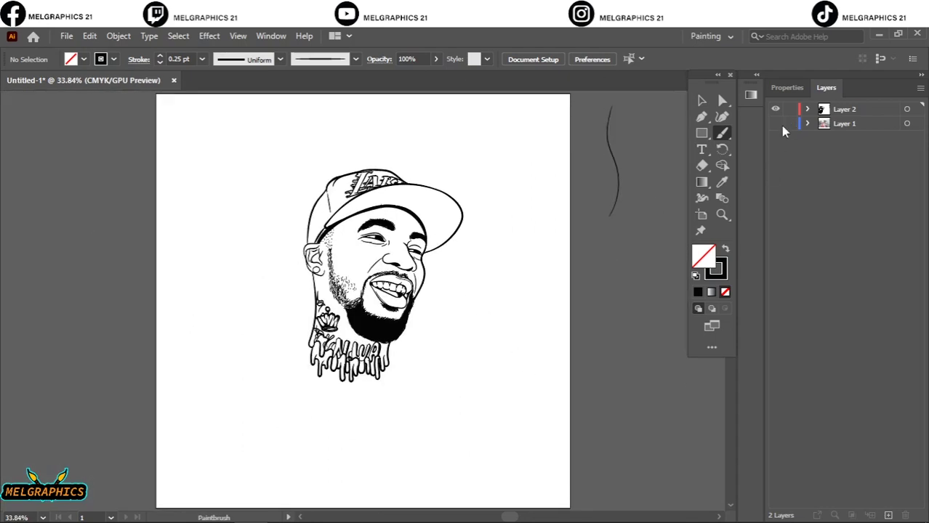
- Hide the reference photo, then select and deselect all the line art
click(775, 124)
key(v)
key(ctrl+a)
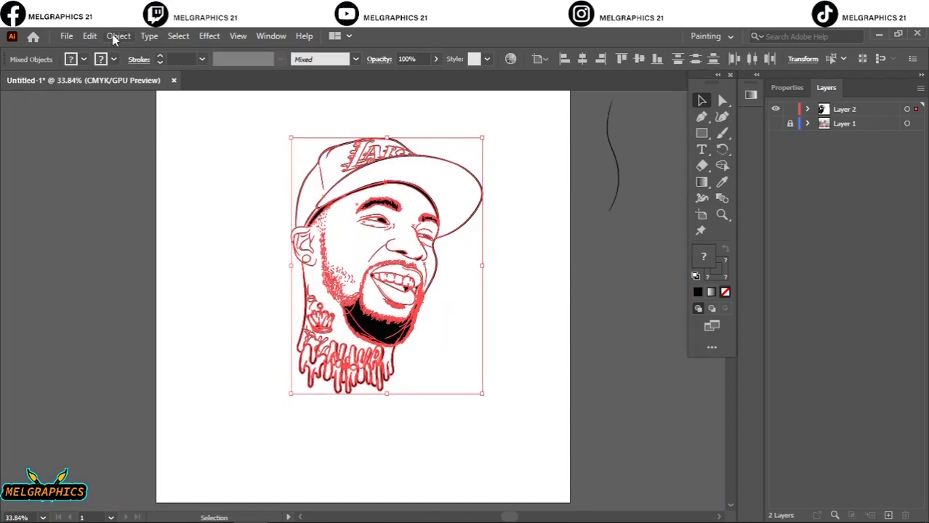
click(773, 89)
key(ctrl+shift+a)
- Duplicate the line art layer and set an orange fill colour
click(818, 87)
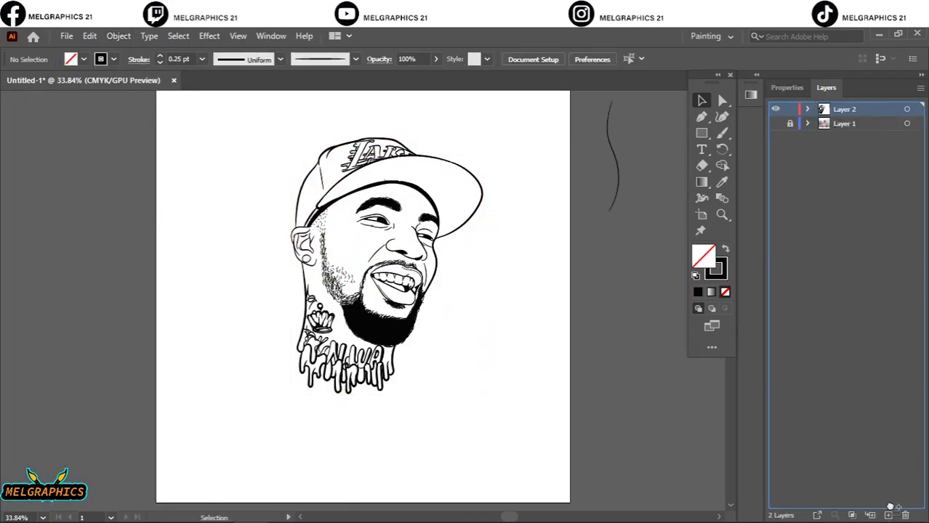
drag(843, 123, 888, 516)
key(shift+x)
double_click(703, 256)
click(653, 229)
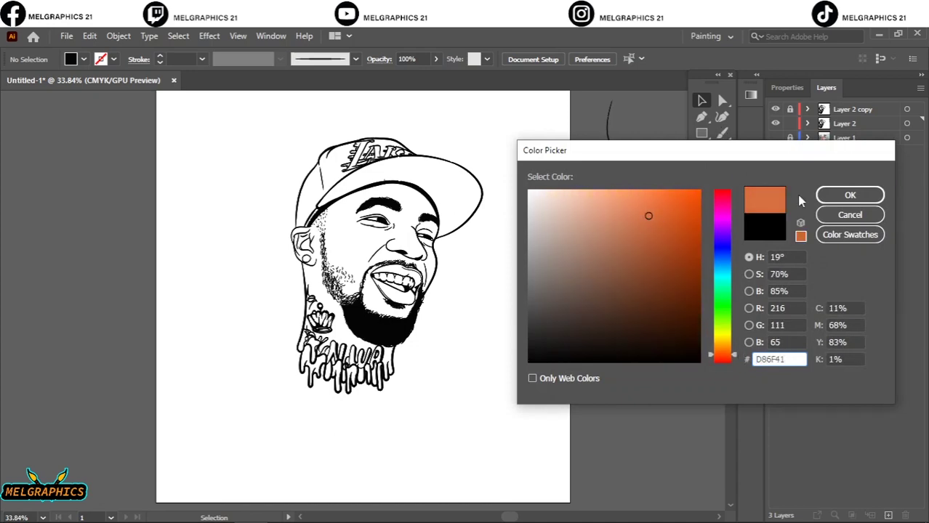
click(850, 195)
- Draw an orange square over the portrait and slightly shift its magenta colour balance
mouse_move(244, 129)
mouse_down()
mouse_move(493, 349)
mouse_move(528, 414)
mouse_move(500, 404)
mouse_up()
click(89, 36)
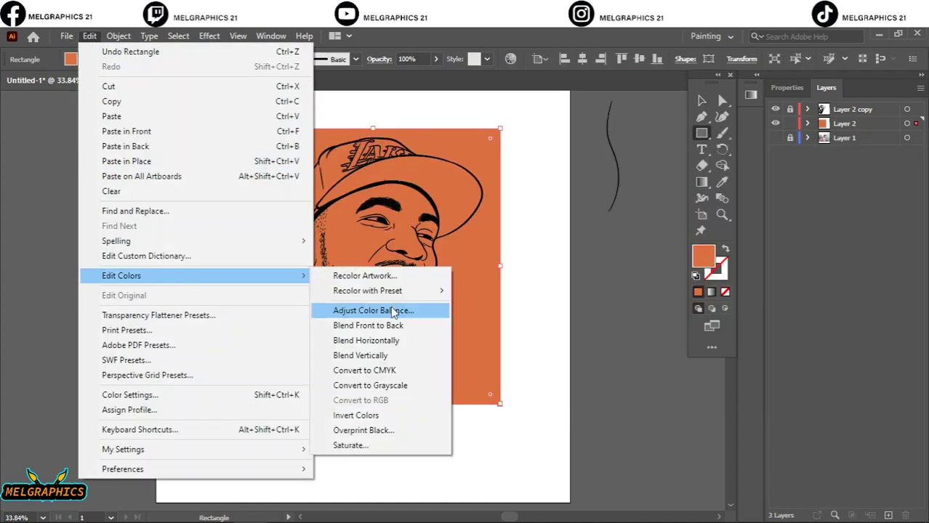
click(393, 311)
drag(610, 247, 613, 247)
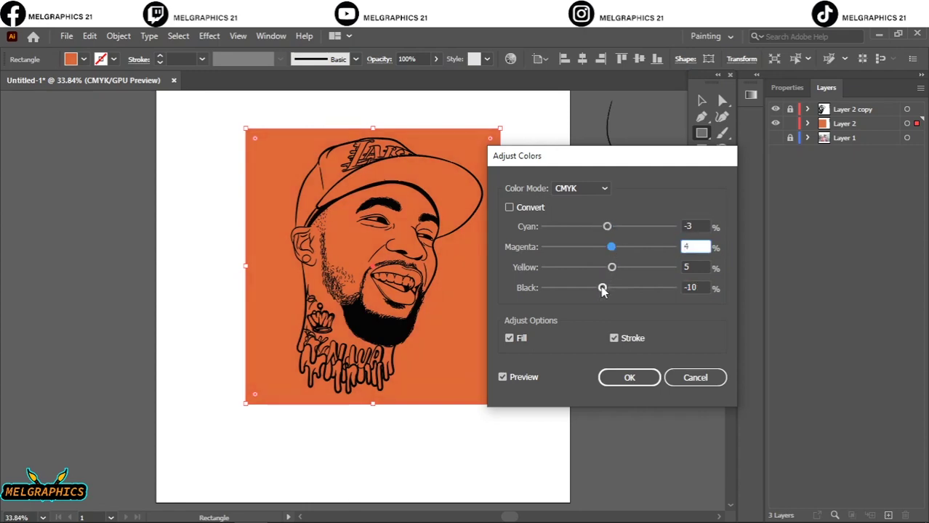
key(Return)
- Select the square with the line art and isolate the artwork group for editing
key(v)
key(ctrl+a)
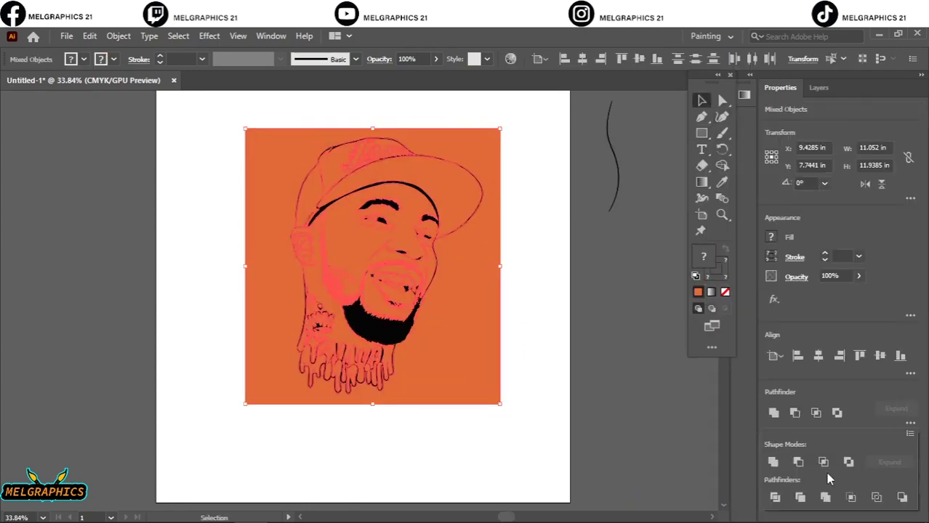
click(826, 497)
right_click(471, 262)
click(519, 167)
- Select the neck drip shapes and fill them green
scroll(458, 367, up, 5)
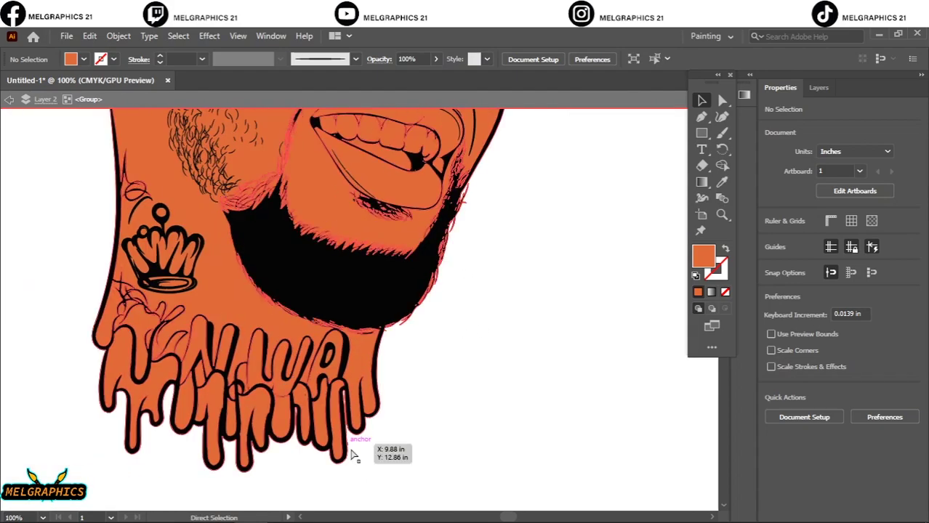
scroll(356, 439, up, 5)
click(373, 439)
key(a)
shift+click(480, 436)
drag(258, 457, 442, 316)
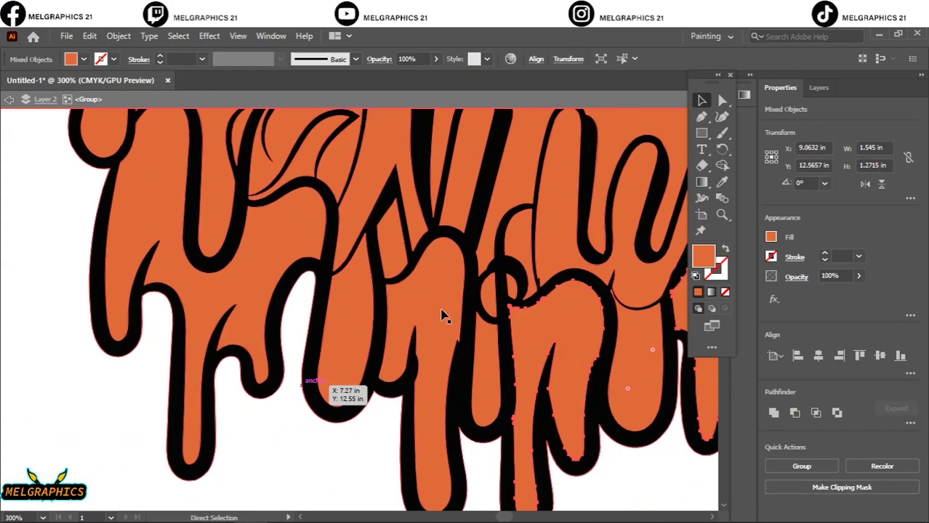
double_click(703, 254)
drag(655, 209, 631, 197)
key(Return)
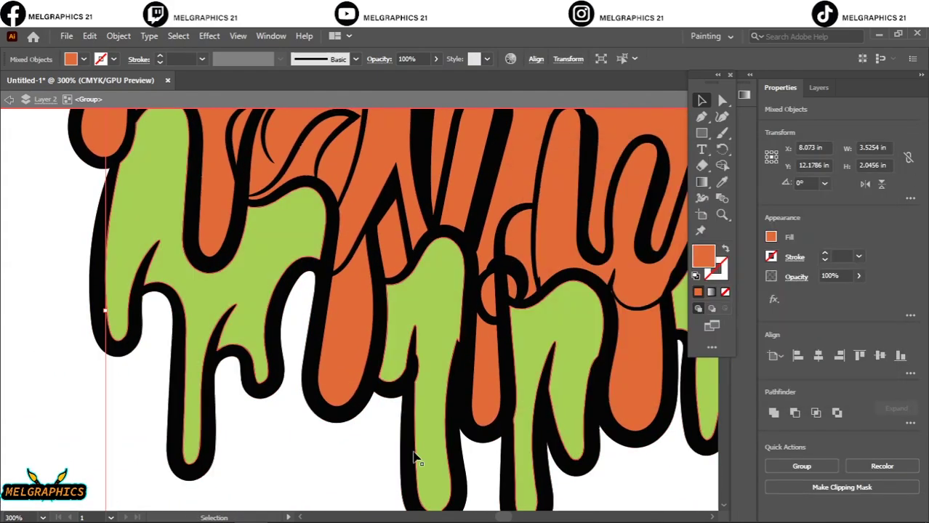
key(ctrl+shift+a)
key(ctrl+0)
- Fill the cap brim light blue and compare it against the reference photo layer
scroll(419, 377, up, 3)
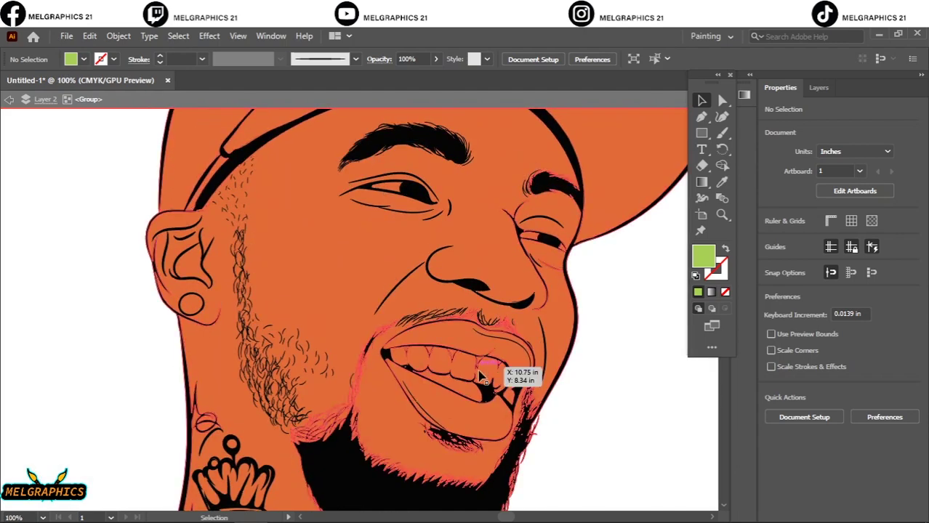
scroll(509, 349, up, 5)
key(F7)
scroll(881, 451, down, 5)
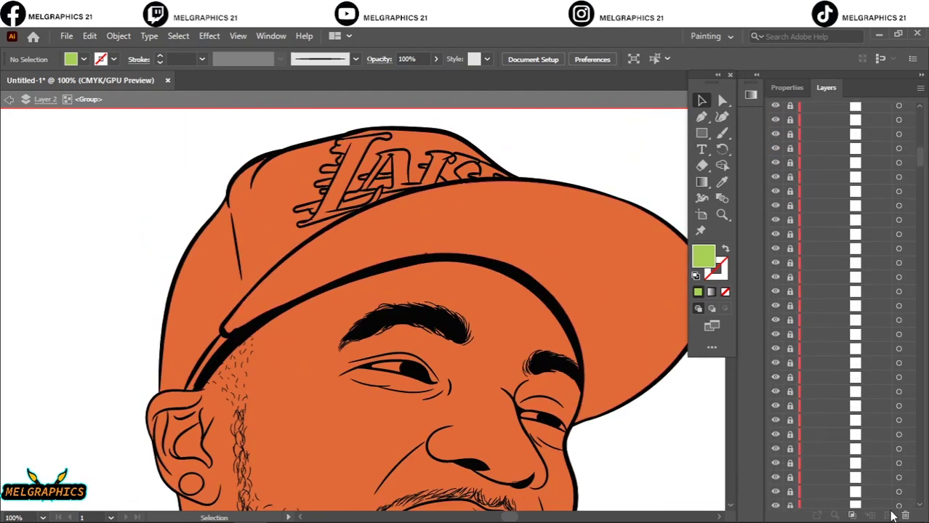
scroll(882, 451, down, 3)
scroll(881, 451, down, 3)
click(625, 216)
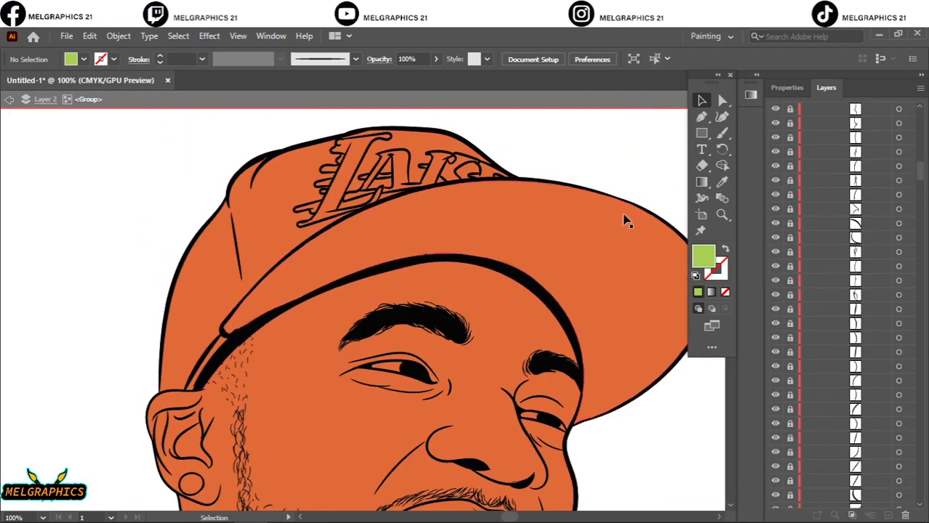
double_click(703, 254)
click(723, 280)
click(617, 204)
key(Return)
click(594, 103)
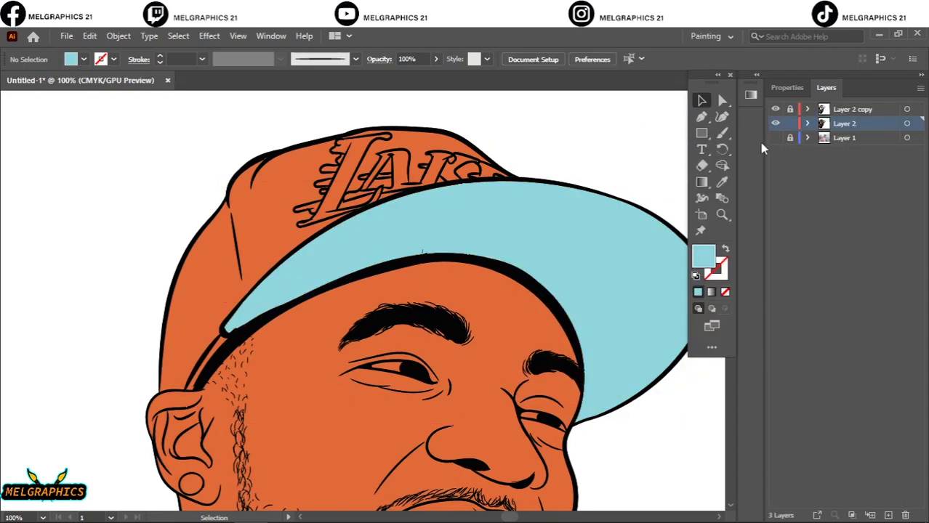
click(775, 137)
- Inside the artwork group, fill the cap crown light blue and the brim dark teal
double_click(260, 224)
click(259, 224)
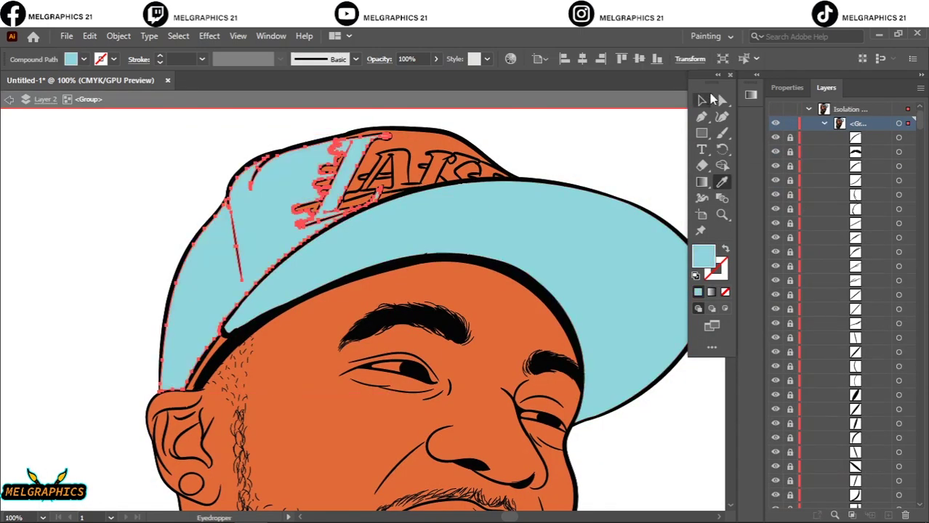
double_click(703, 254)
click(850, 194)
double_click(703, 254)
click(591, 292)
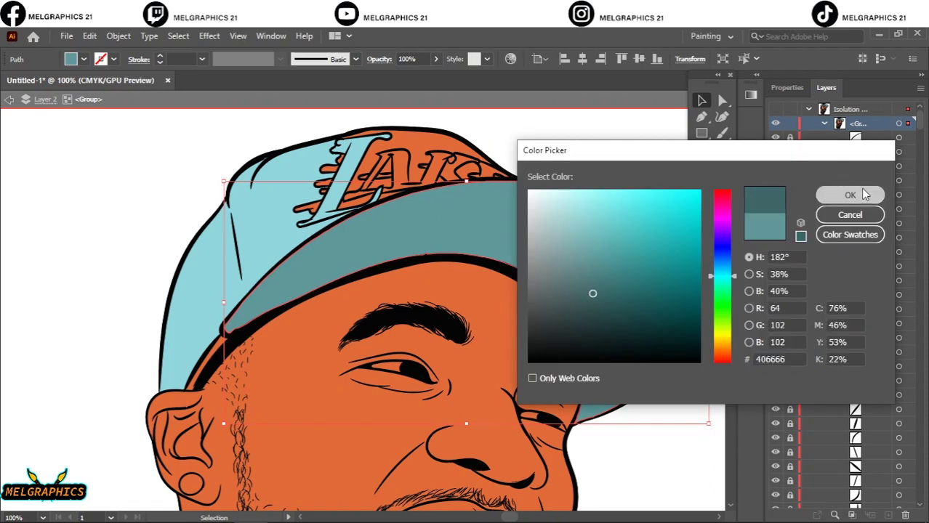
click(848, 191)
scroll(436, 291, up, 2)
- Sample the lettering orange and recolour the letter e and K stroke light blue
key(i)
click(195, 429)
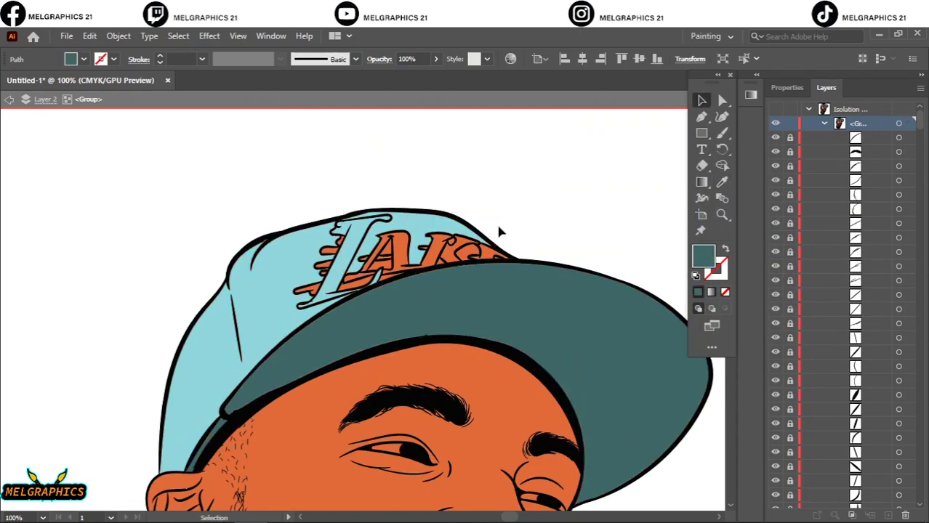
key(v)
scroll(444, 237, up, 4)
click(465, 284)
shift+click(419, 248)
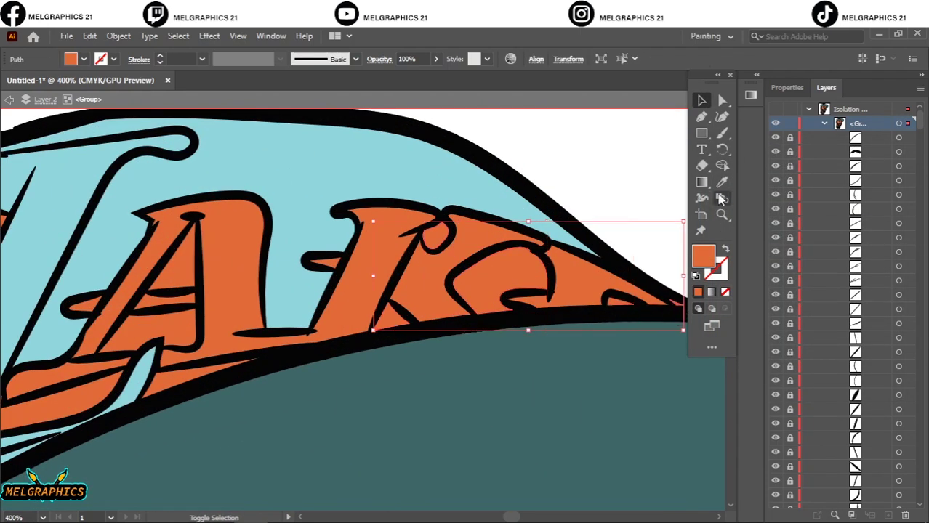
click(494, 280)
- Recolour the remaining A and K logo pieces dark teal and light blue
click(498, 265)
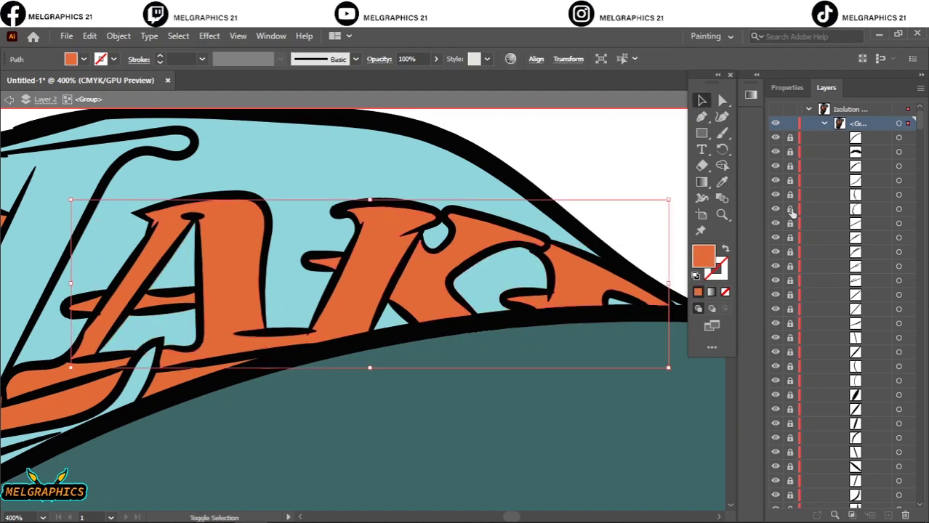
scroll(436, 291, left, 3)
click(175, 363)
shift+click(45, 425)
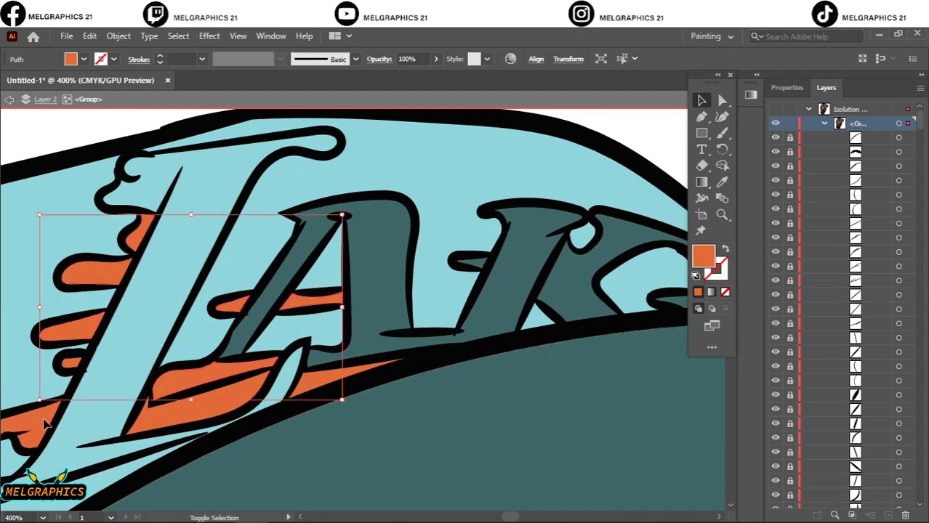
click(238, 395)
key(ctrl+0)
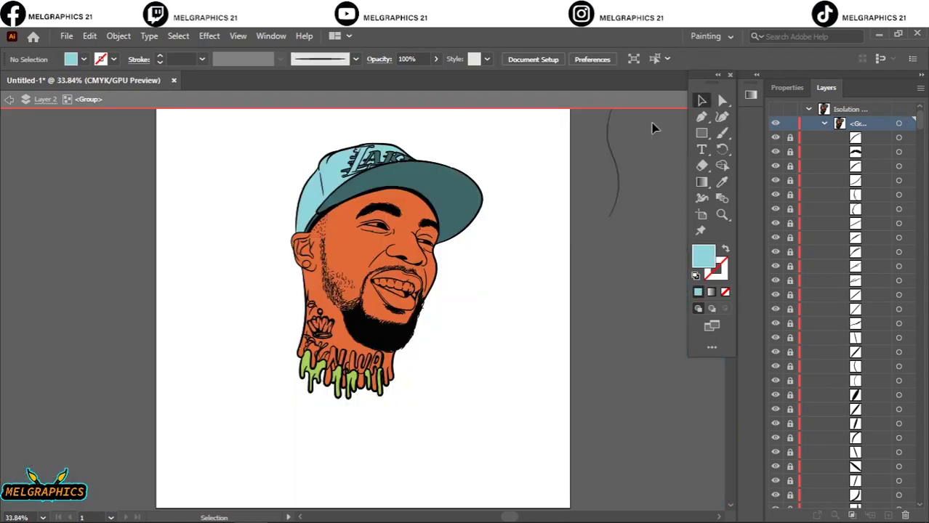
scroll(364, 174, up, 10)
- Sample the dark teal and pencil-draw solid shapes over the L's base, stem, top and curl
click(290, 304)
key(n)
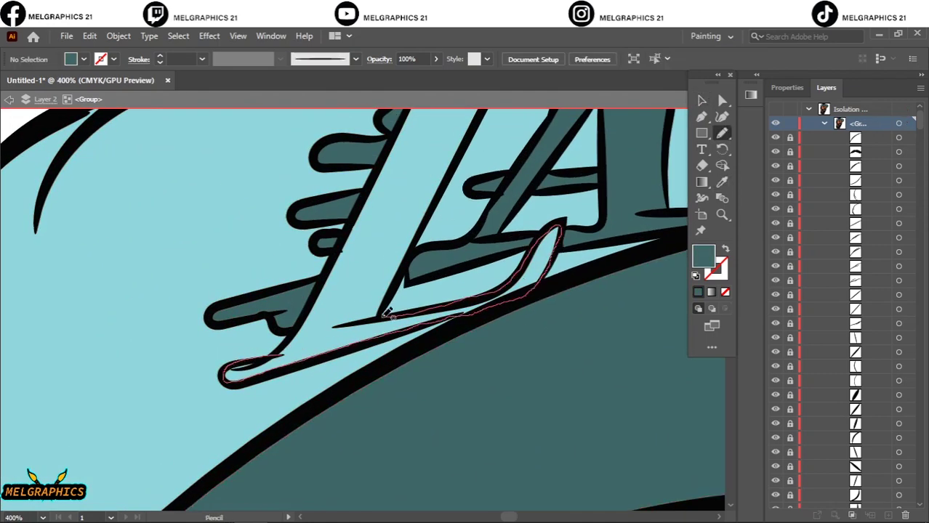
drag(282, 349, 284, 352)
scroll(298, 407, up, 2)
scroll(305, 436, up, 1)
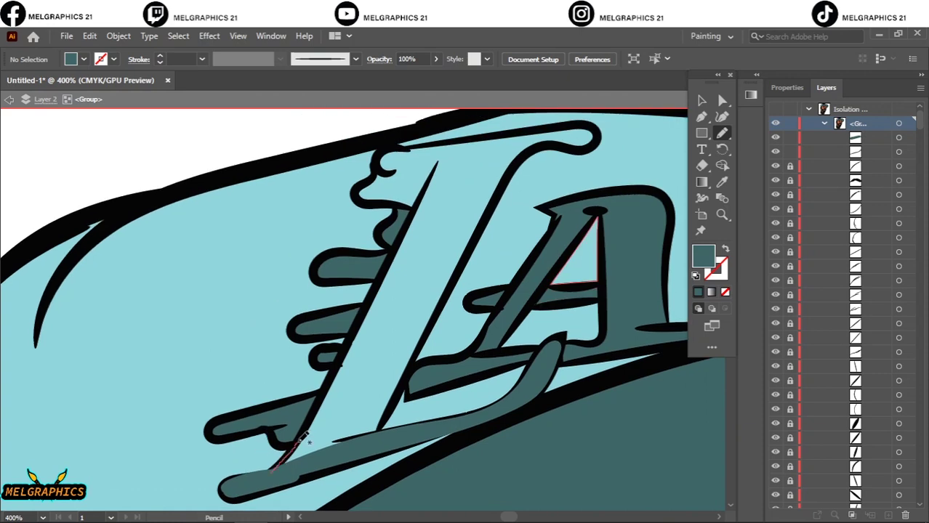
drag(436, 316, 381, 426)
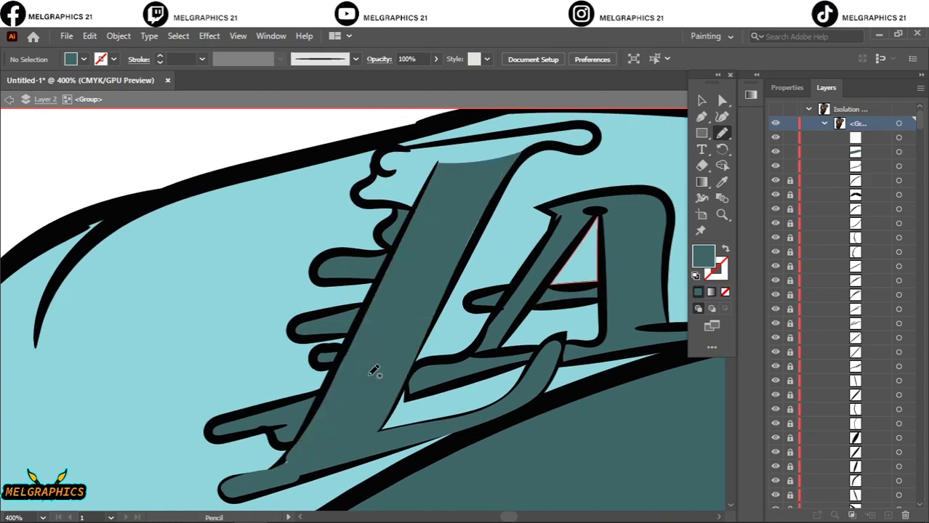
drag(498, 187, 509, 174)
scroll(501, 335, up, 3)
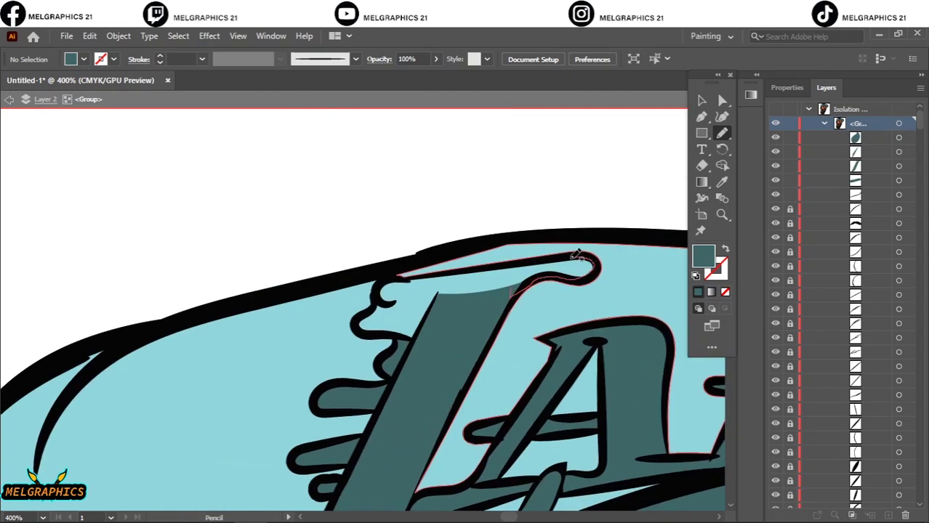
mouse_move(469, 301)
mouse_down()
mouse_move(421, 301)
mouse_move(420, 344)
mouse_up()
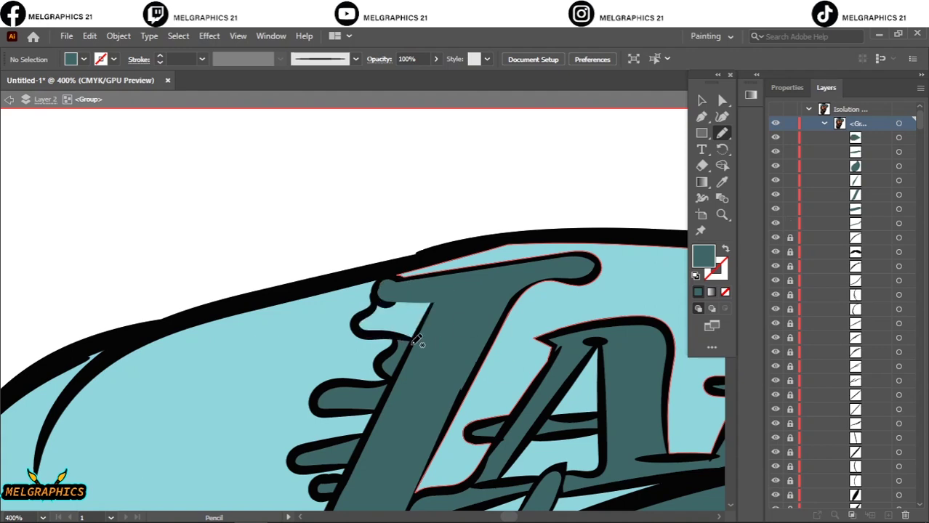
drag(416, 289, 418, 291)
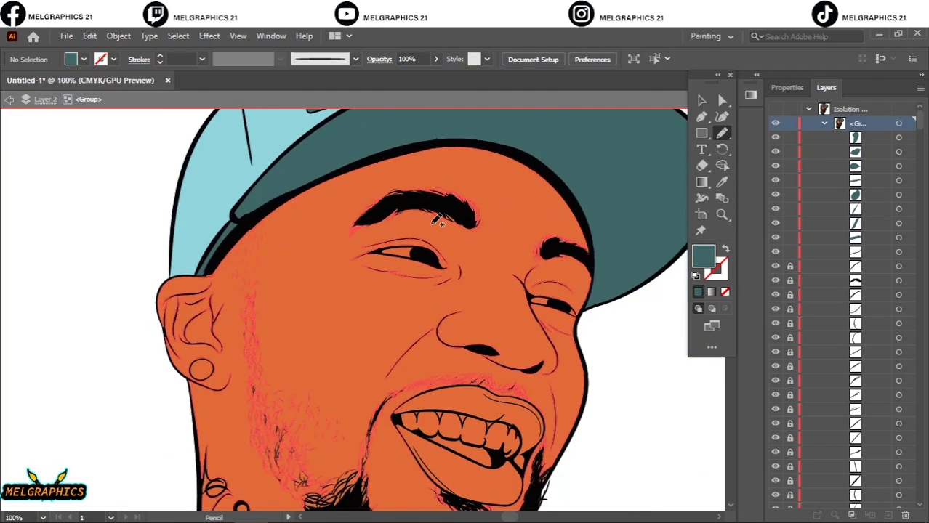
- Fill the earring grey and the teeth off-white from the swatches
click(451, 340)
click(84, 59)
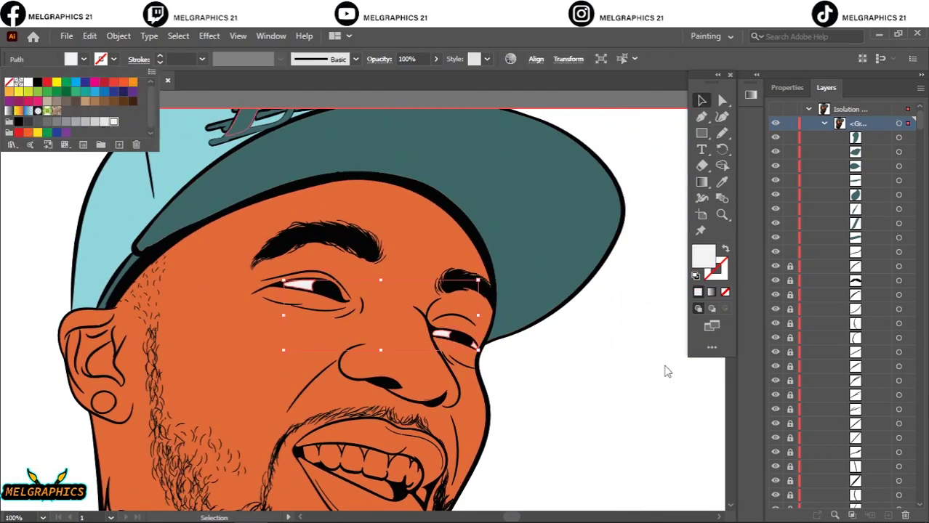
scroll(363, 291, down, 5)
click(104, 271)
click(84, 59)
click(84, 122)
scroll(363, 290, down, 3)
click(426, 298)
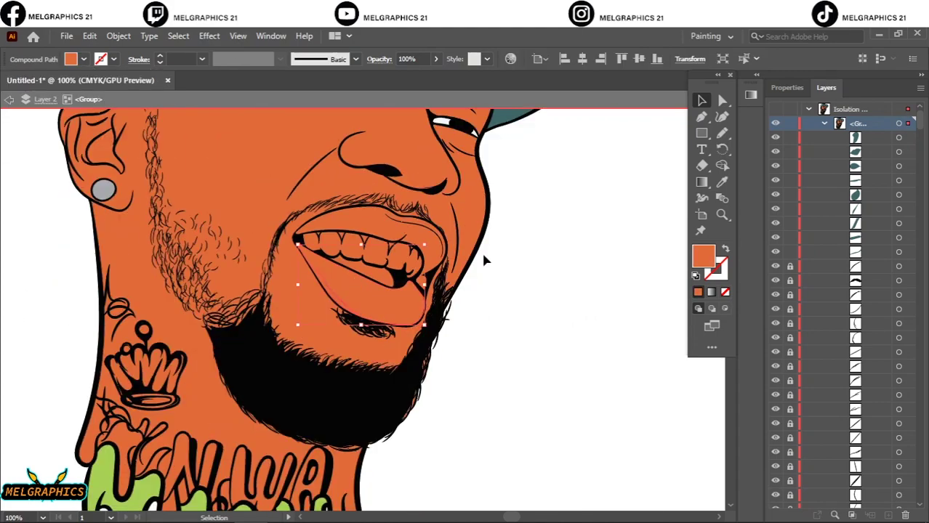
click(83, 59)
click(14, 95)
key(ctrl+0)
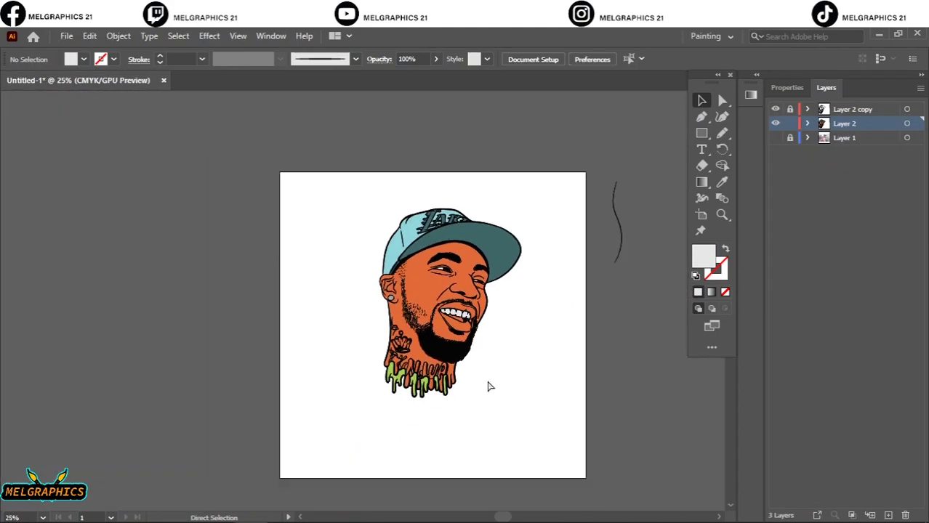
- Isolate the mouth group and fill the gum shape red
scroll(490, 387, up, 1)
scroll(398, 421, up, 4)
scroll(412, 276, up, 2)
click(507, 260)
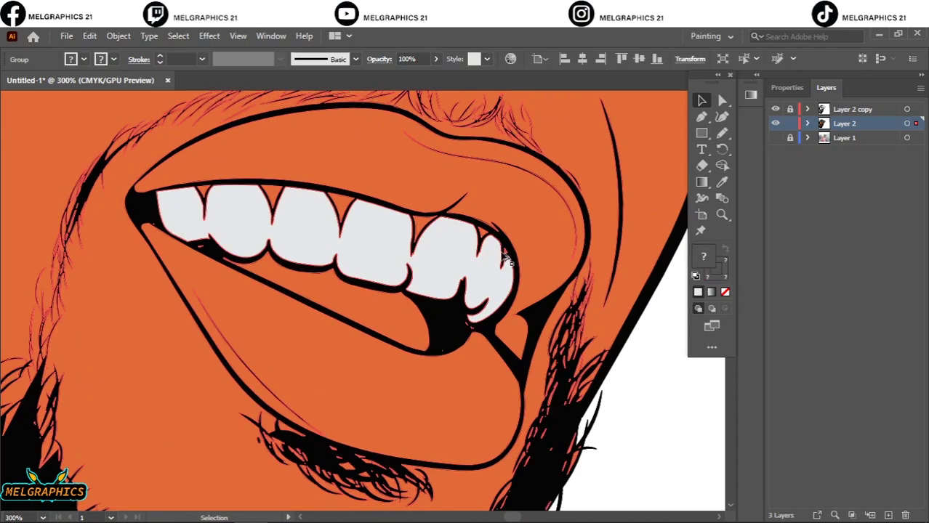
double_click(507, 260)
scroll(513, 254, up, 3)
click(502, 251)
scroll(265, 245, up, 2)
scroll(266, 245, left, 1)
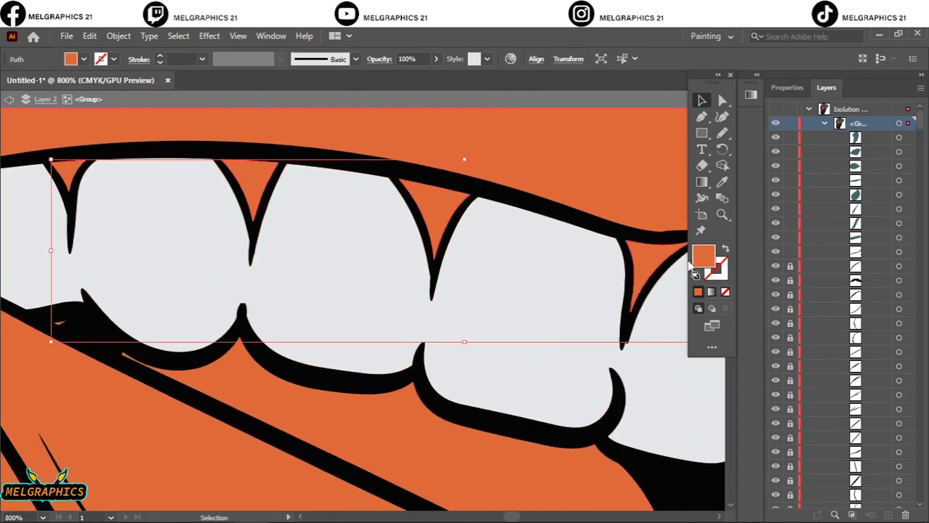
double_click(703, 254)
click(658, 218)
click(850, 195)
scroll(364, 291, down, 2)
- Give the mouth interior a dark fill colour
click(290, 407)
double_click(703, 254)
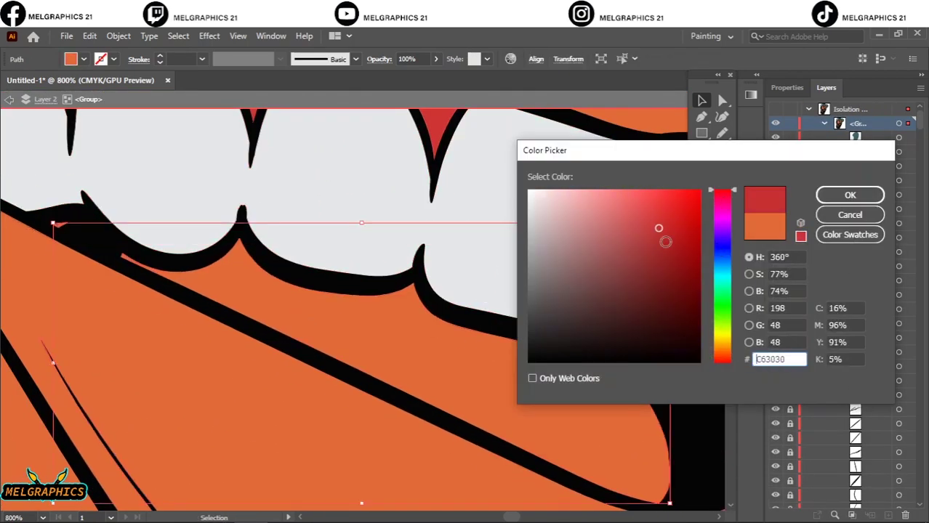
drag(665, 242, 649, 331)
click(850, 195)
scroll(363, 291, down, 4)
scroll(472, 385, up, 3)
click(472, 386)
double_click(703, 254)
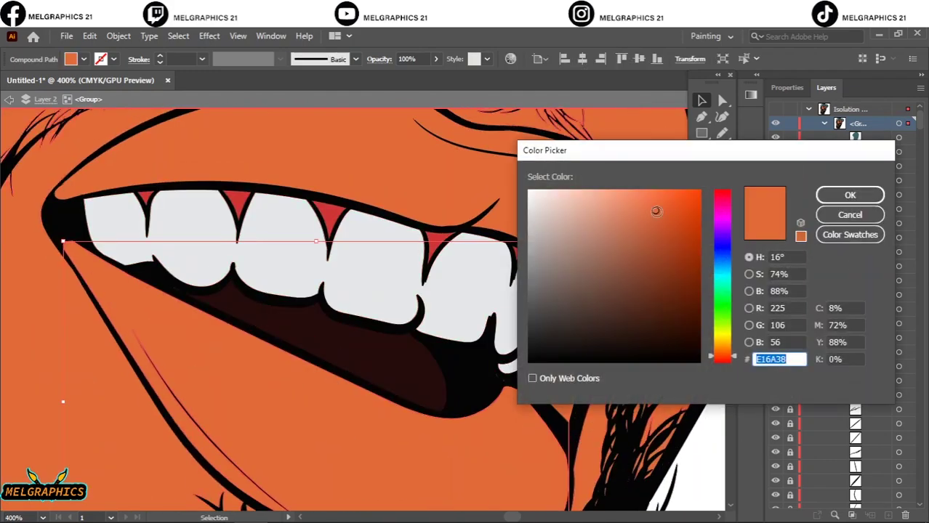
click(850, 195)
- Use Adjust Color Balance to add magenta and cyan and darken the lower lip
click(90, 35)
click(380, 309)
drag(609, 247, 615, 249)
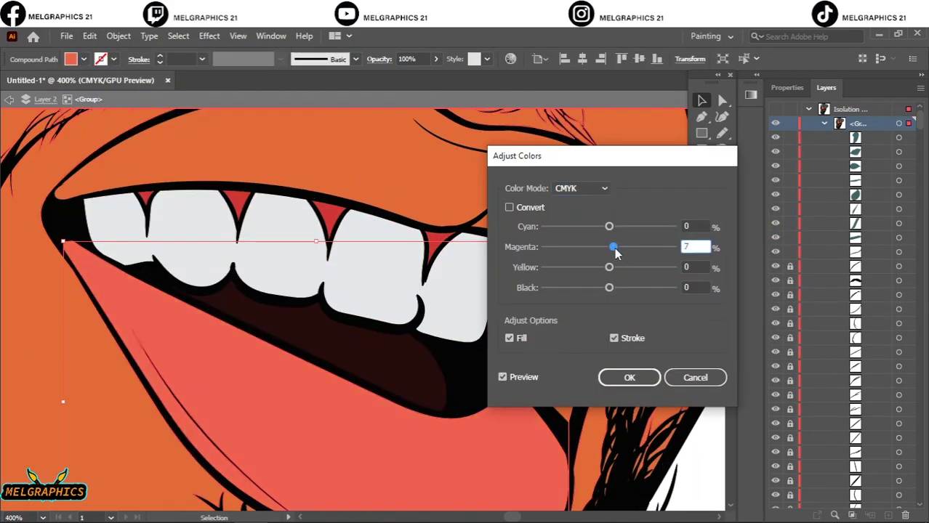
drag(609, 289, 613, 289)
drag(609, 227, 615, 227)
click(630, 377)
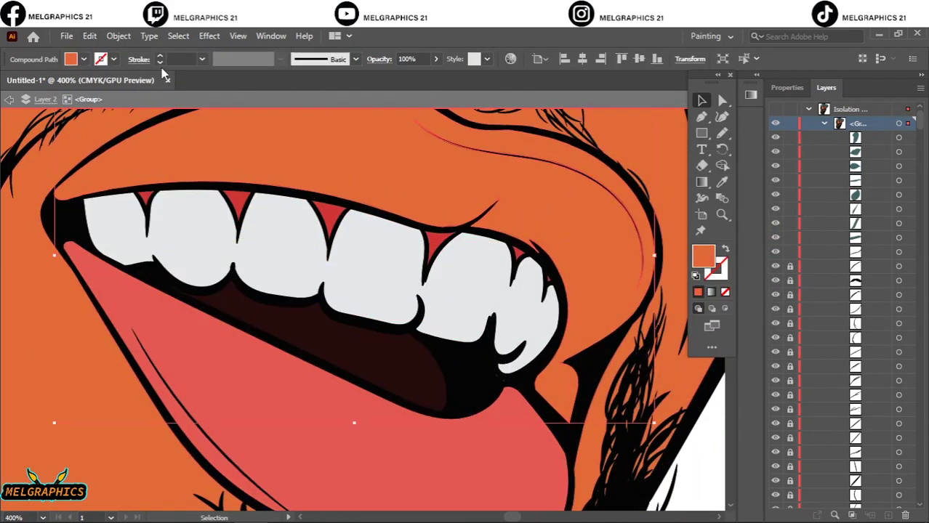
- Raise Magenta in Adjust Color Balance to redden the upper lip
double_click(703, 255)
click(850, 194)
click(89, 36)
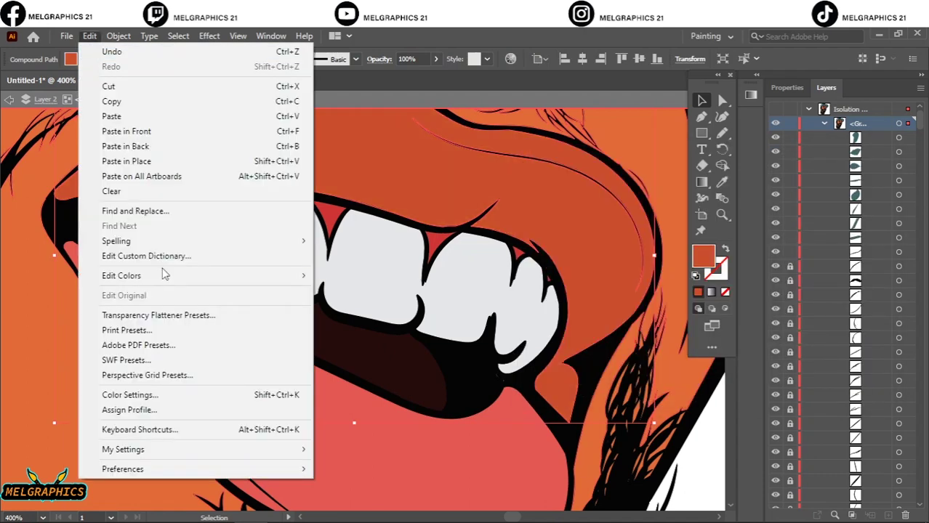
click(379, 309)
drag(609, 247, 614, 247)
click(609, 268)
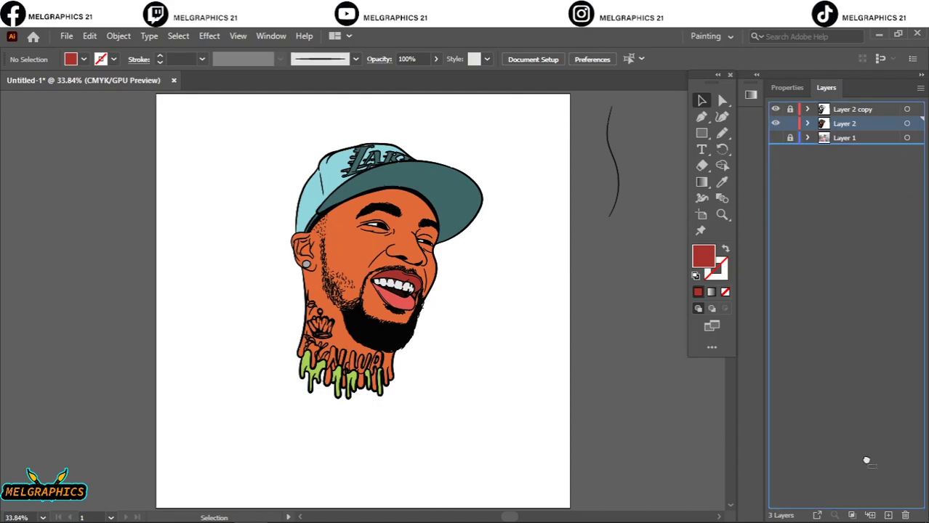
- Duplicate the artwork layer and make the neck lettering dark red using the eyedropper
drag(843, 124, 888, 515)
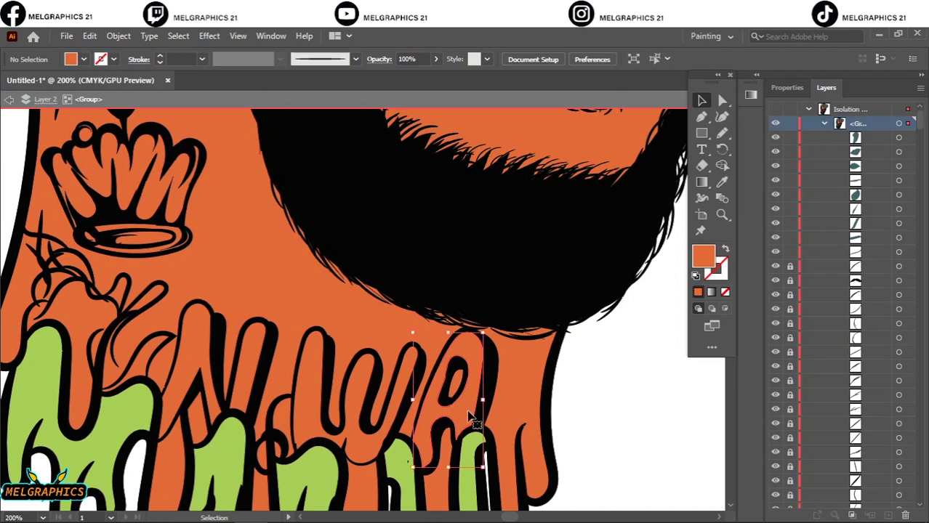
double_click(703, 256)
click(649, 280)
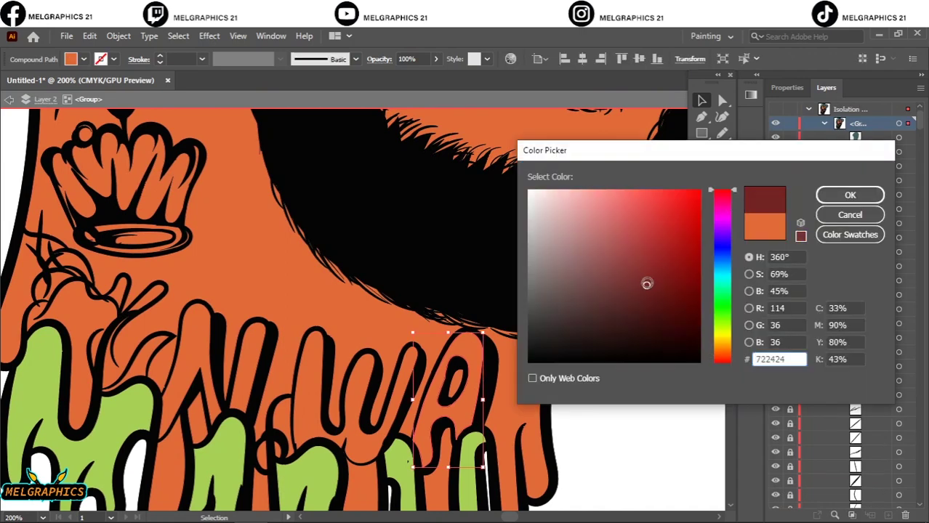
click(853, 193)
click(276, 418)
key(i)
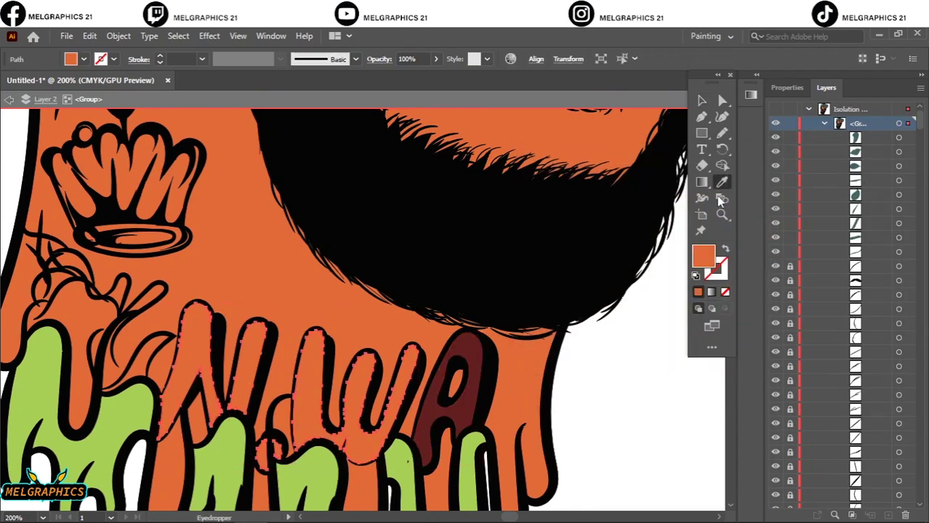
click(452, 378)
key(Escape)
key(ctrl+0)
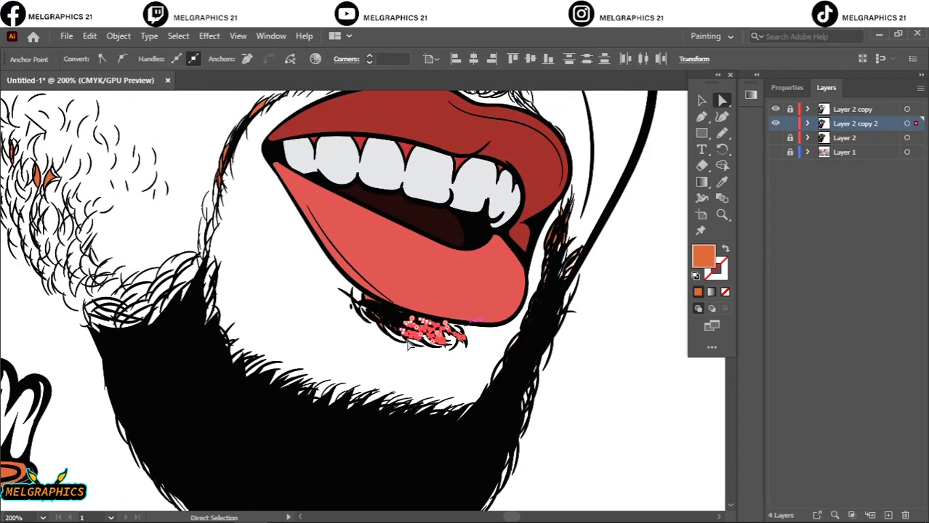
- Zoom in and clean up the stray orange hair shape below the lip
key(ctrl+equal)
key(ctrl+equal)
key(ctrl+equal)
click(521, 315)
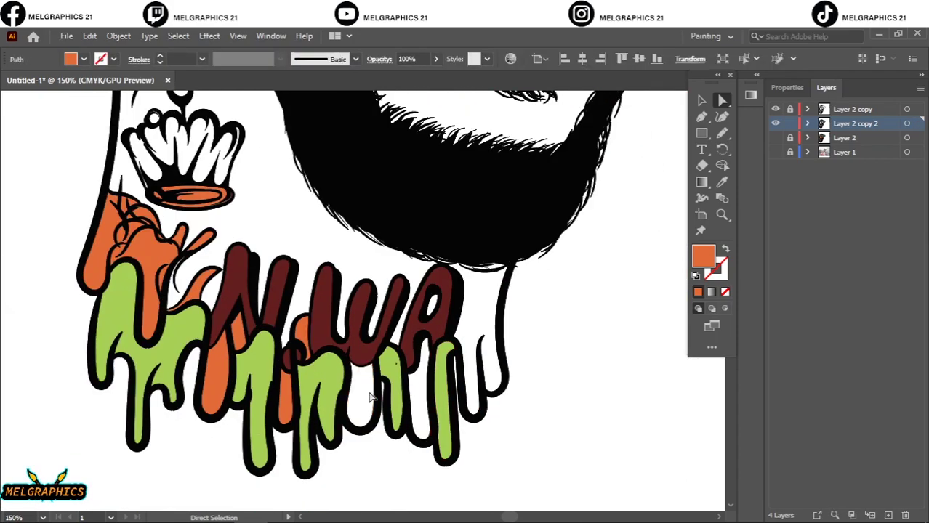
click(370, 397)
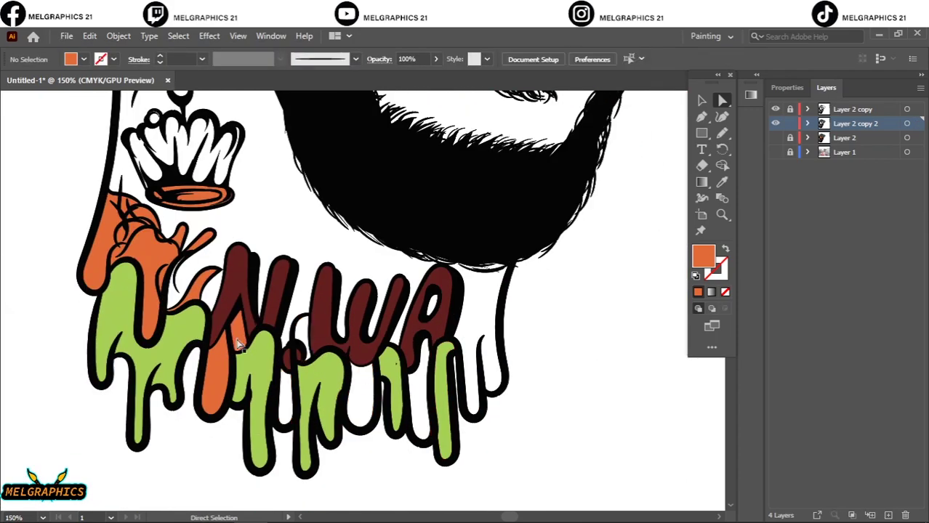
scroll(290, 349, up, 3)
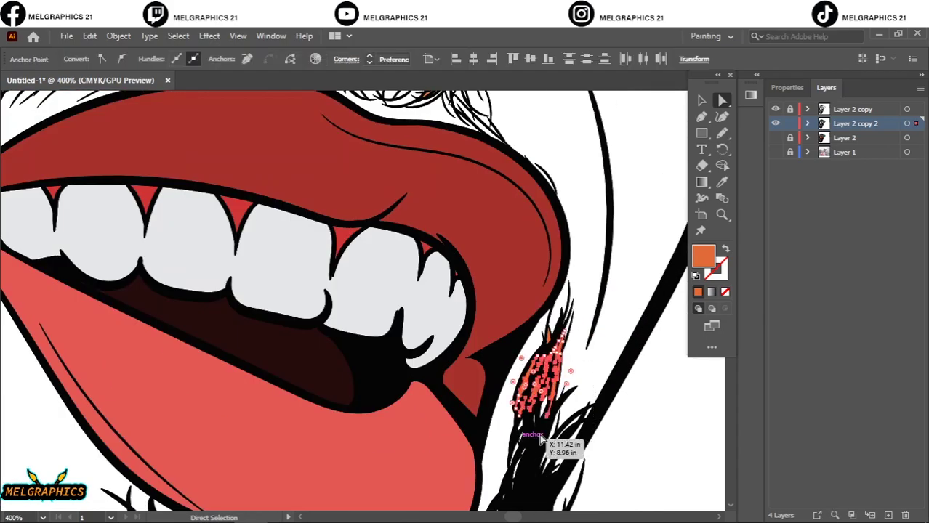
scroll(304, 388, up, 5)
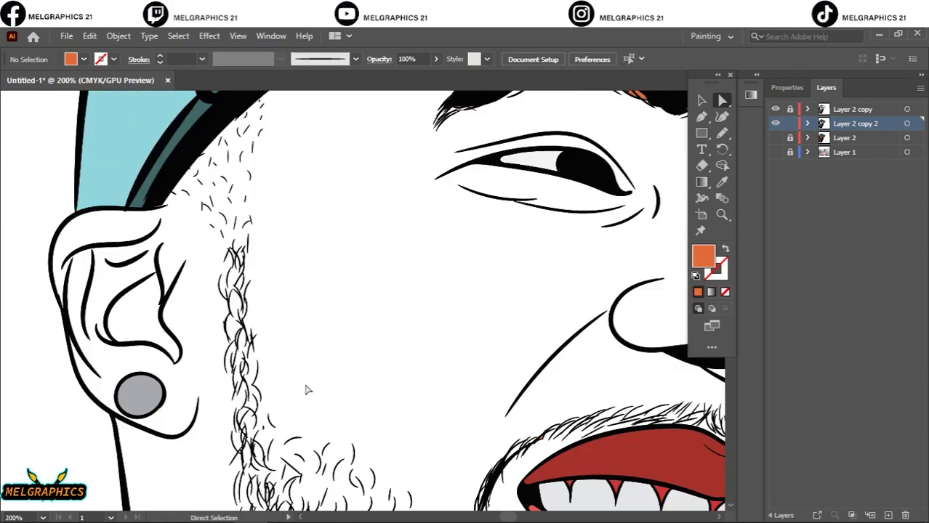
scroll(332, 335, up, 5)
scroll(178, 276, up, 2)
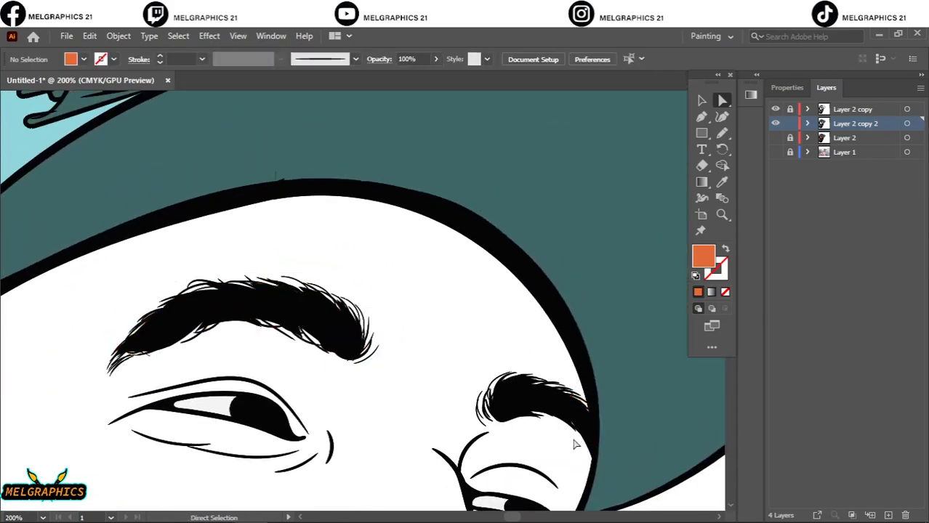
key(ctrl+0)
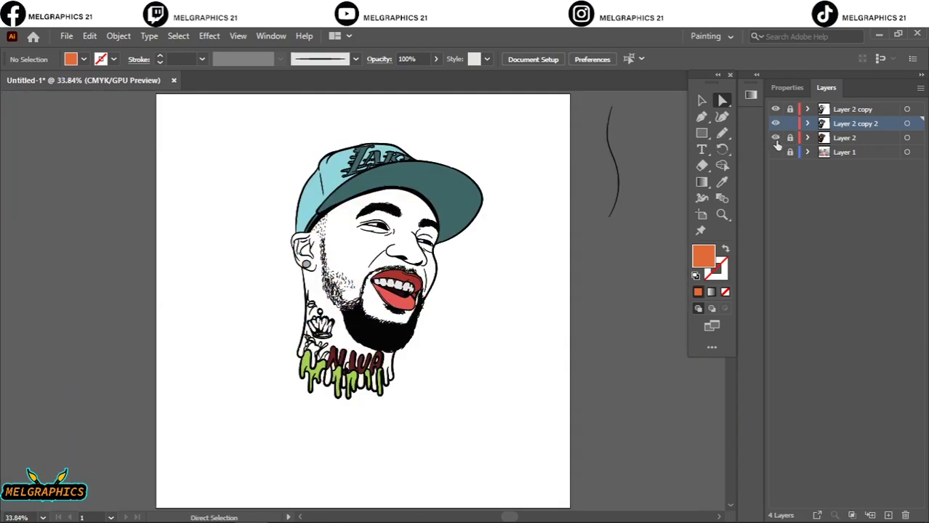
- Create Layer 5, show the reference photo, and set a dark red fill
click(847, 138)
key(ctrl+l)
click(775, 167)
key(ctrl+1)
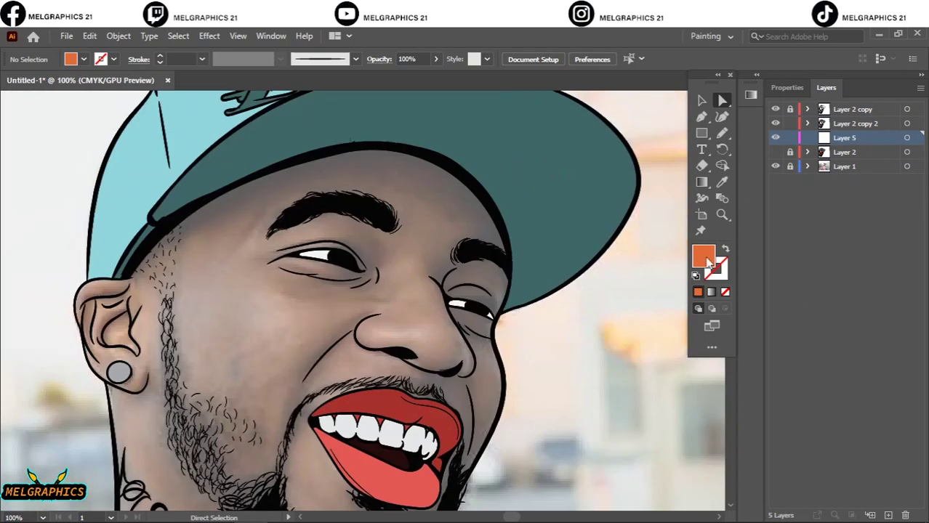
double_click(703, 255)
key(Return)
- Draw red Pencil crescents inside and along the lower nostril
click(722, 133)
key(ctrl+plus)
key(ctrl+plus)
key(ctrl+plus)
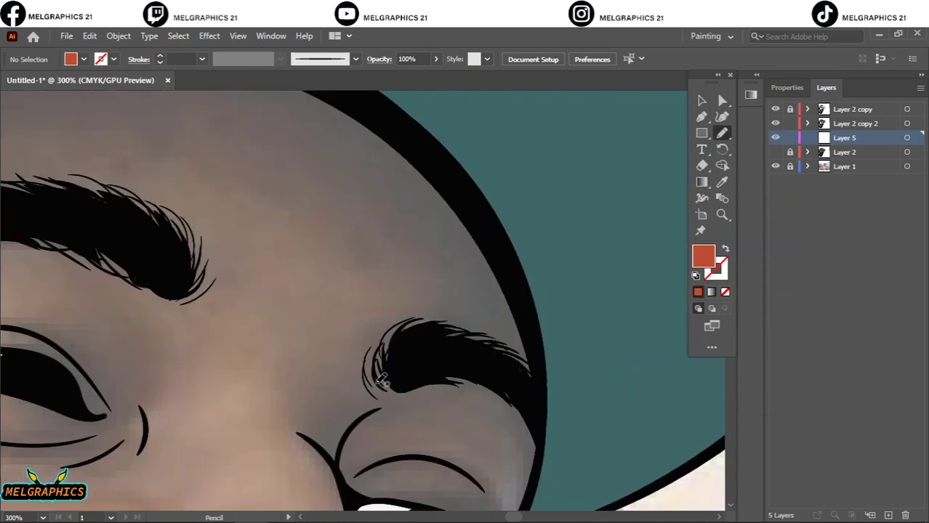
scroll(85, 253, down, 2)
drag(161, 244, 166, 249)
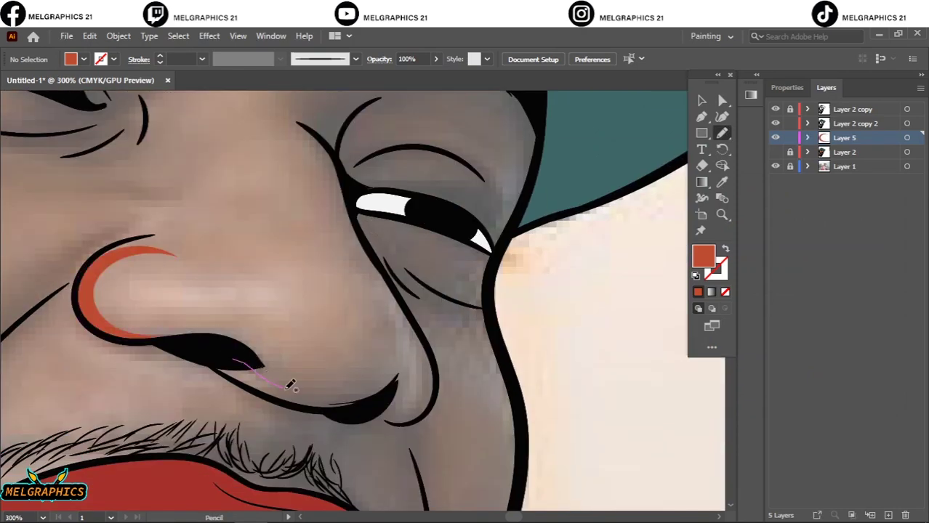
drag(302, 375, 370, 389)
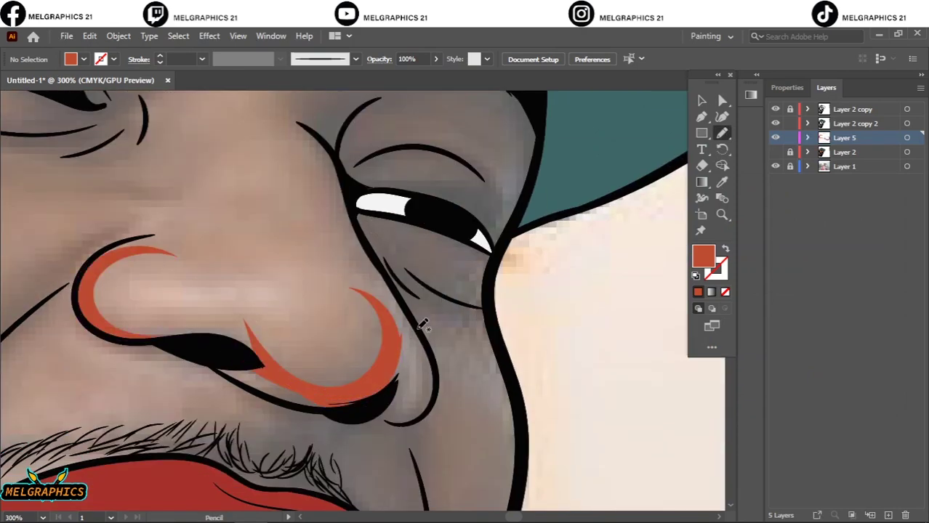
drag(294, 482, 292, 484)
- Add more small red Pencil shadow shapes around the nose
scroll(455, 240, down, 5)
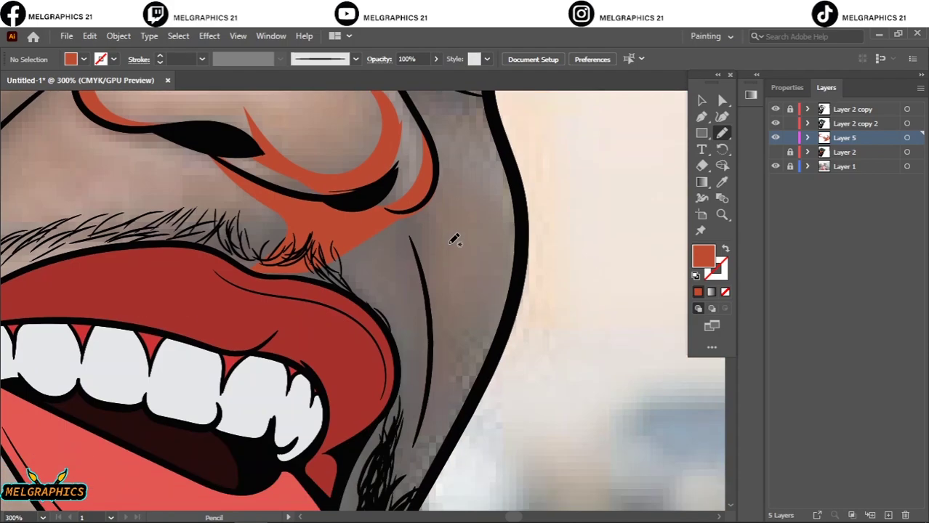
drag(444, 230, 443, 231)
scroll(436, 240, down, 4)
drag(324, 476, 378, 231)
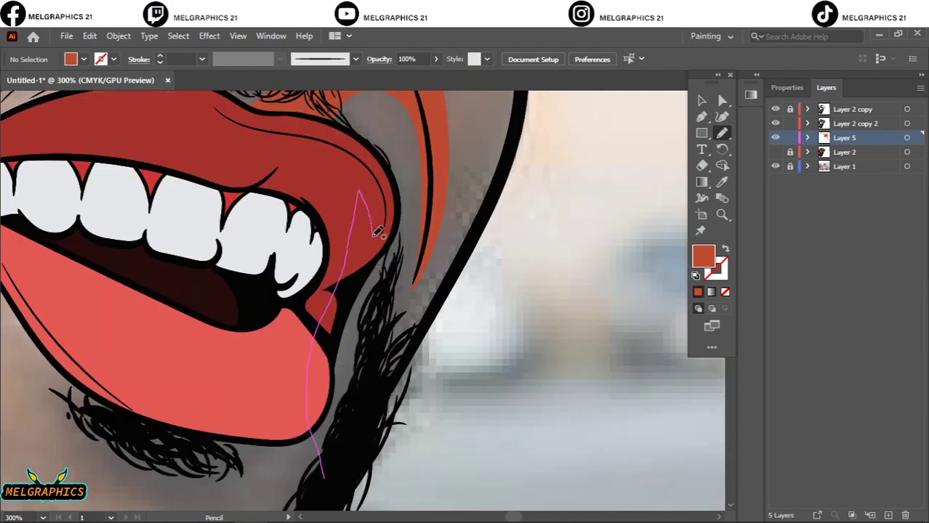
drag(413, 329, 414, 331)
scroll(491, 385, up, 4)
- Draw a large red shadow shape from beside the mouth down the jaw
drag(411, 212, 411, 213)
drag(317, 462, 339, 409)
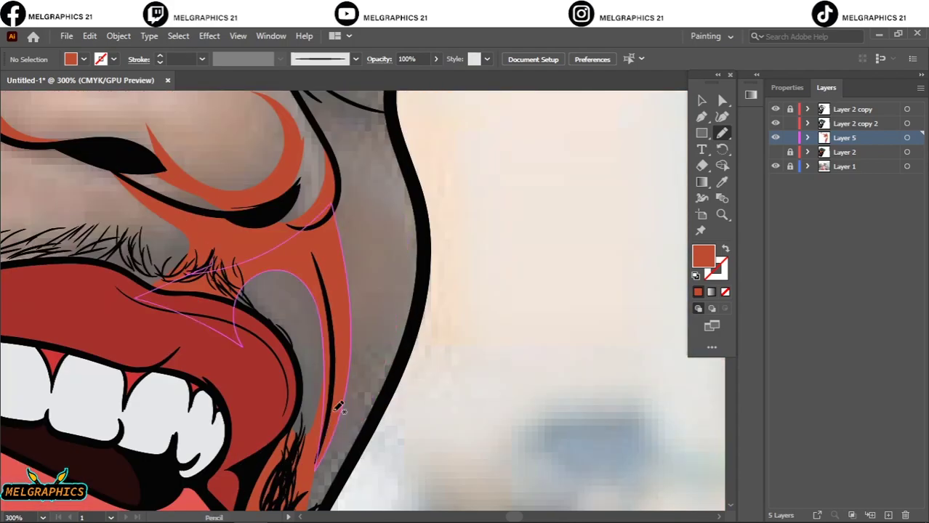
drag(364, 440, 362, 442)
key(ctrl+minus)
key(ctrl+0)
- Hide the photo, select all Layer 5 shapes, and open Adjust Color Balance
click(774, 166)
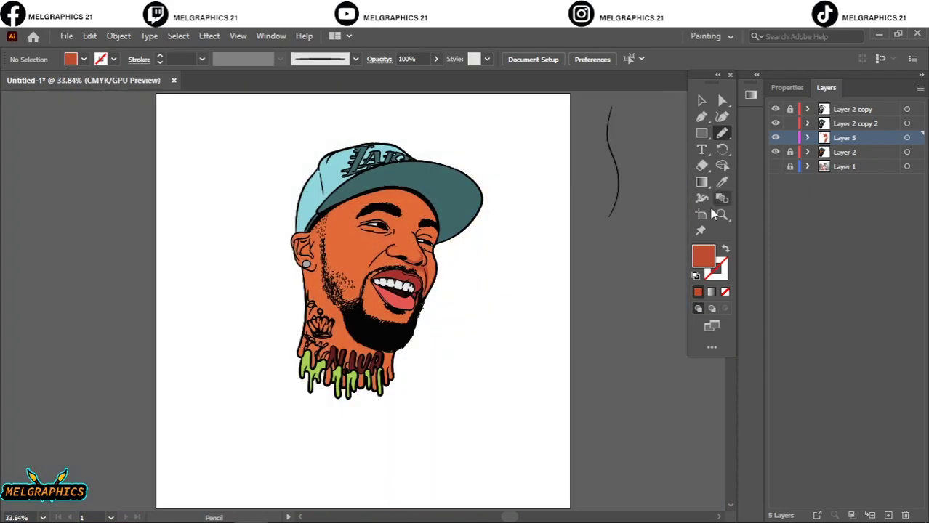
key(ctrl+plus)
key(ctrl+plus)
key(ctrl+plus)
click(907, 138)
click(90, 36)
click(384, 308)
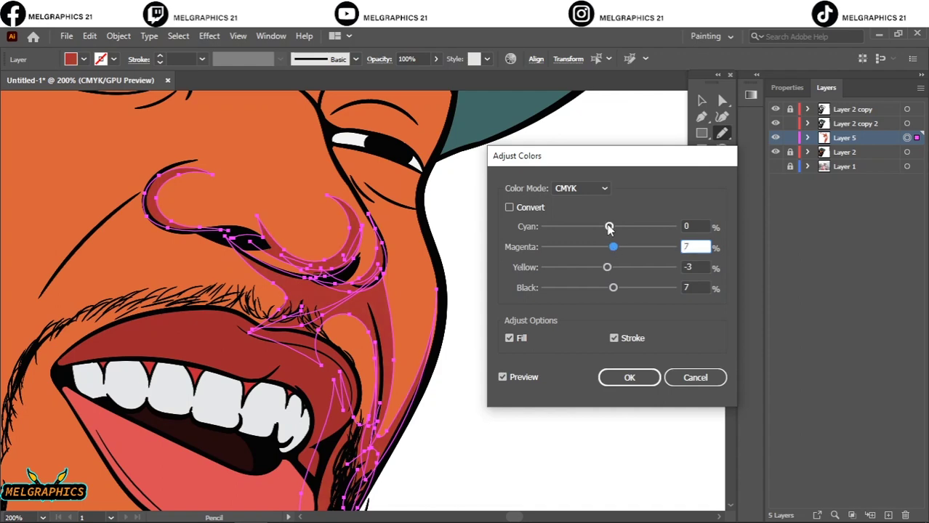
- Apply the colour balance change and clear the selection
key(Return)
key(v)
click(552, 253)
key(ctrl+0)
key(ctrl+1)
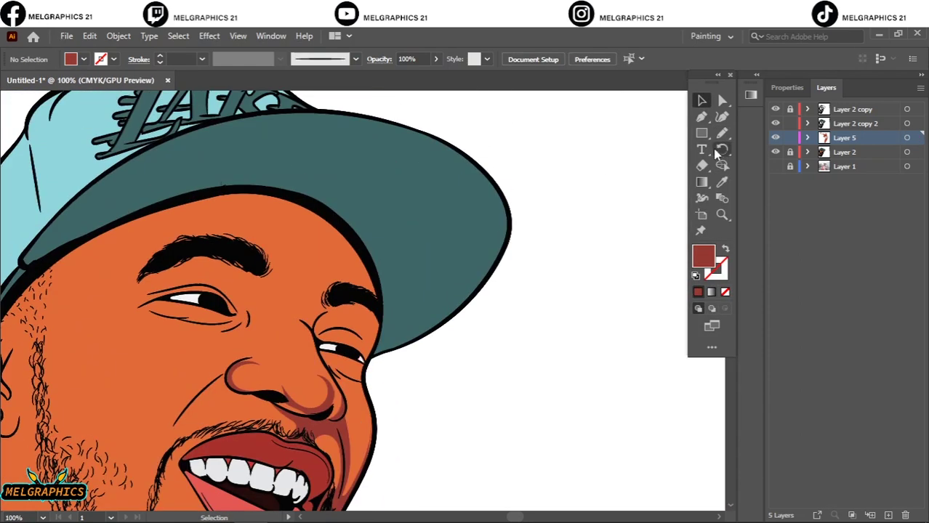
- Draw three red Pencil shadows under and around the eye
click(722, 133)
click(775, 166)
key(ctrl+plus)
drag(353, 371, 333, 374)
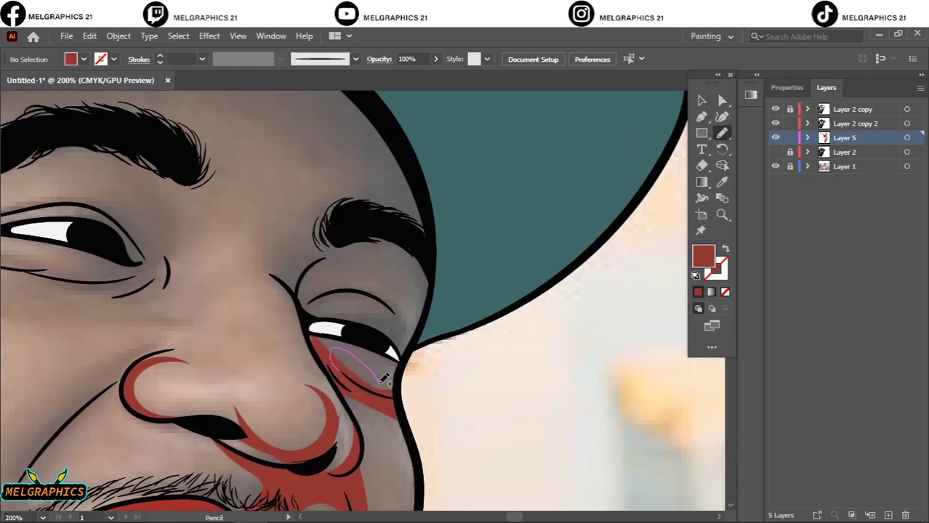
drag(385, 345, 389, 311)
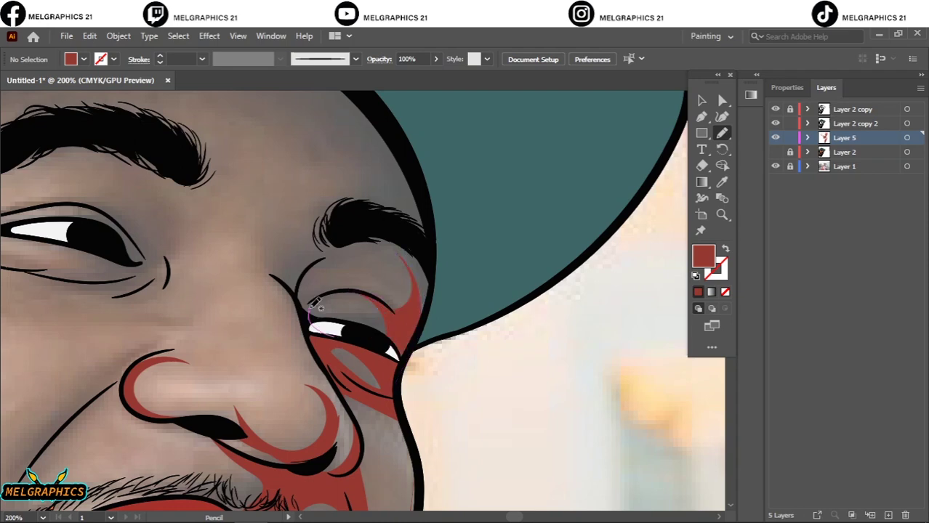
drag(333, 328, 320, 332)
key(ctrl+0)
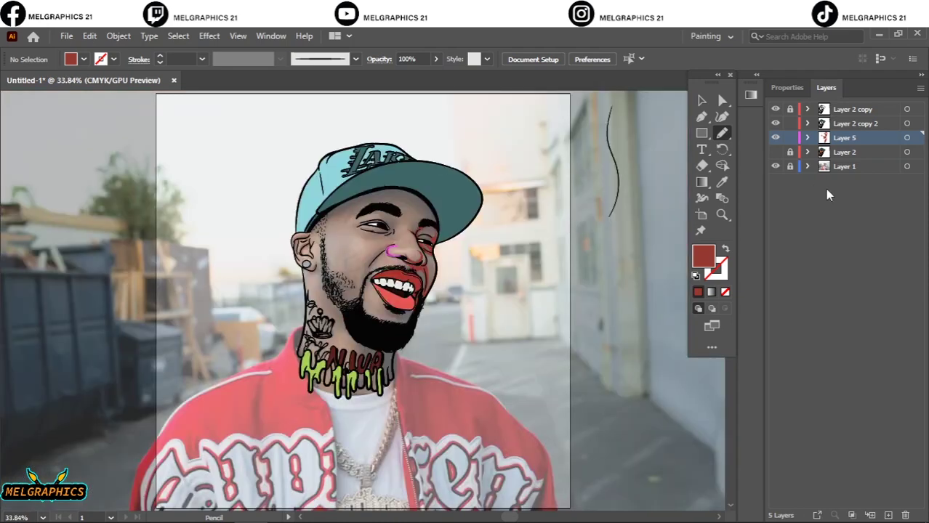
- Hide the orange skin layer and draw a red shadow shape inside the beard
click(775, 166)
click(775, 152)
scroll(434, 225, up, 5)
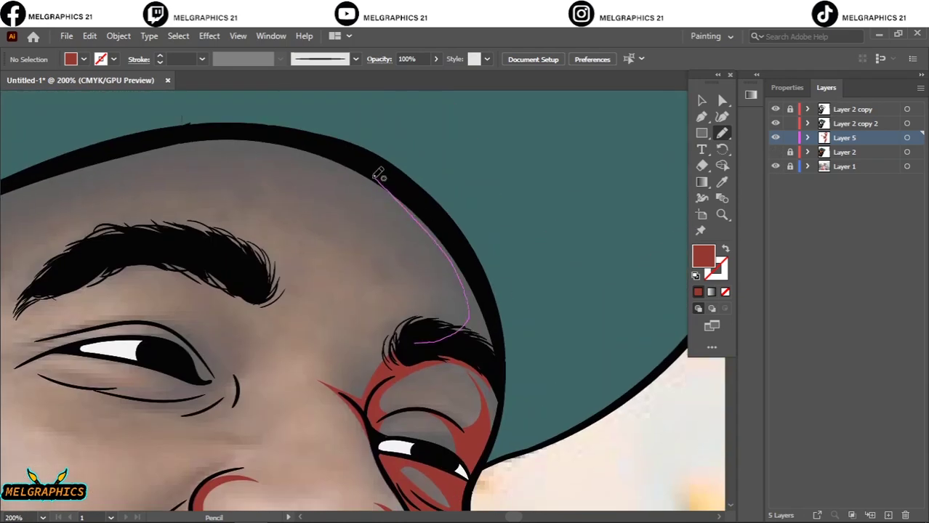
key(ctrl+0)
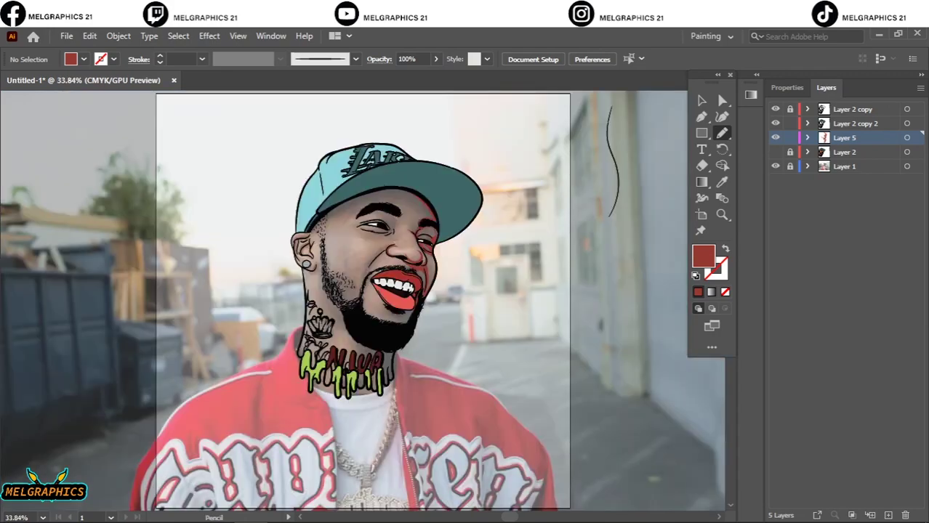
click(775, 167)
scroll(479, 337, up, 5)
scroll(476, 338, up, 1)
drag(442, 439, 464, 379)
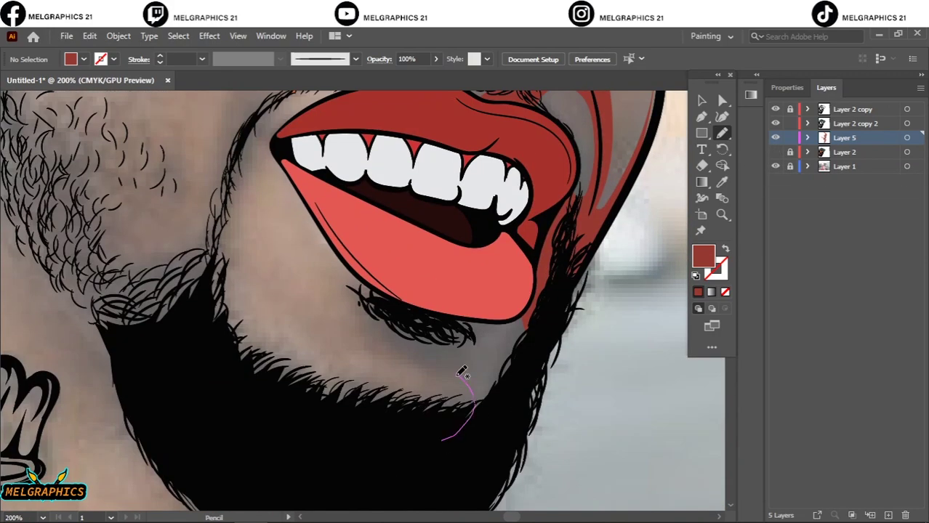
drag(428, 289, 518, 314)
- Draw a red shadow band along the cap edge and a shape under the beard onto the neck
scroll(197, 308, down, 5)
scroll(197, 308, up, 2)
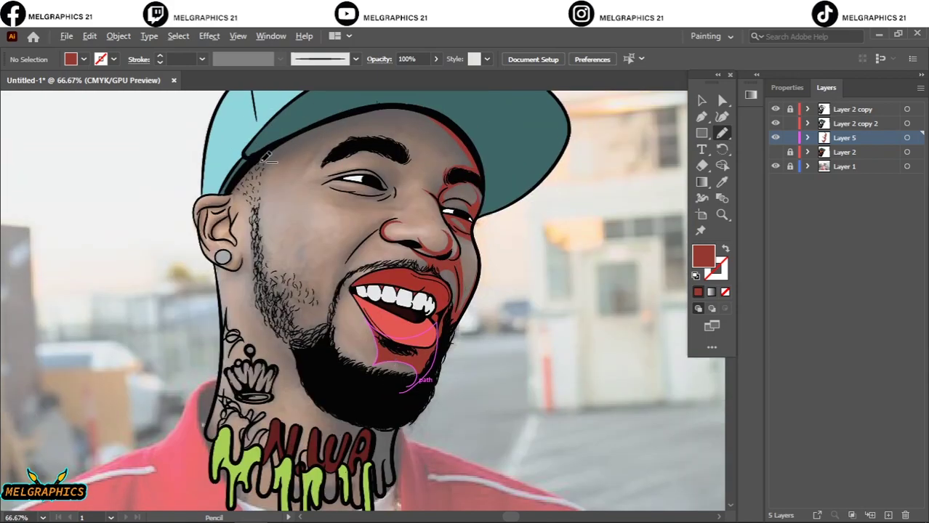
scroll(197, 308, up, 3)
mouse_move(602, 195)
mouse_down()
mouse_move(610, 205)
mouse_move(571, 189)
mouse_up()
scroll(436, 306, down, 3)
scroll(437, 305, down, 1)
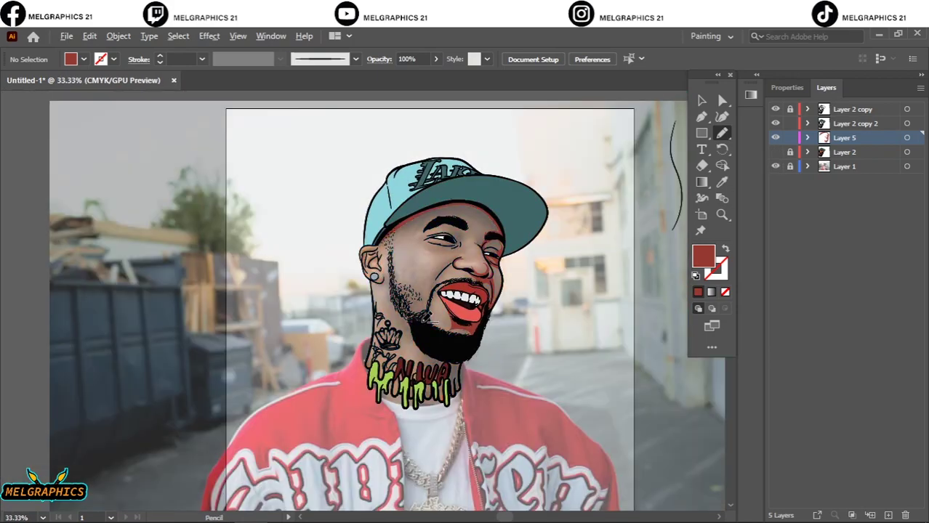
scroll(428, 318, up, 4)
drag(483, 378, 502, 349)
scroll(381, 270, down, 3)
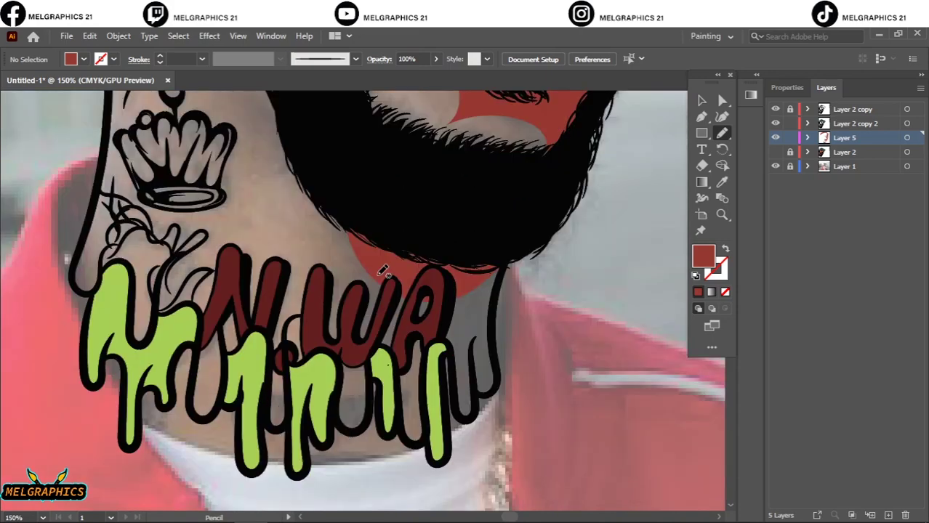
drag(471, 311, 494, 291)
scroll(472, 305, down, 4)
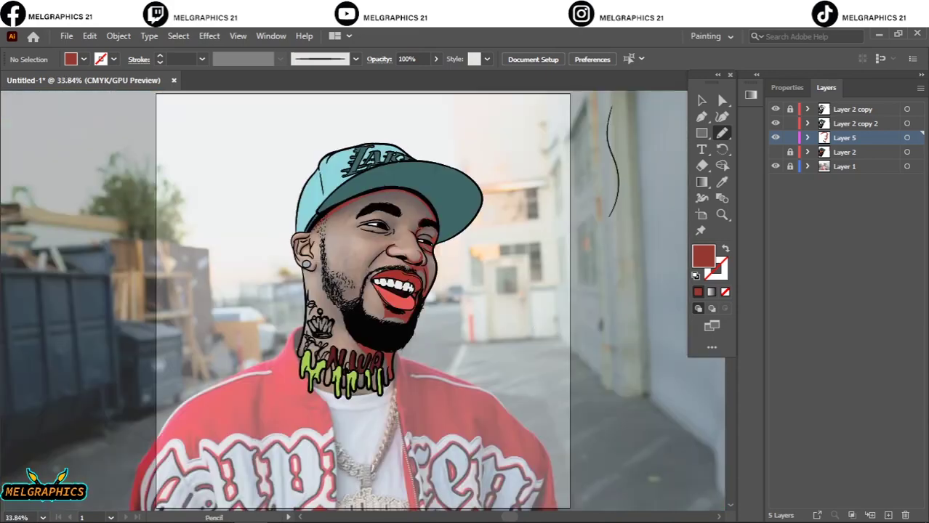
- Draw red shadows at the mouth corner and along the jawline above the beard
click(775, 167)
click(774, 152)
scroll(396, 291, up, 5)
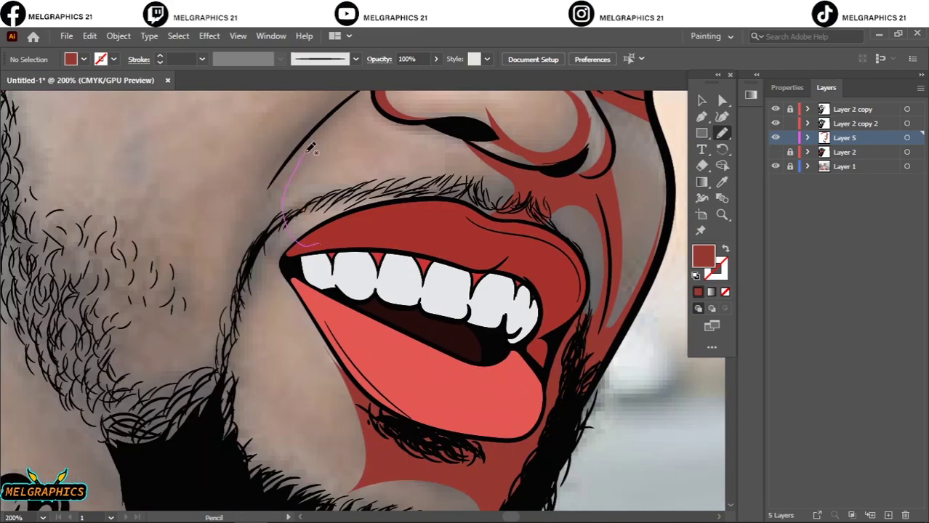
drag(325, 245, 320, 251)
scroll(325, 244, down, 5)
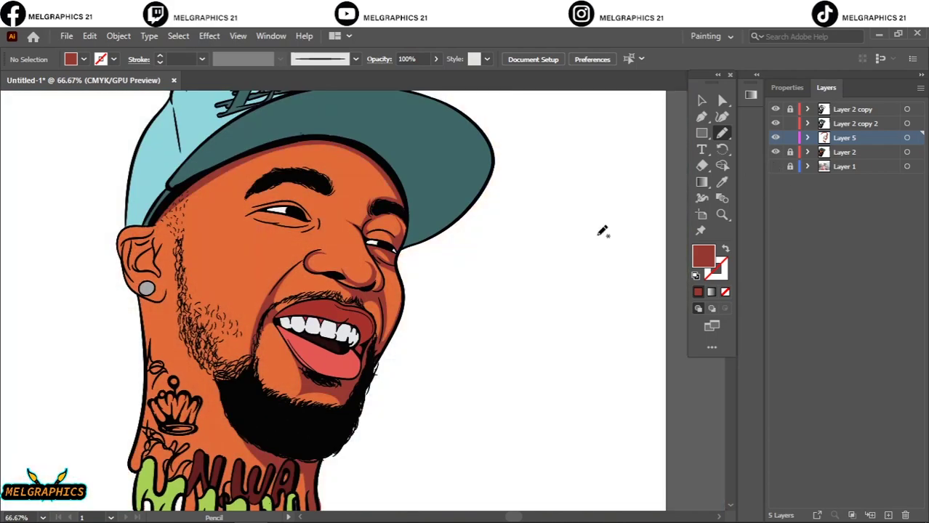
scroll(404, 286, up, 5)
scroll(404, 286, down, 2)
scroll(243, 347, down, 3)
drag(232, 290, 248, 343)
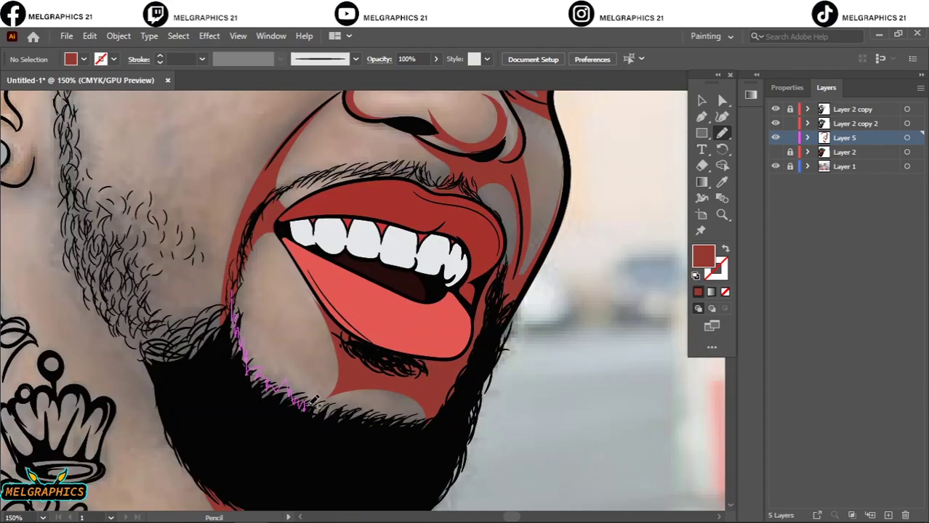
drag(408, 415, 229, 306)
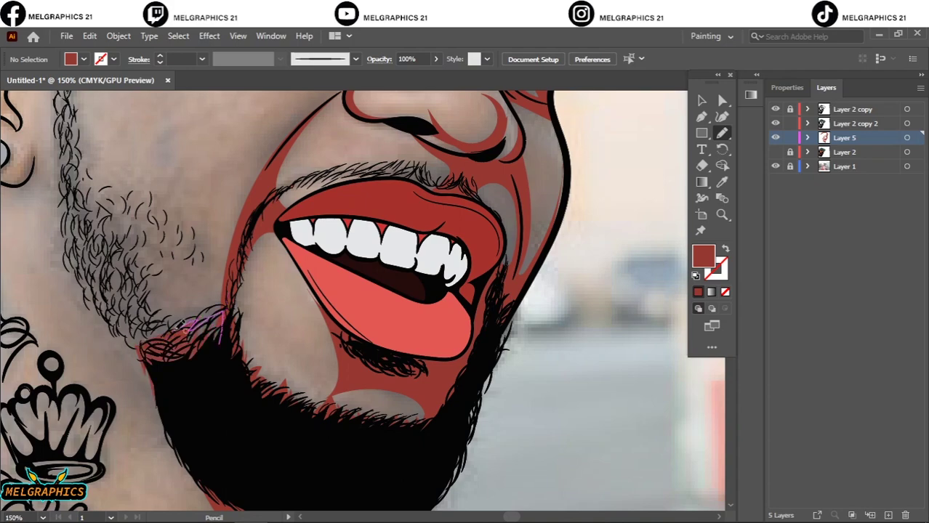
drag(180, 325, 177, 327)
- Draw a closed red shadow shape beside the eye, then hide the photo
key(ctrl+0)
click(775, 166)
scroll(459, 261, up, 5)
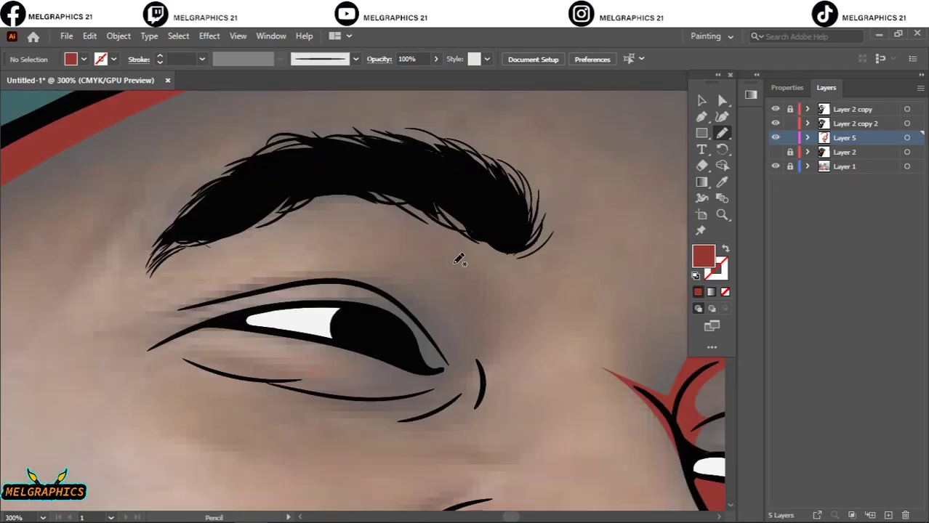
drag(469, 396, 460, 427)
drag(476, 403, 474, 299)
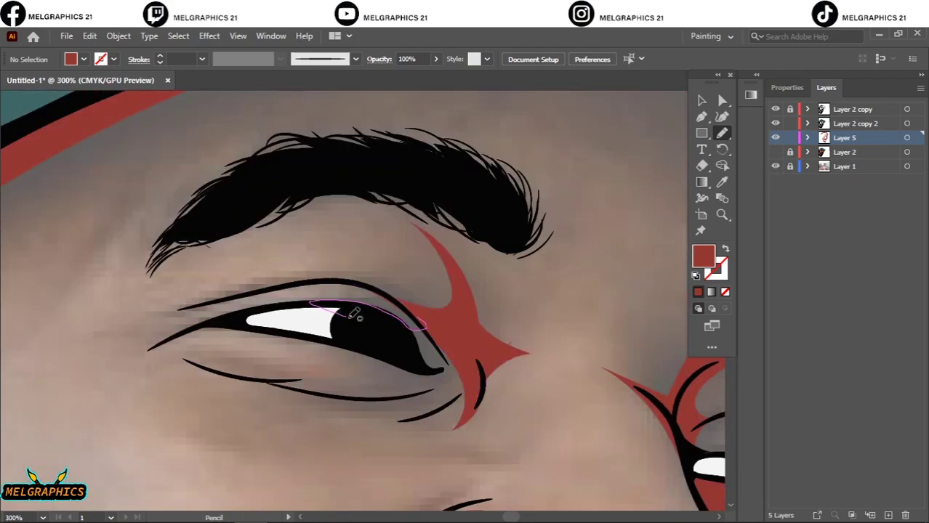
drag(463, 335, 451, 425)
key(ctrl+0)
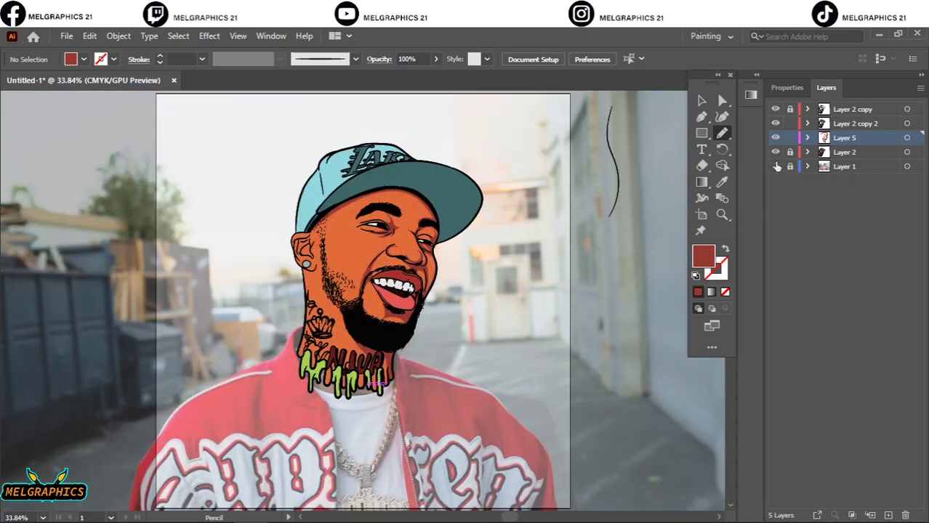
click(775, 166)
- Create Layer 6 and set the fill to an orange shade
click(825, 151)
click(887, 516)
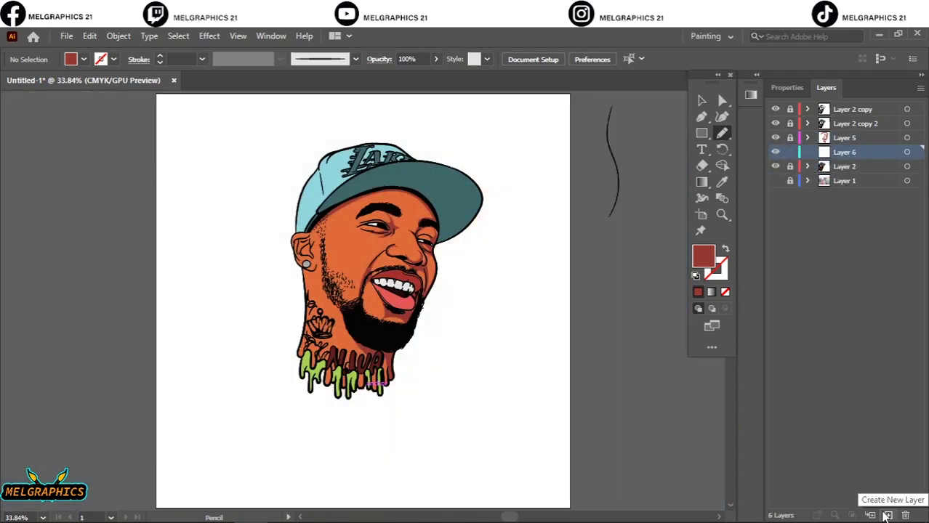
scroll(452, 295, up, 5)
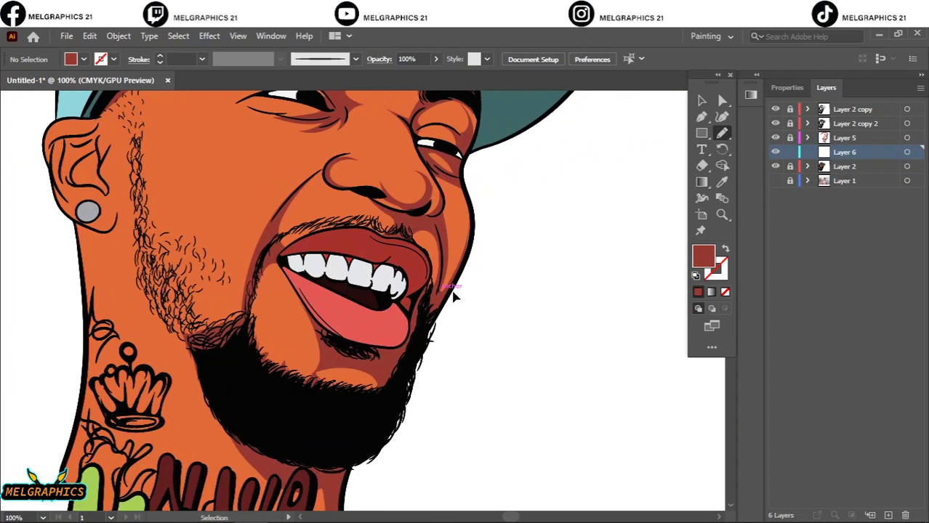
double_click(703, 256)
click(849, 195)
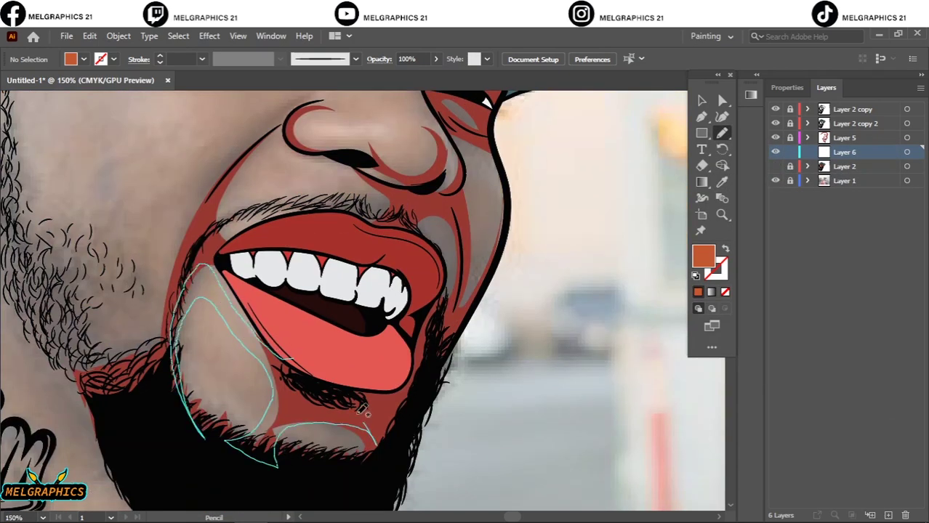
- Draw orange shadow shapes on the chin and around the nose and upper lip
drag(361, 409, 201, 274)
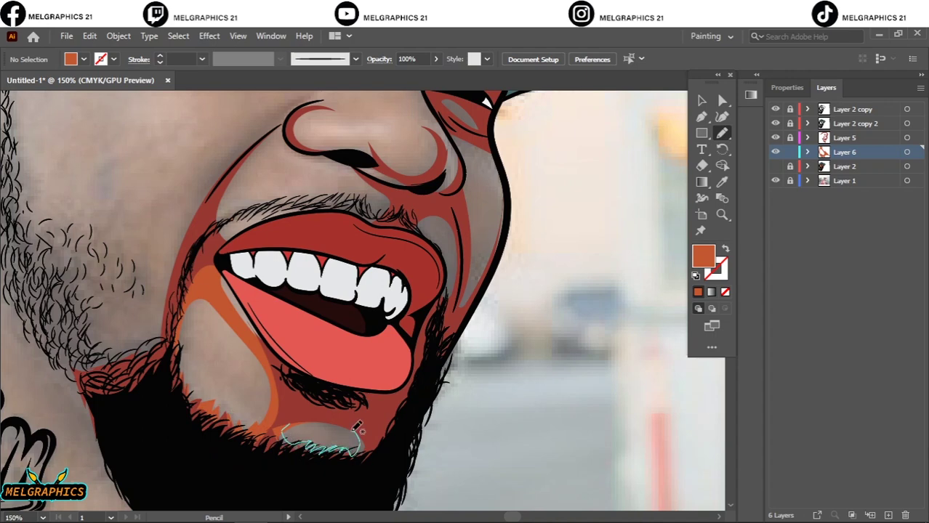
scroll(283, 348, up, 5)
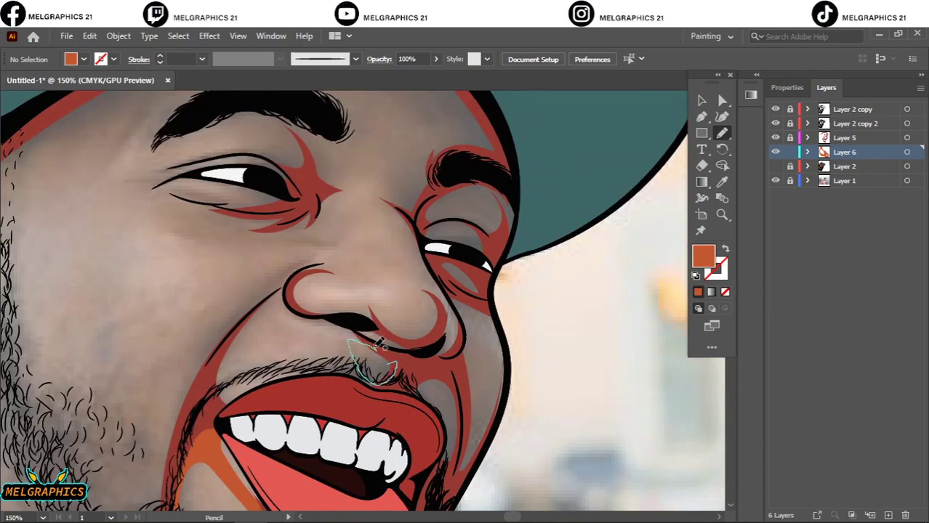
drag(361, 410, 364, 369)
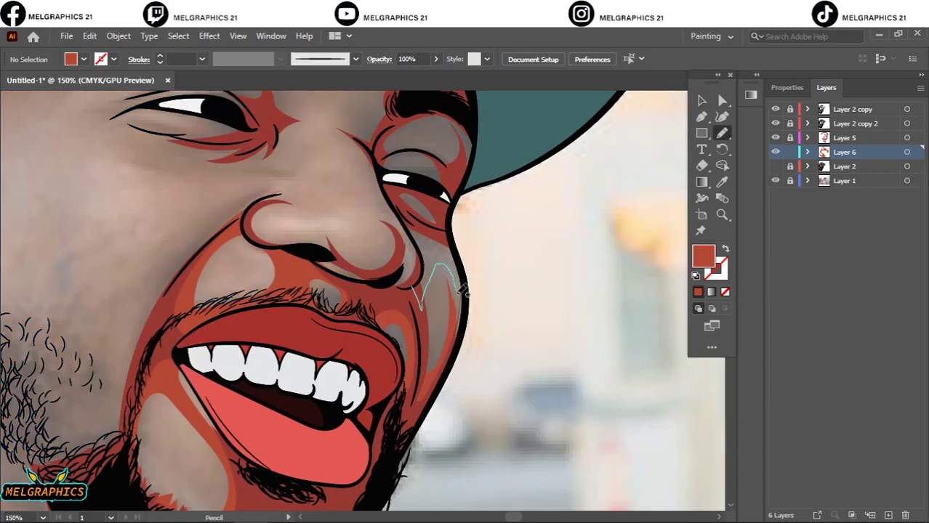
scroll(430, 285, up, 3)
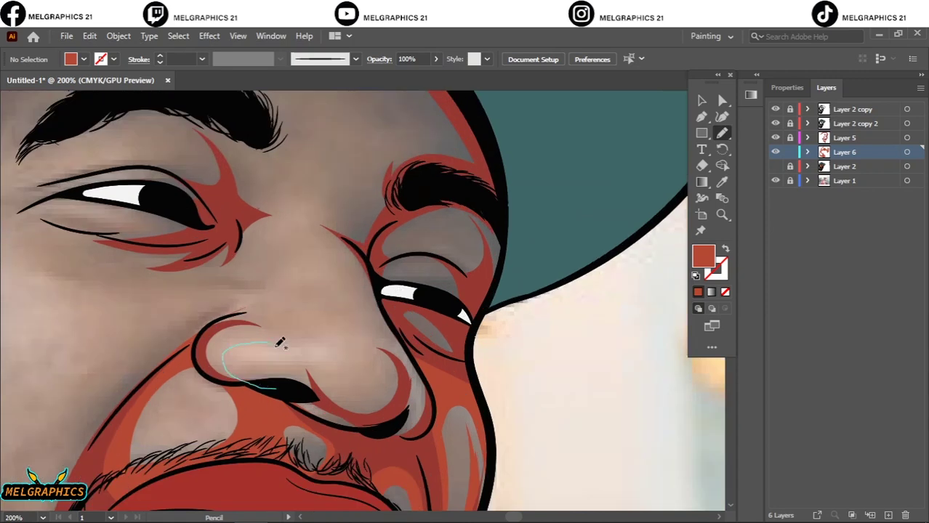
- Draw red-orange shadows around the nostril, along the nose side and around the eye
drag(394, 404, 412, 390)
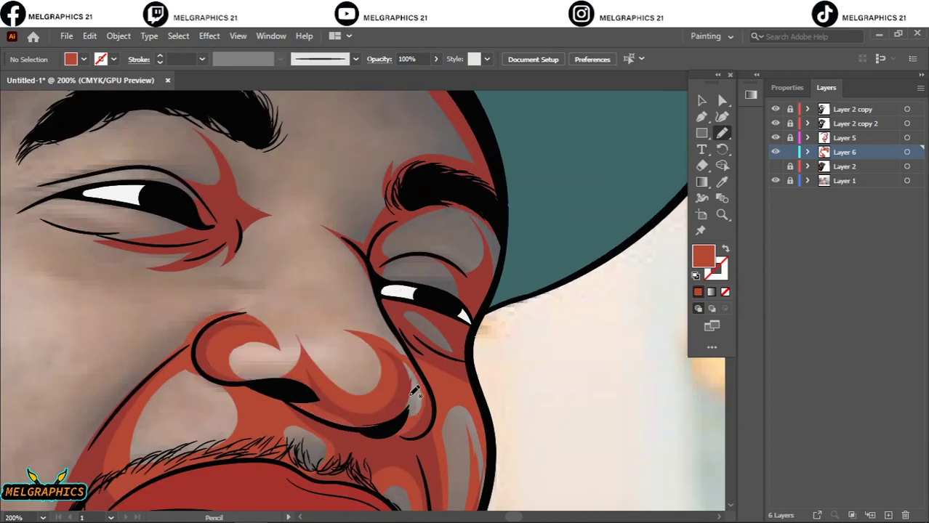
drag(393, 314, 403, 361)
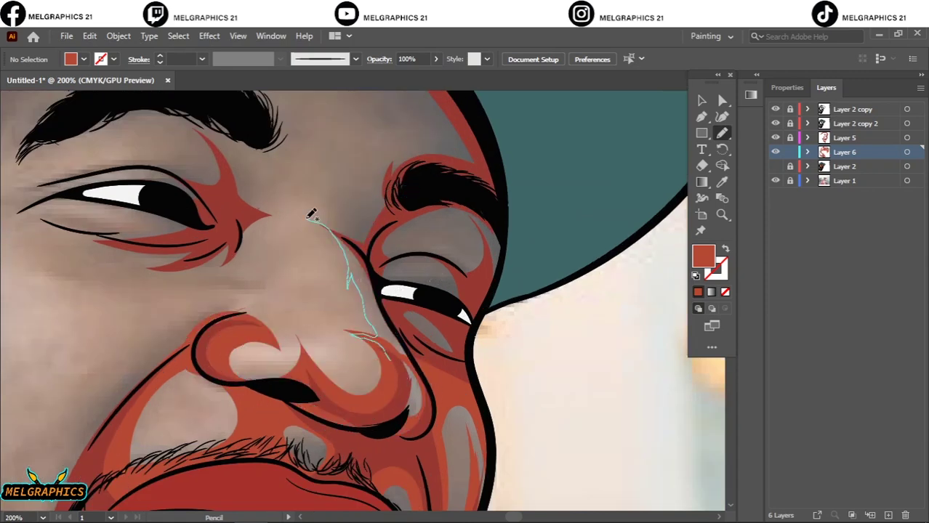
drag(389, 256, 391, 261)
scroll(360, 345, up, 2)
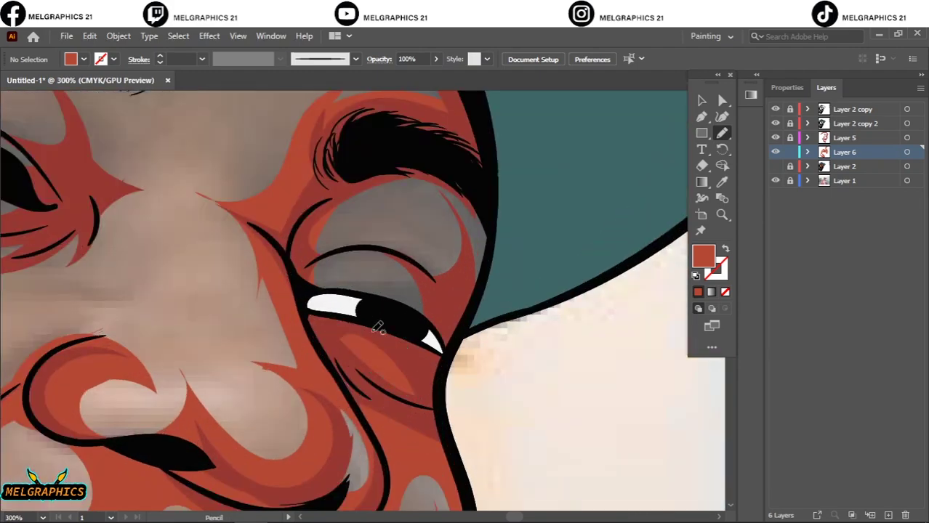
- Draw red shadow shapes by the eye, over the brow, and across forehead and temple
drag(365, 188, 338, 203)
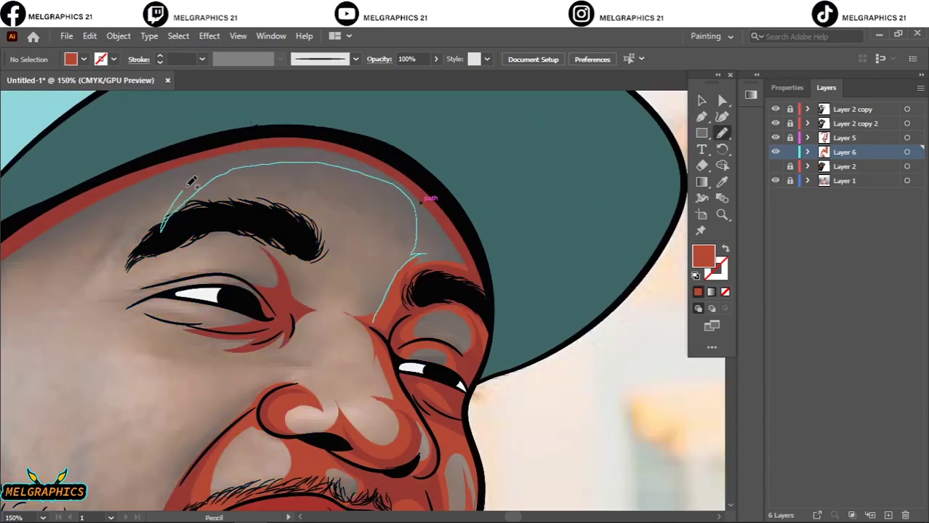
drag(418, 249, 161, 216)
drag(264, 224, 445, 224)
drag(497, 314, 336, 219)
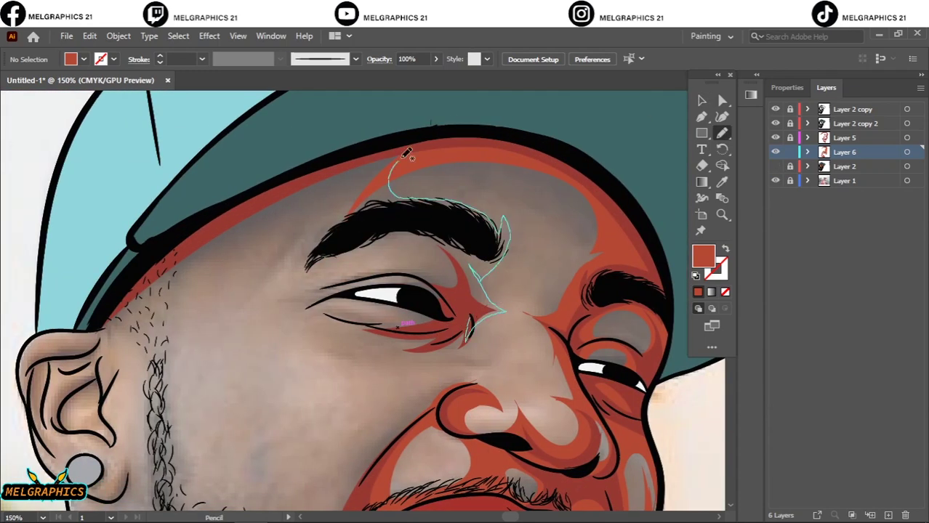
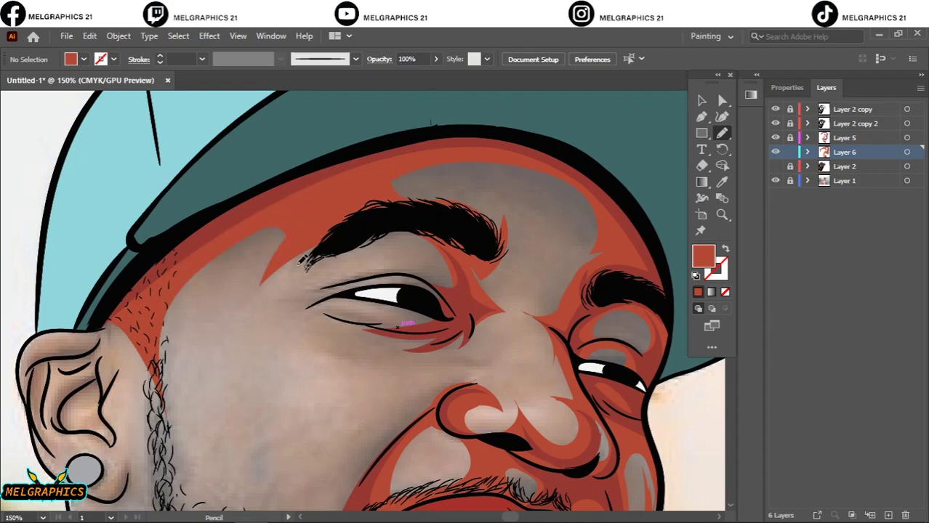
- Check the reference photo, then draw three shadow shapes below, above and around the eye
key(ctrl+0)
click(776, 180)
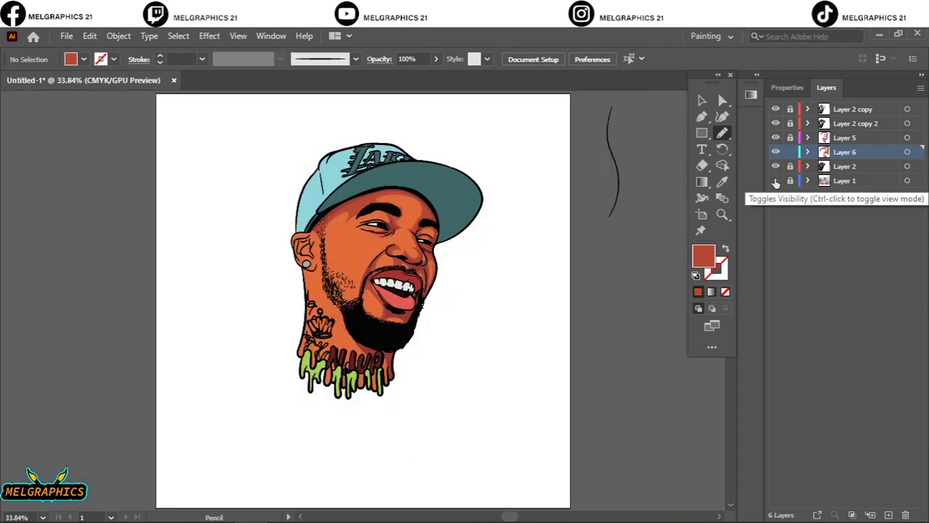
click(776, 166)
scroll(590, 294, up, 6)
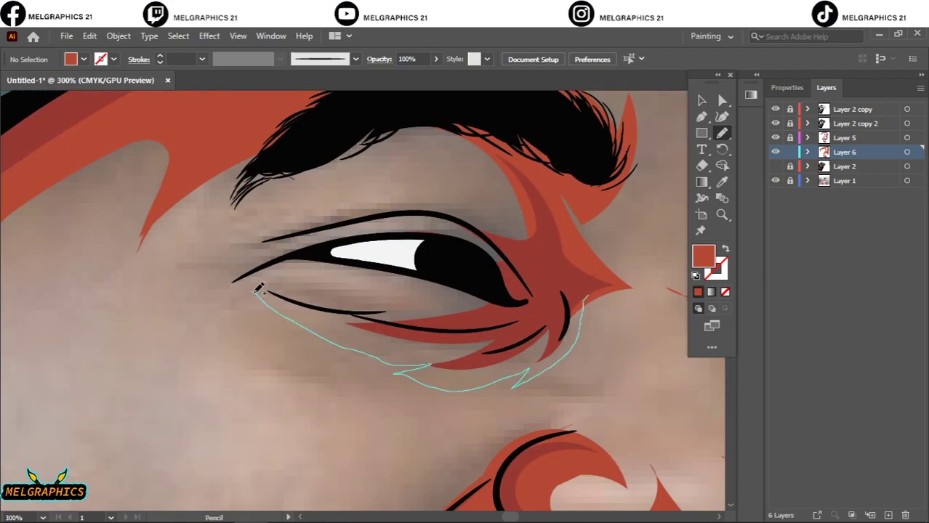
mouse_move(590, 295)
mouse_down()
mouse_move(442, 291)
mouse_move(422, 305)
mouse_up()
mouse_move(407, 329)
mouse_down()
mouse_move(413, 298)
mouse_move(306, 311)
mouse_up()
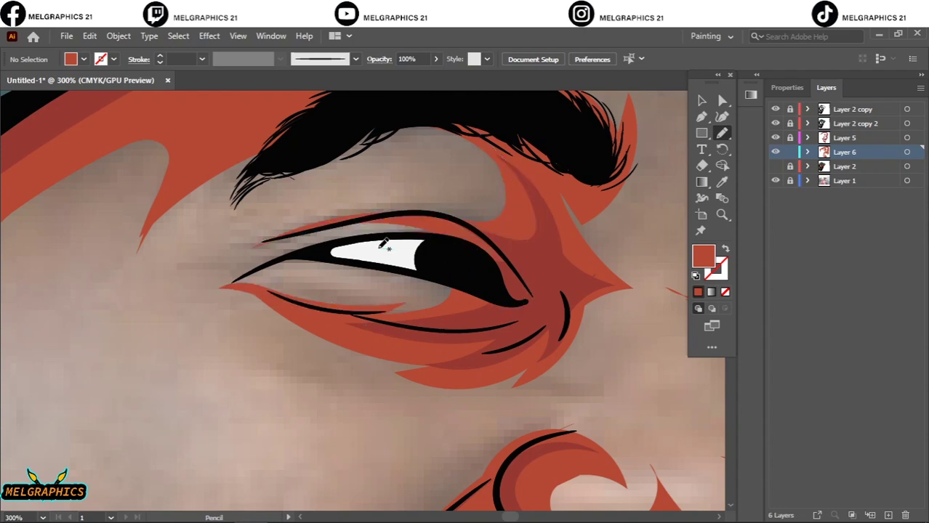
mouse_move(384, 245)
mouse_down()
mouse_move(436, 253)
mouse_move(186, 269)
mouse_up()
- Draw a shadow shape around the nose and upper lip
key(ctrl+0)
key(ctrl+1)
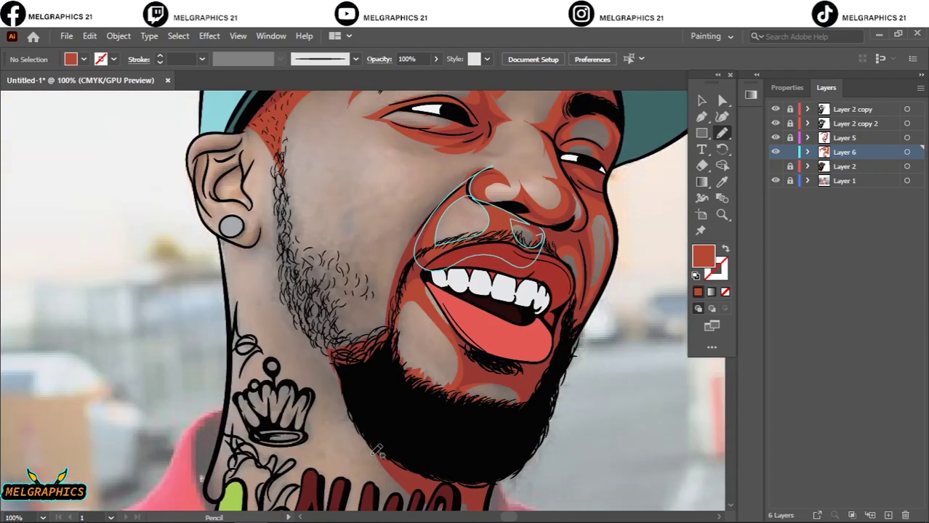
drag(364, 447, 407, 415)
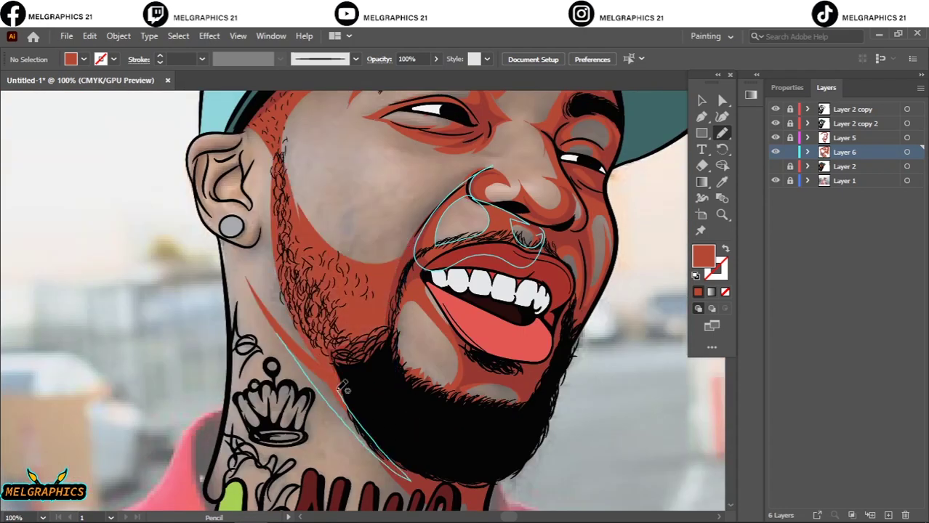
scroll(404, 392, down, 2)
scroll(400, 364, down, 3)
key(ctrl+0)
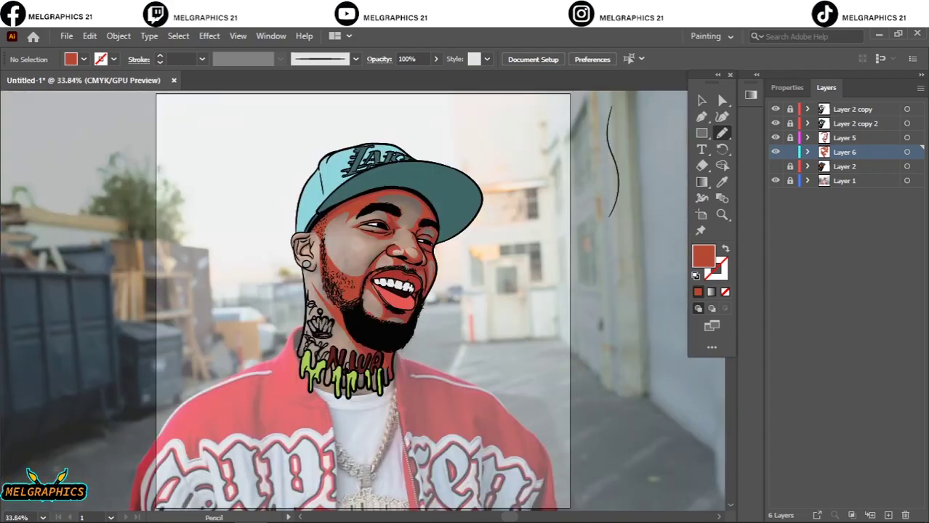
scroll(317, 255, up, 5)
key(ctrl+0)
- Toggle the skin layer and reference photo visibility to compare the shading
click(775, 166)
click(775, 180)
scroll(371, 219, up, 5)
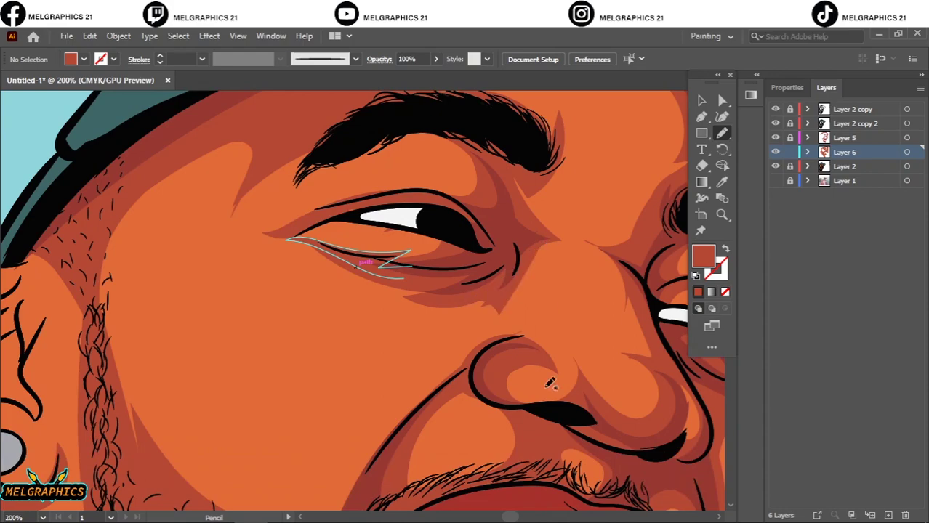
key(ctrl+0)
scroll(306, 262, up, 5)
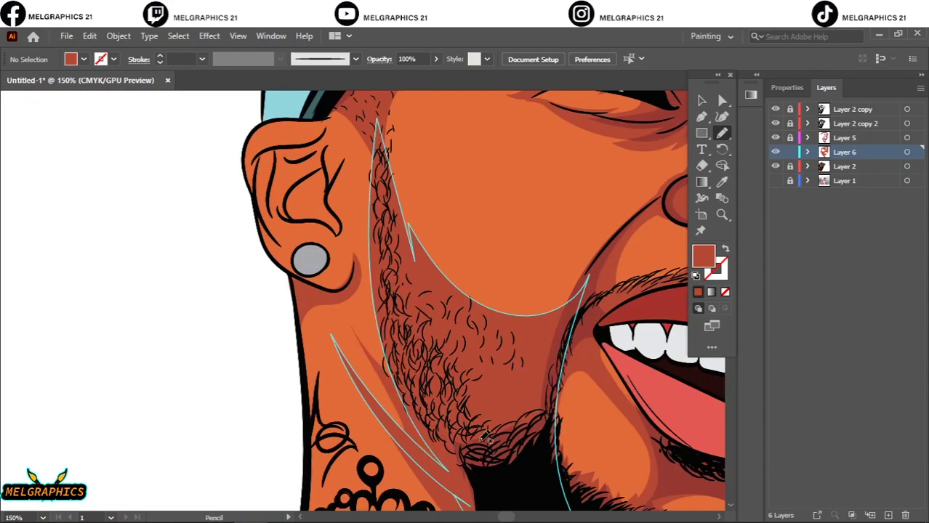
scroll(328, 436, up, 3)
click(775, 181)
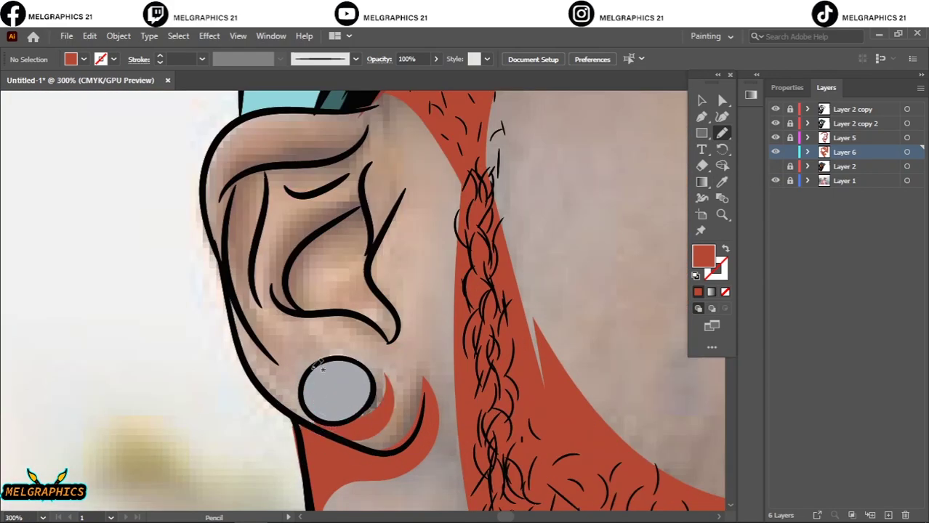
- Shade the ear's inner edge, hollow, lower curve, inner leaf and top rim
drag(290, 160, 255, 378)
drag(258, 236, 380, 130)
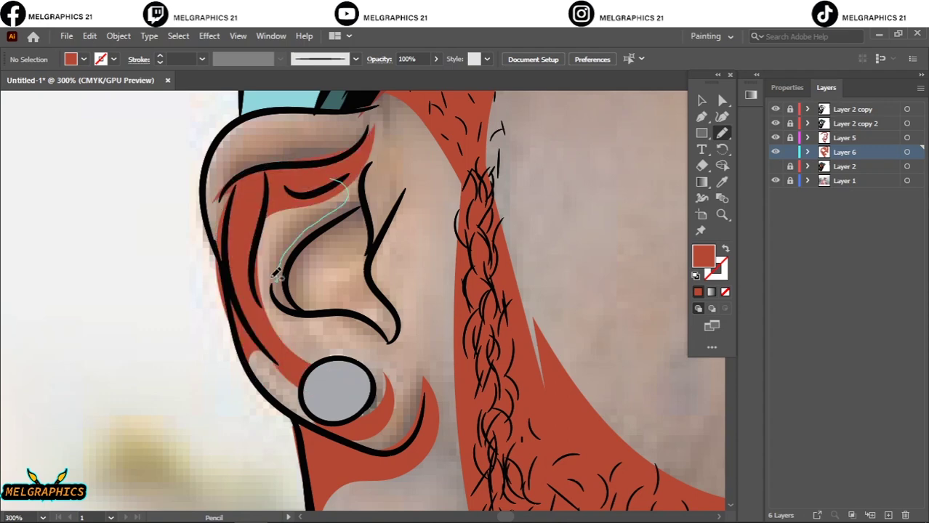
drag(367, 171, 320, 313)
drag(357, 247, 398, 334)
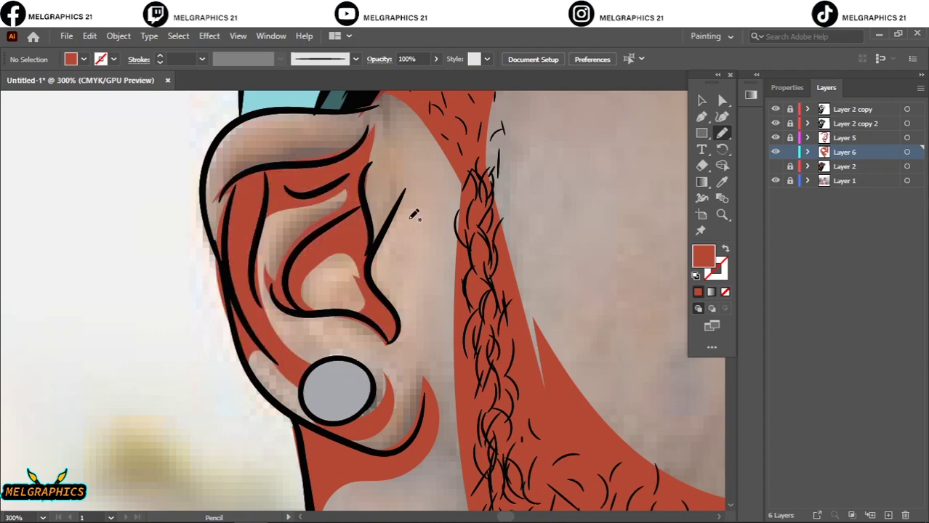
drag(423, 192, 420, 196)
drag(374, 109, 211, 181)
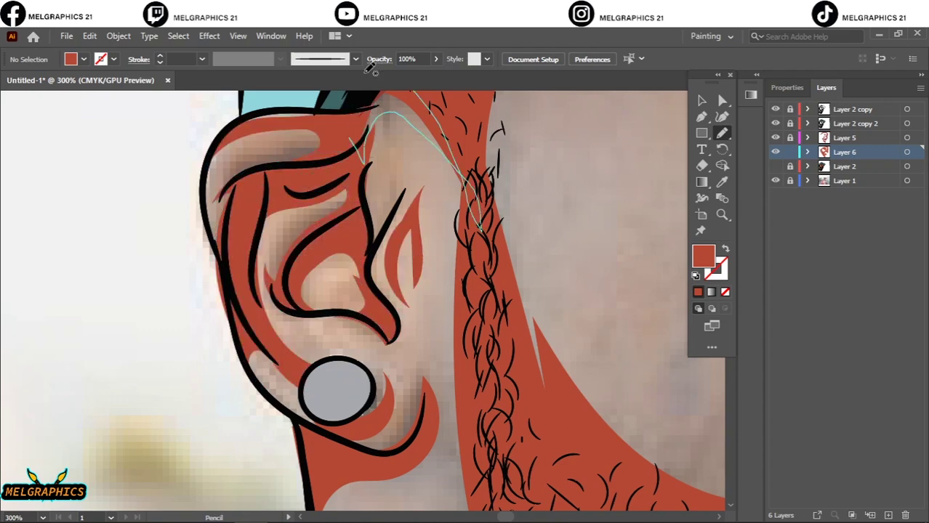
drag(364, 95, 436, 218)
- Draw a shadow along the beard edge on the neck
key(ctrl+0)
scroll(356, 334, up, 4)
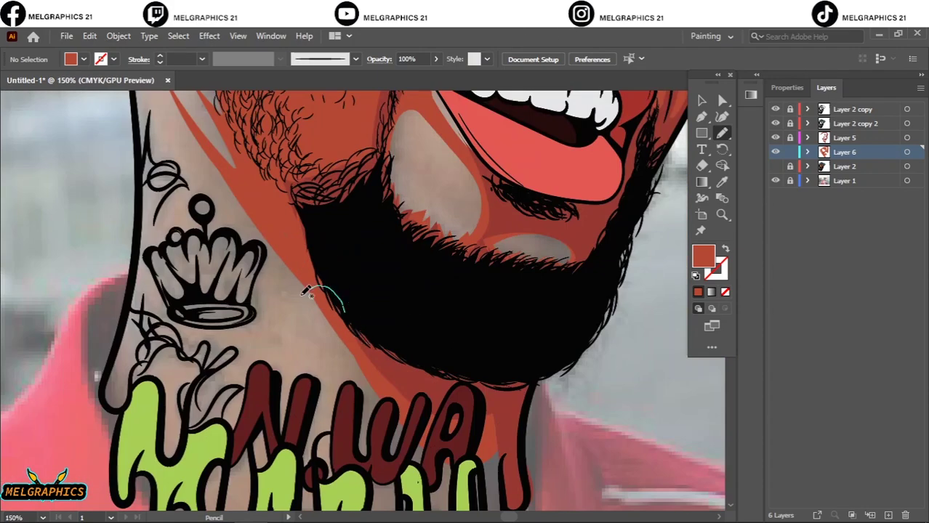
drag(305, 236, 396, 276)
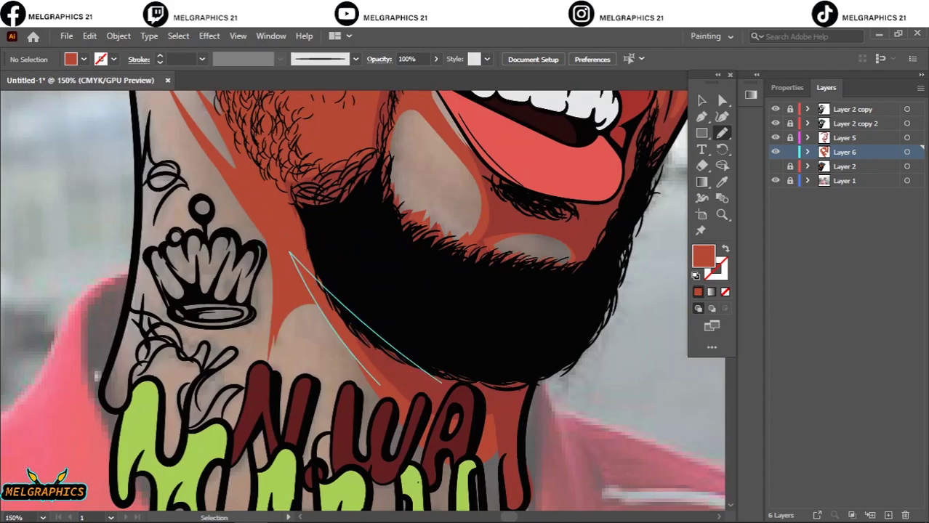
key(ctrl+0)
scroll(549, 166, up, 3)
- Select all Layer 6 shadow shapes and reduce their Black by 10% in Adjust Colors with Preview
key(ctrl+a)
click(89, 36)
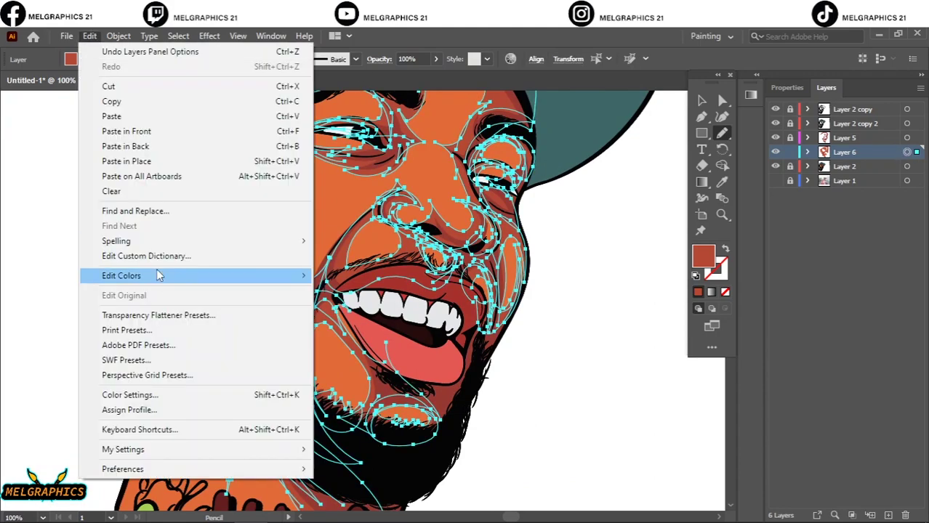
click(386, 272)
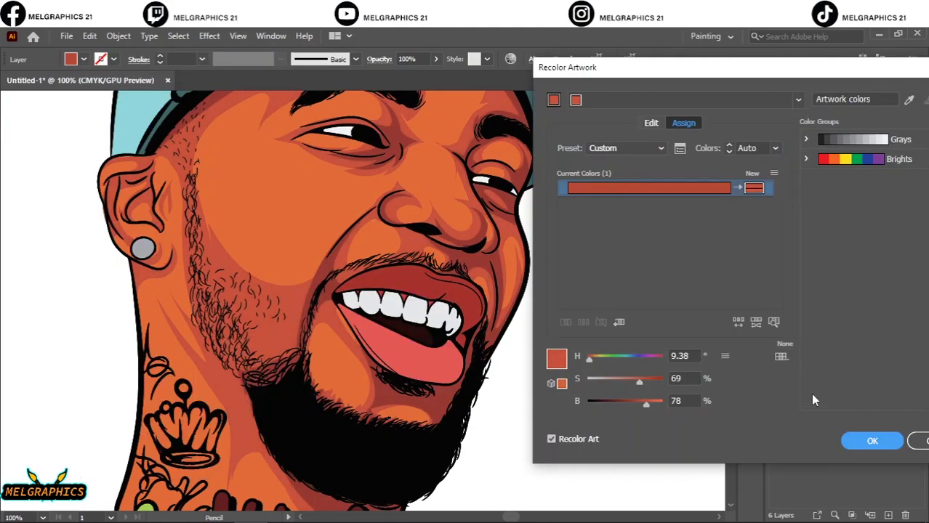
click(917, 441)
click(90, 36)
click(385, 288)
drag(610, 288, 613, 227)
click(630, 377)
key(v)
click(641, 244)
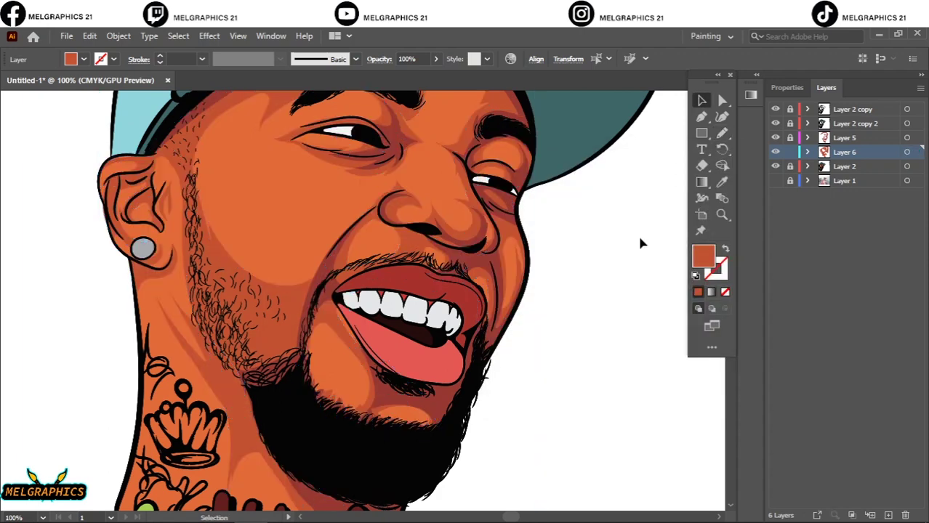
key(ctrl+0)
- Create Layer 7 and set the fill to an orange sampled from the skin
key(ctrl+l)
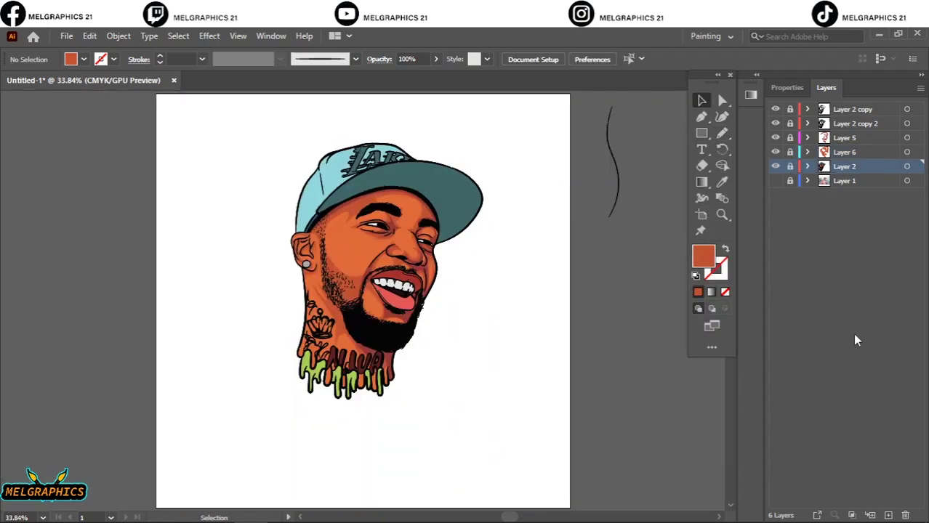
key(i)
click(355, 249)
key(ctrl+1)
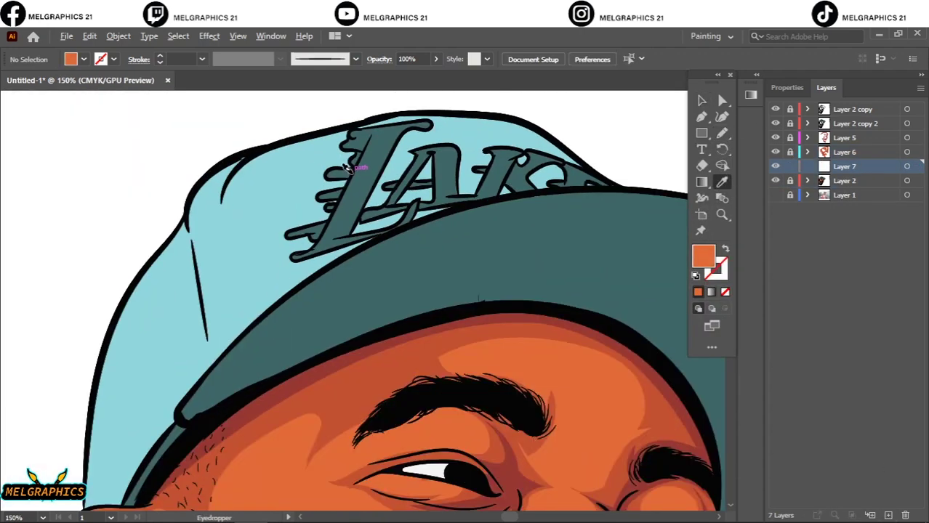
key(ctrl+minus)
double_click(703, 257)
click(850, 194)
key(ctrl+plus)
key(ctrl+plus)
key(ctrl+plus)
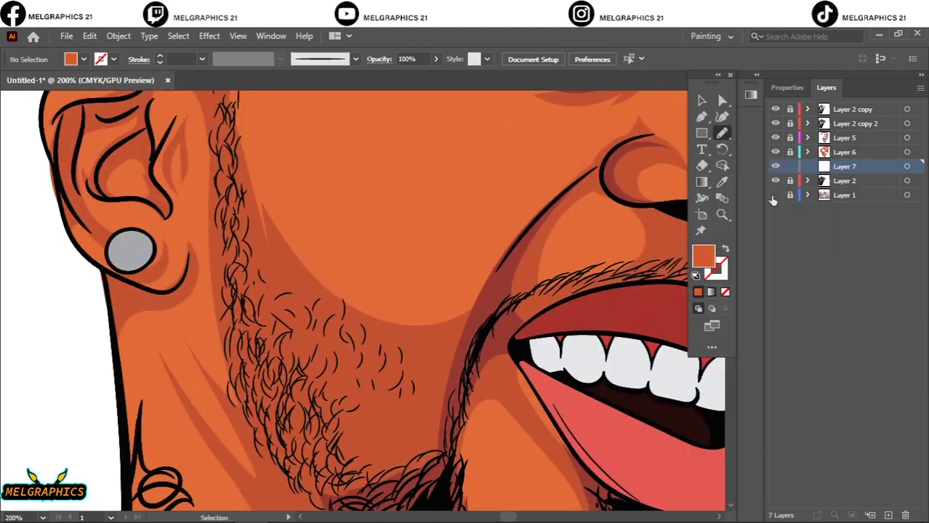
click(364, 298)
double_click(702, 257)
key(Return)
- Draw a filled orange highlight shape across the cheek from near the eye
key(ctrl+minus)
key(n)
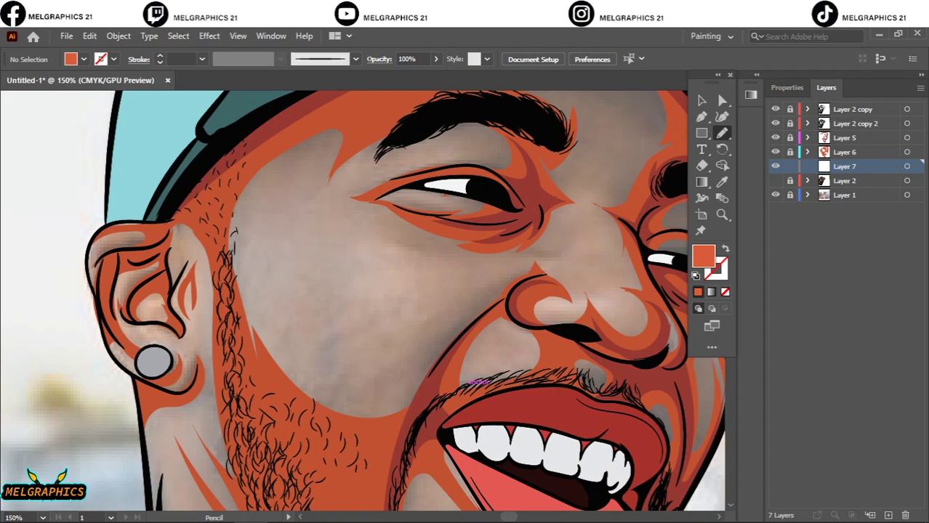
drag(517, 121, 391, 178)
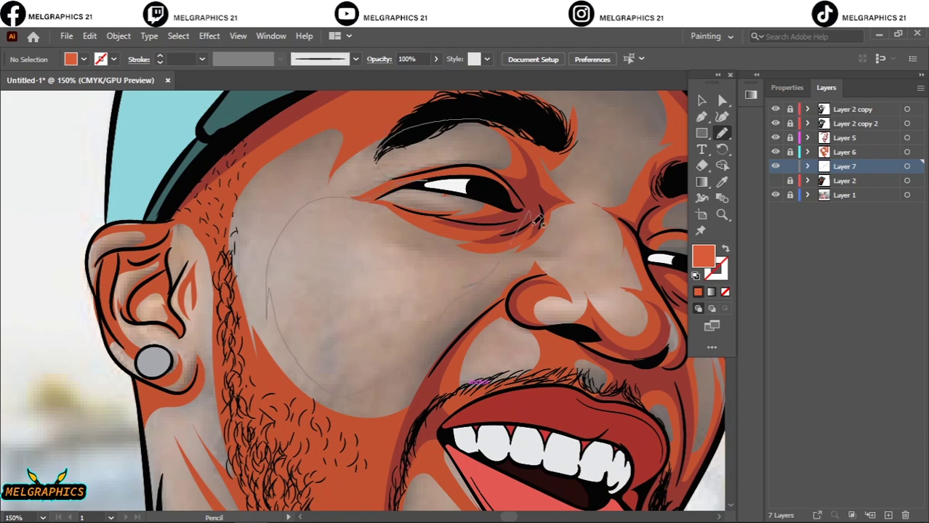
drag(231, 182, 231, 182)
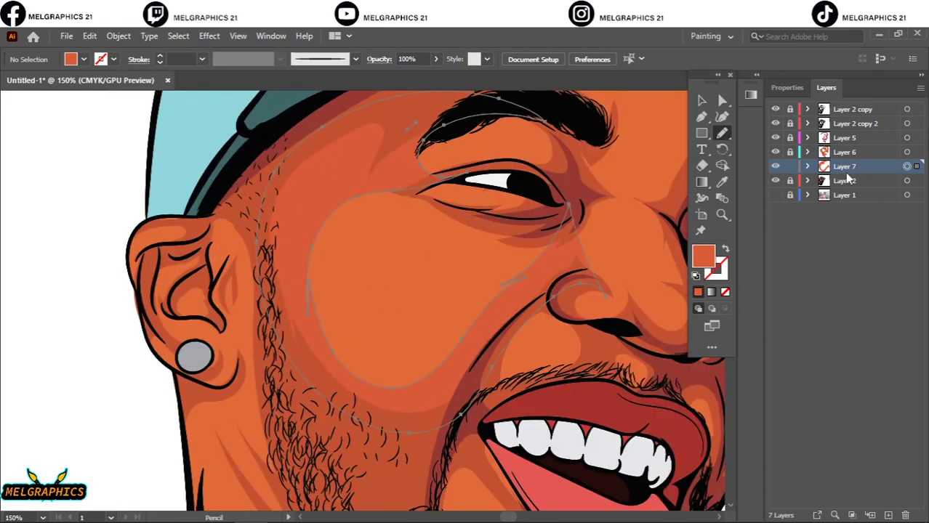
click(89, 36)
- Lower the cheek highlight's Magenta about 7% and set Cyan 1 in Adjust Colors
click(363, 290)
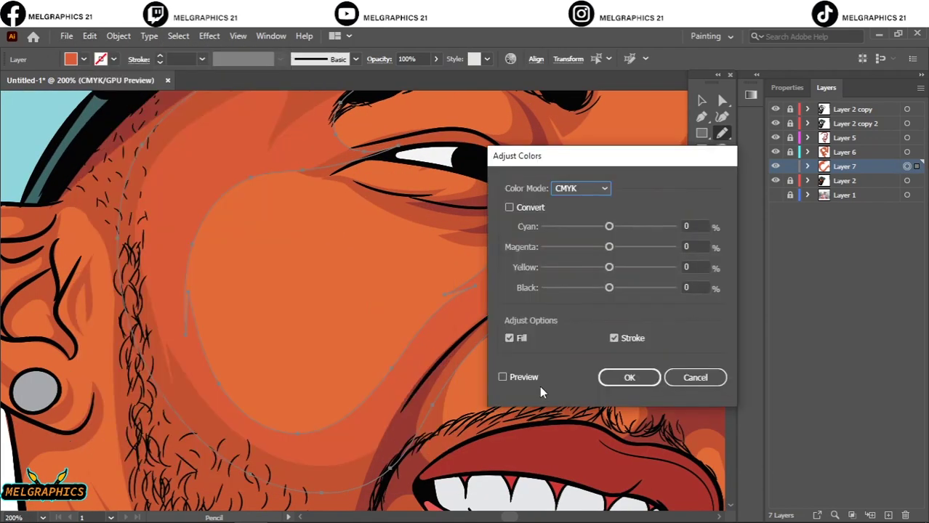
click(522, 377)
drag(609, 248, 605, 248)
click(610, 227)
click(610, 268)
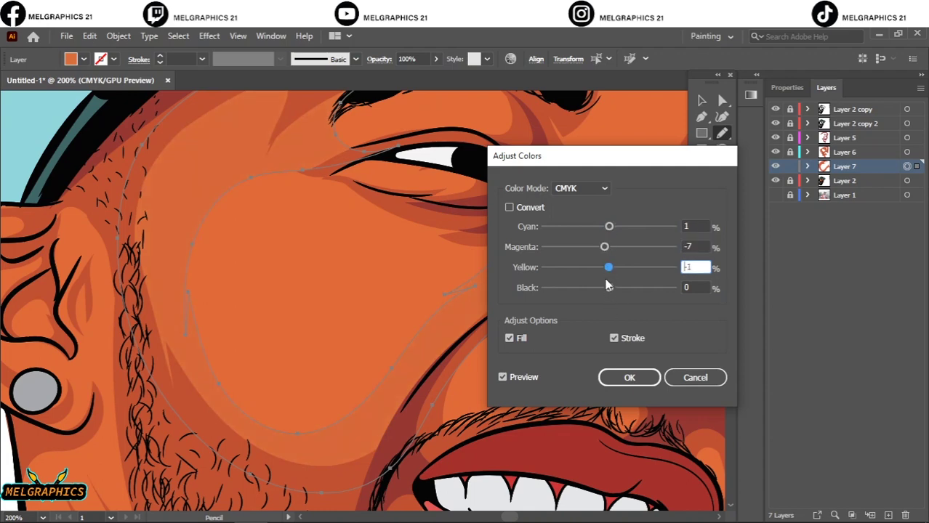
click(608, 288)
key(Return)
key(ctrl+0)
key(ctrl+1)
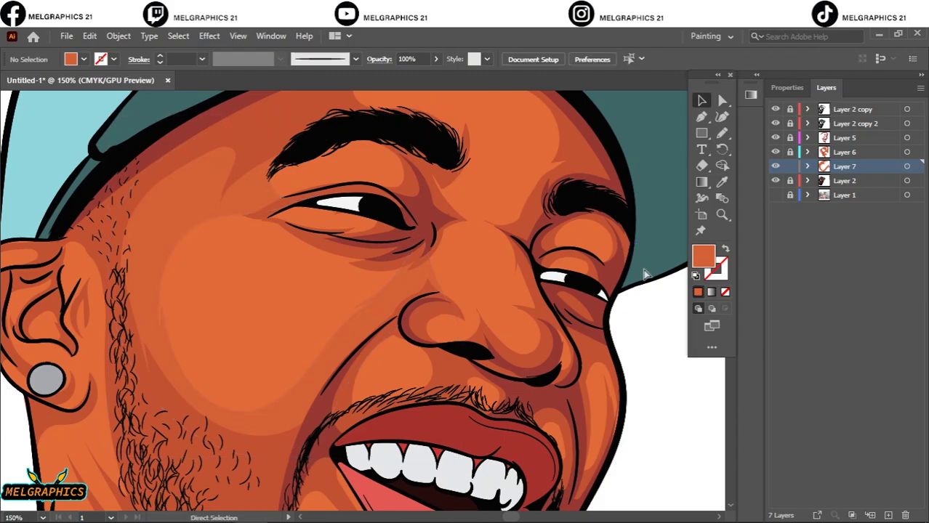
- Hide the line art, show the reference photo and fill the bare forehead patch with skin orange
key(n)
key(ctrl+plus)
key(ctrl+plus)
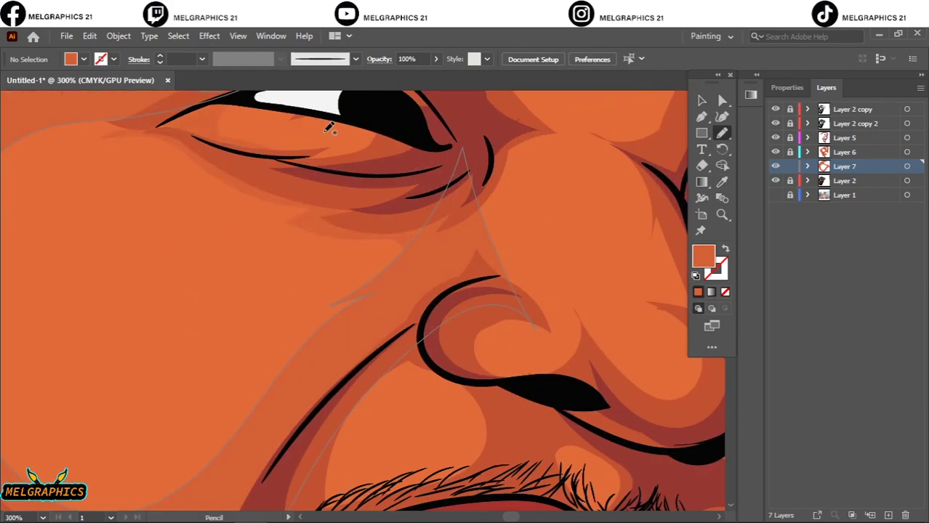
key(ctrl+0)
key(ctrl+plus)
key(ctrl+plus)
key(ctrl+plus)
key(ctrl+plus)
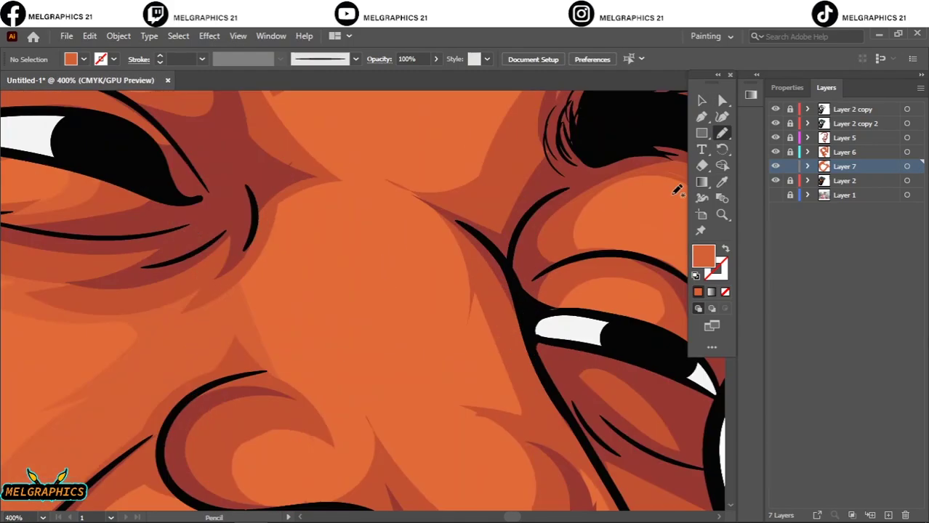
click(775, 195)
click(775, 180)
key(ctrl+plus)
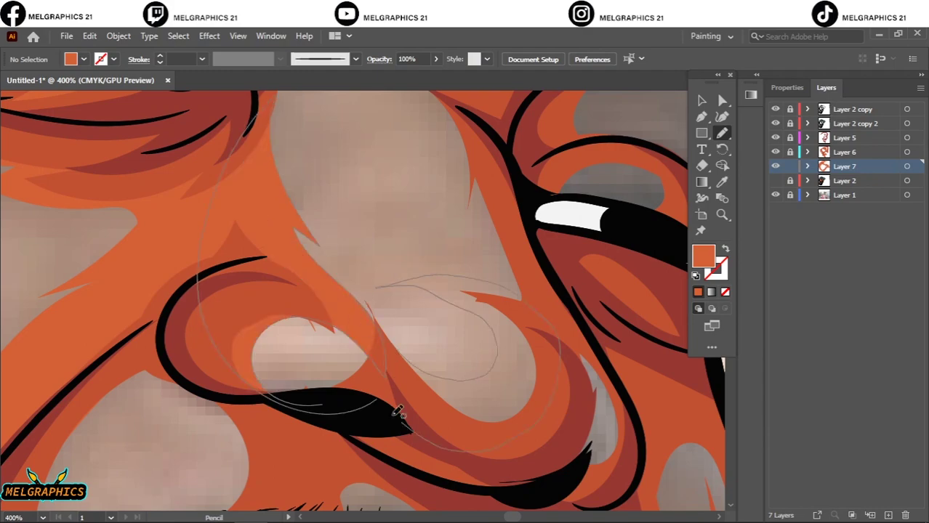
scroll(394, 415, up, 3)
key(ctrl+z)
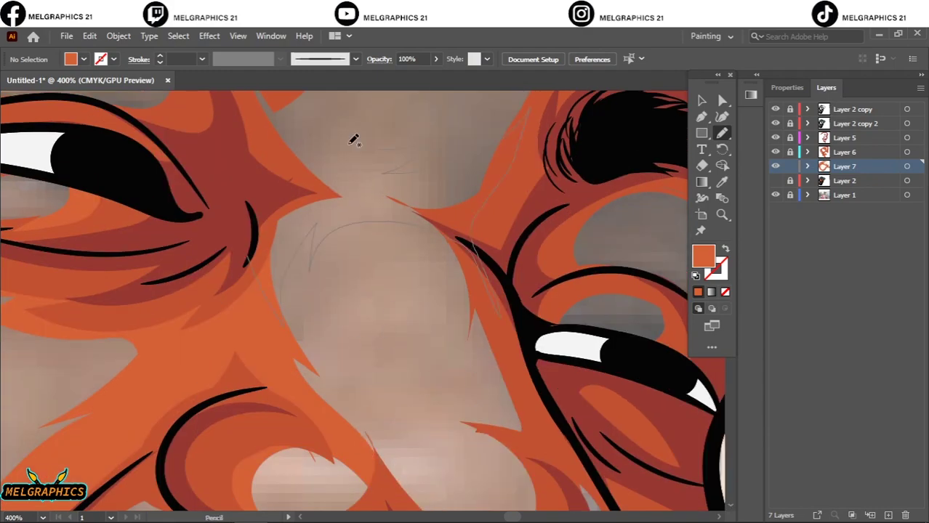
key(ctrl+0)
scroll(301, 269, up, 5)
scroll(458, 312, up, 2)
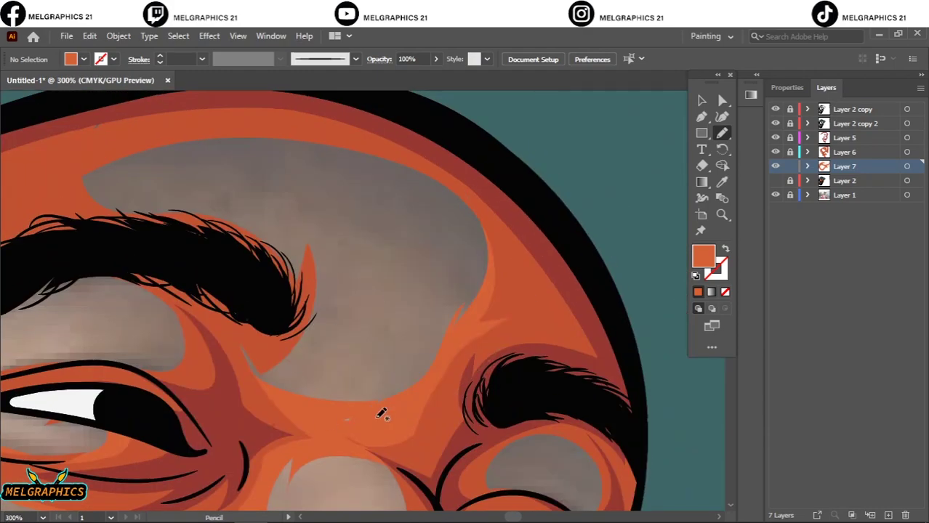
drag(314, 222, 435, 327)
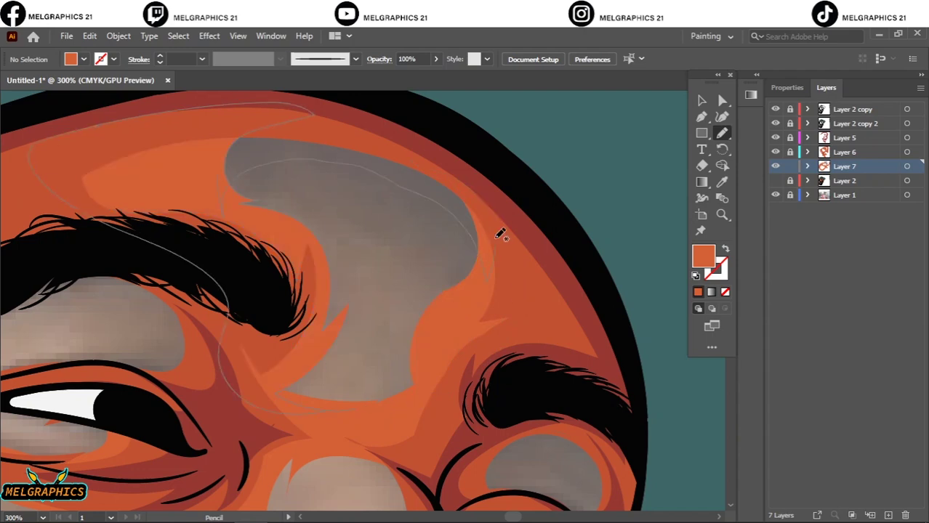
- Toggle line-art and reference photo layers to compare the skin coverage
key(ctrl+0)
click(775, 180)
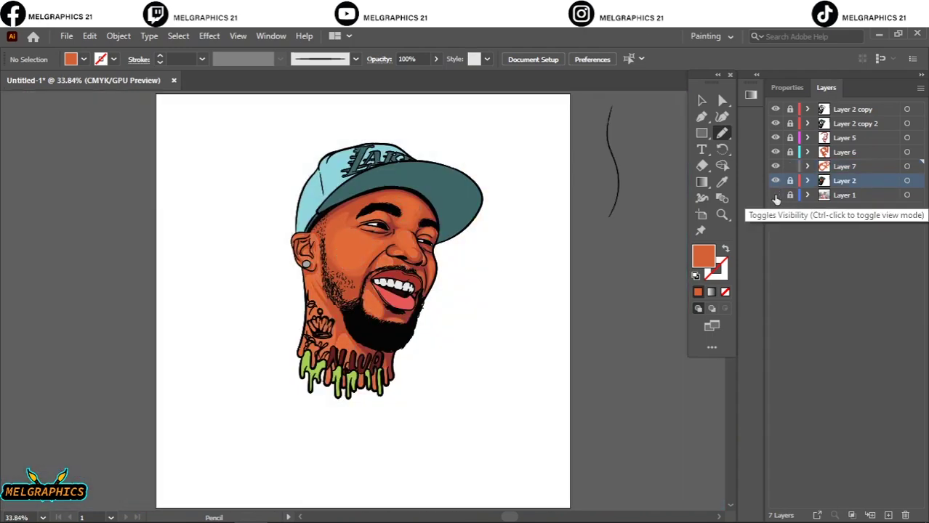
click(776, 197)
click(776, 196)
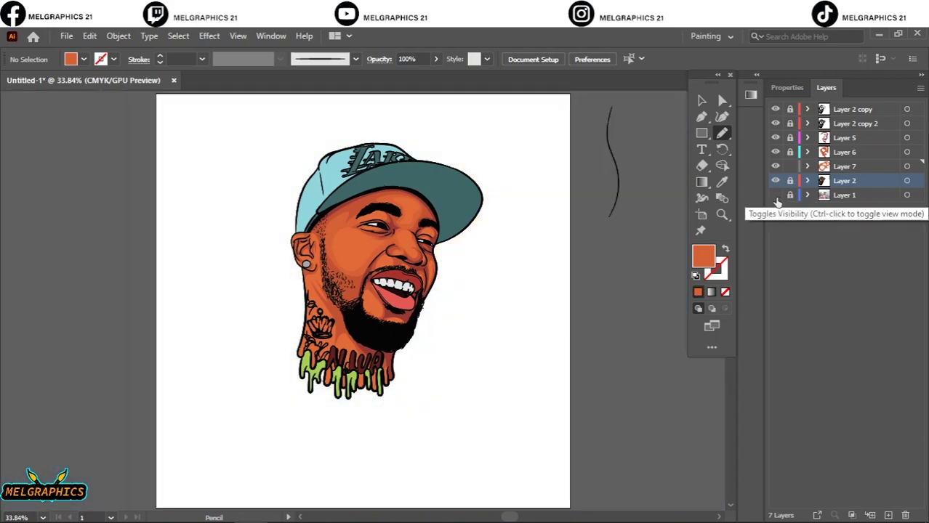
click(776, 182)
key(ctrl+equal)
key(ctrl+equal)
key(ctrl+equal)
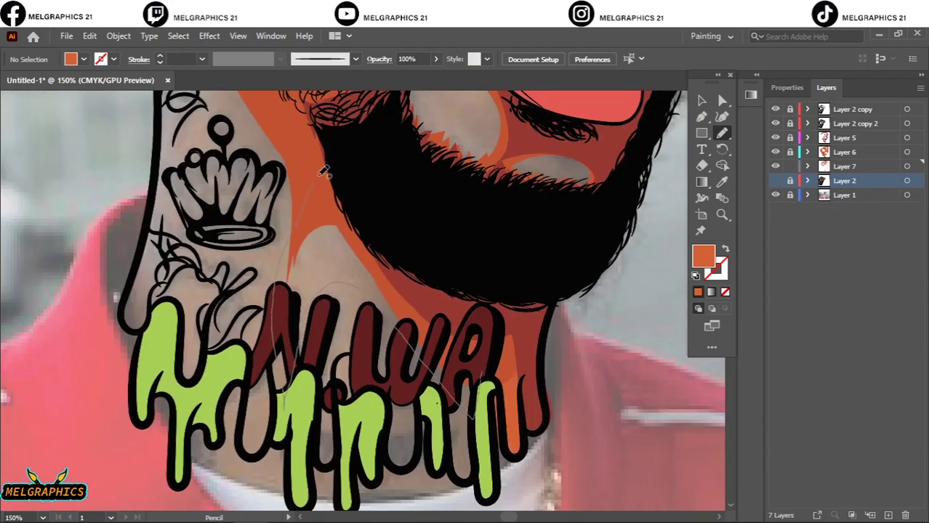
- Fill the bare jaw below the ear, the patch under the cap, and the gap beside the ear
scroll(267, 422, up, 4)
scroll(221, 253, up, 4)
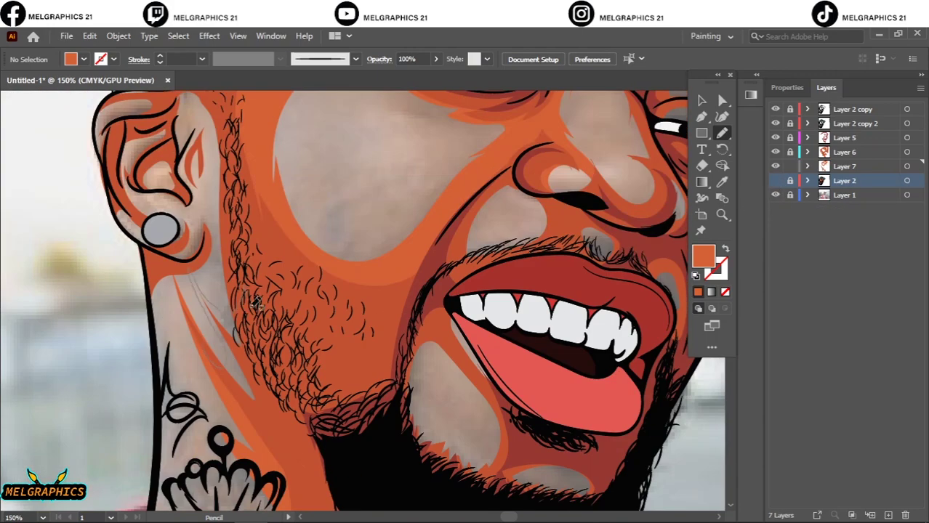
scroll(113, 392, up, 3)
drag(218, 348, 216, 350)
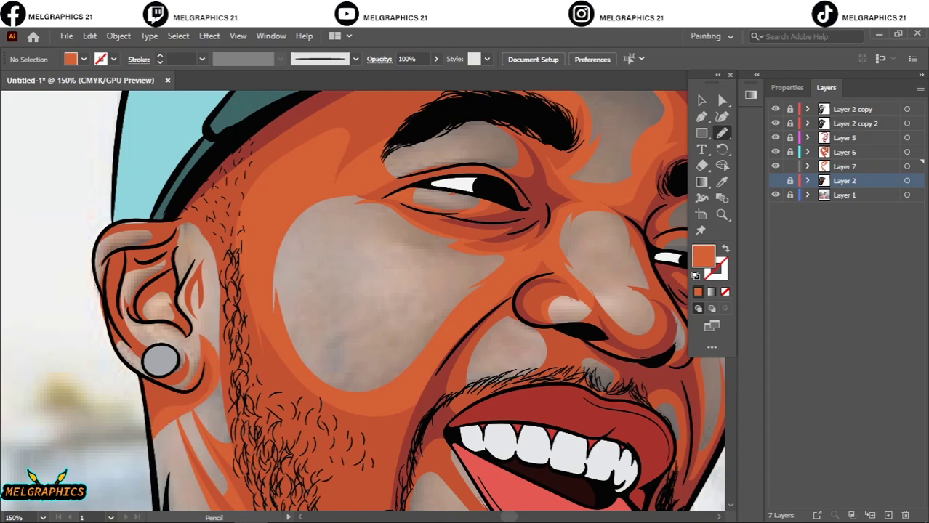
scroll(43, 359, up, 2)
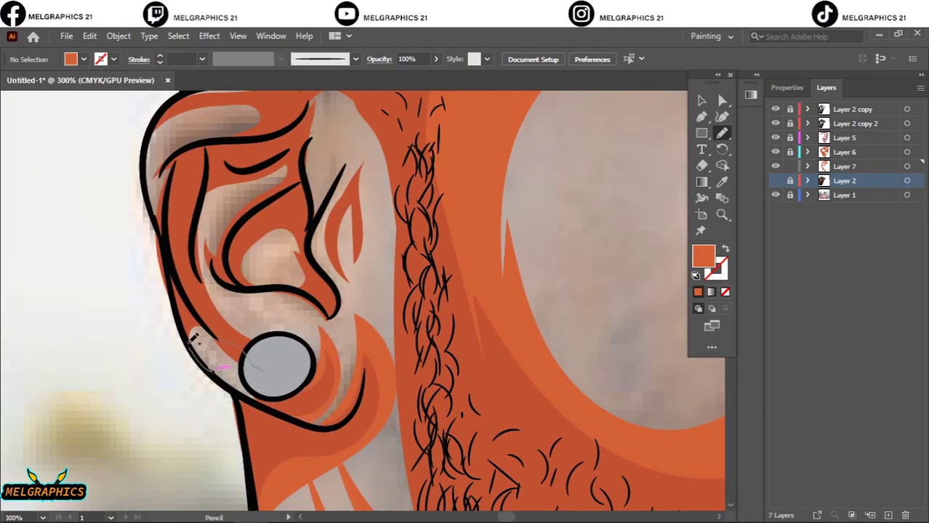
drag(198, 127, 201, 124)
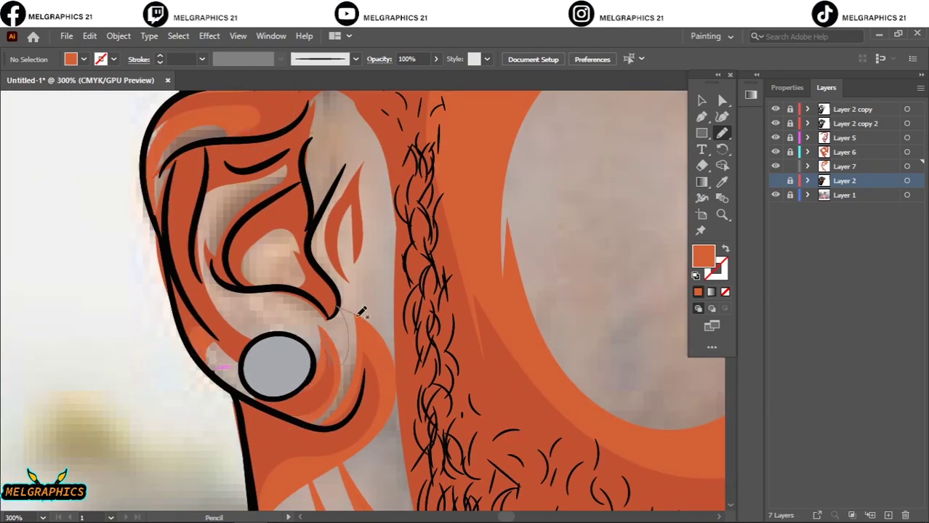
drag(359, 314, 356, 315)
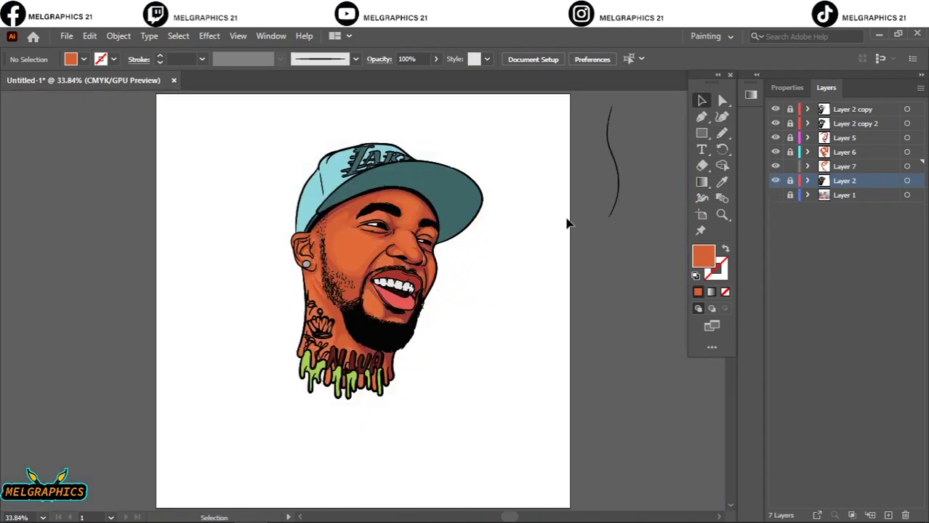
- Unlock Layers 7 and 5 and shift the neck drip group's colour to pink
click(791, 167)
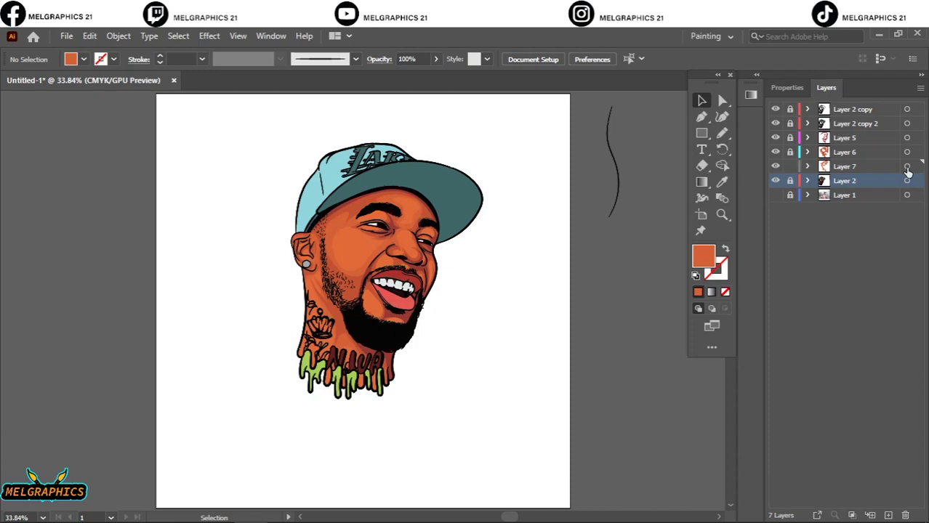
click(791, 137)
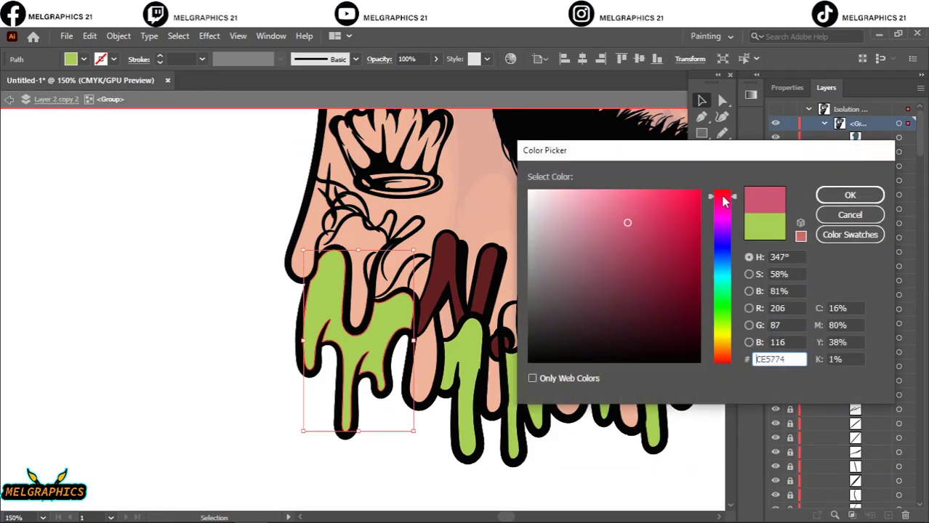
drag(723, 201, 734, 267)
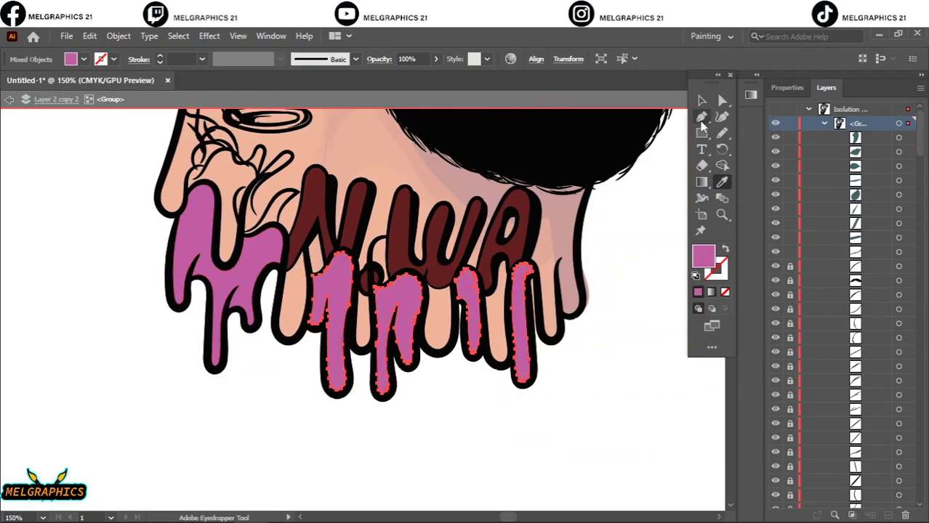
click(701, 100)
double_click(566, 367)
key(ctrl+0)
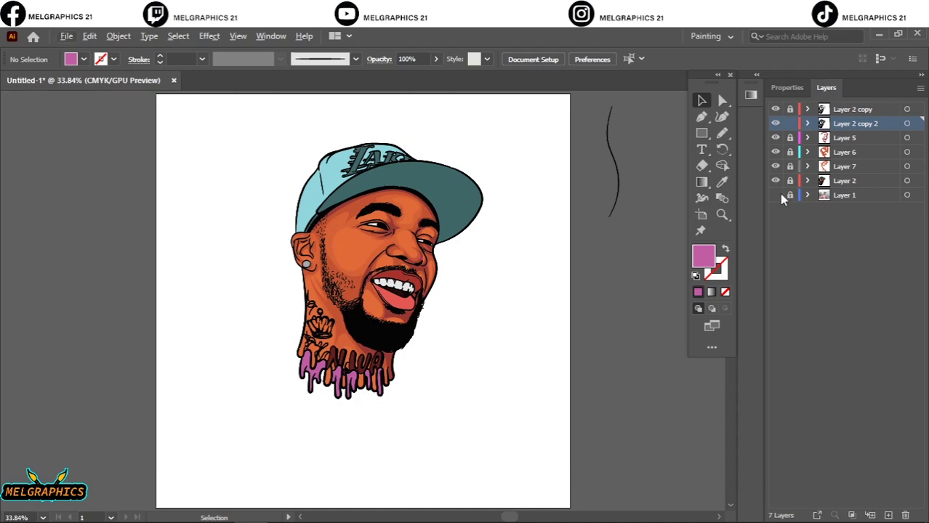
- Set the fill to the sampled skin orange E56B41 and hide the reference photo
click(777, 195)
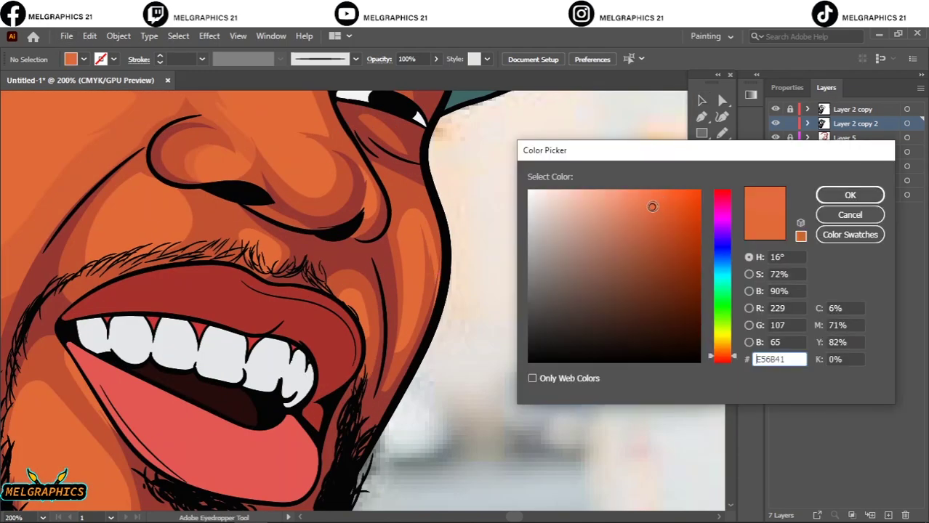
click(850, 194)
scroll(444, 317, up, 3)
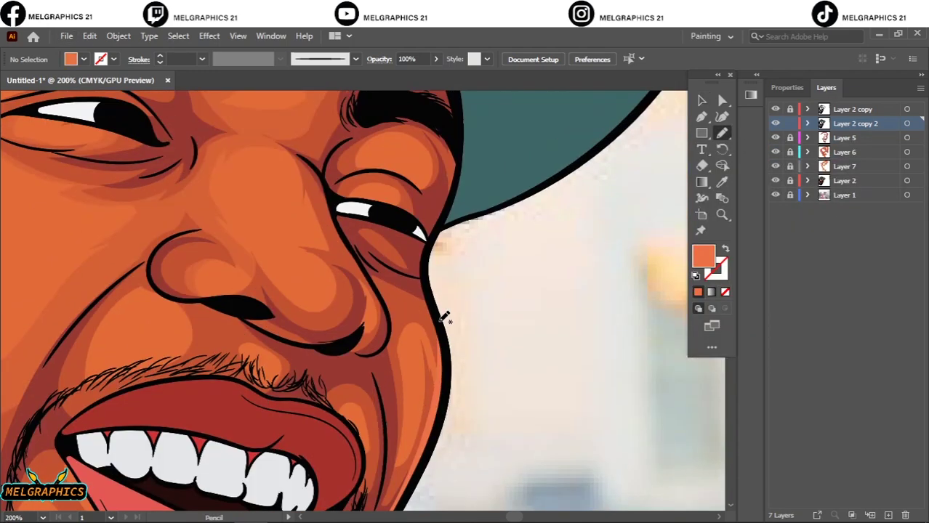
scroll(425, 270, up, 5)
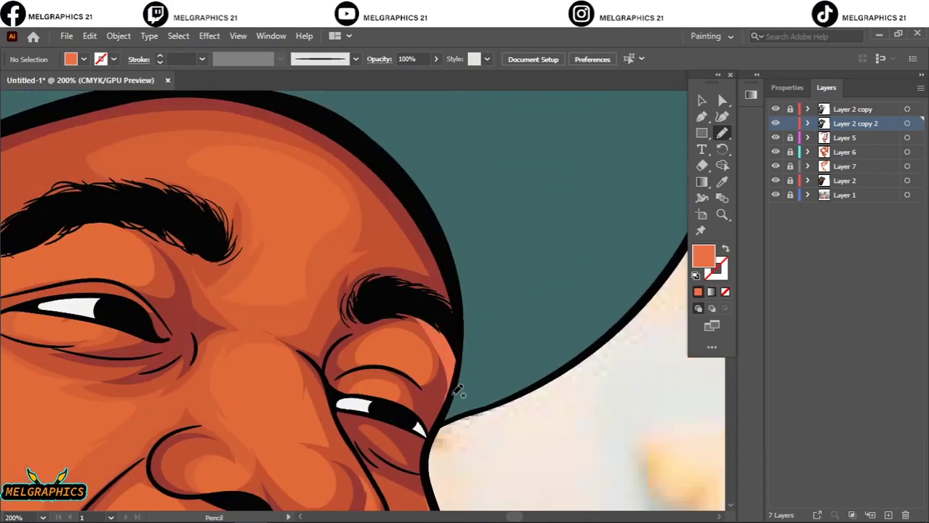
key(ctrl+0)
click(775, 194)
scroll(400, 291, up, 5)
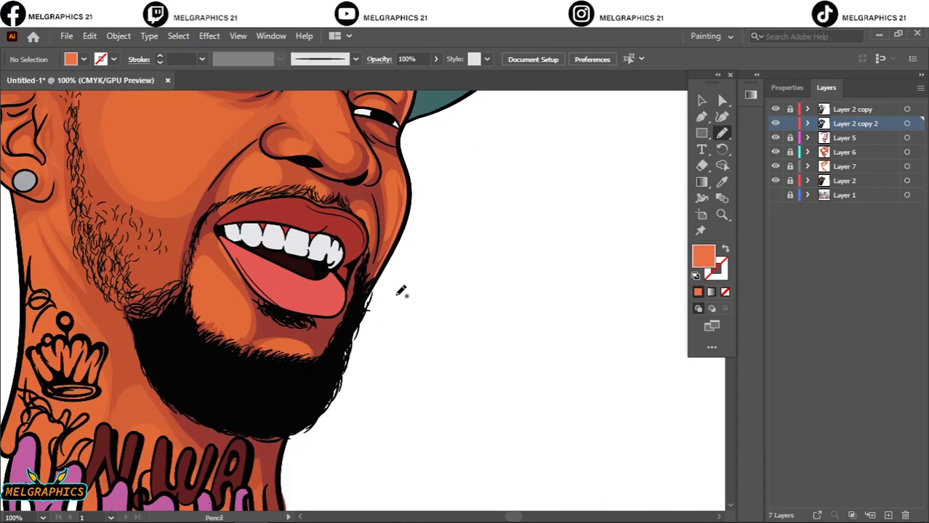
scroll(376, 231, down, 3)
key(ctrl+0)
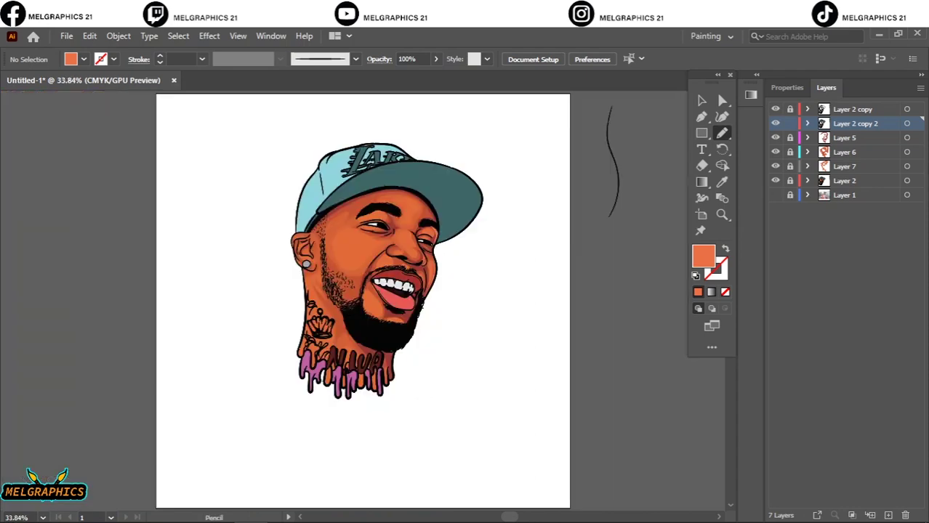
scroll(301, 254, up, 4)
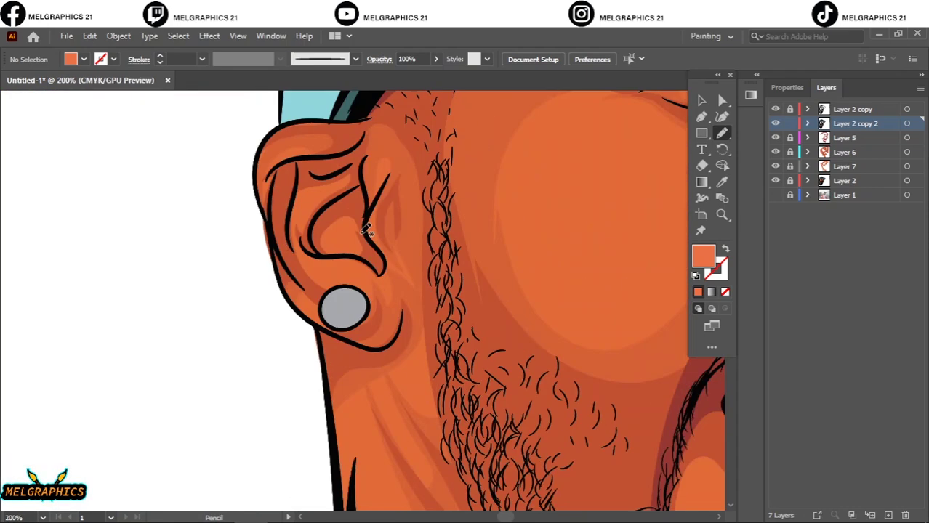
scroll(339, 229, up, 1)
- Relock Layer 6 and make Layer 5 the drawing target
click(790, 152)
click(907, 151)
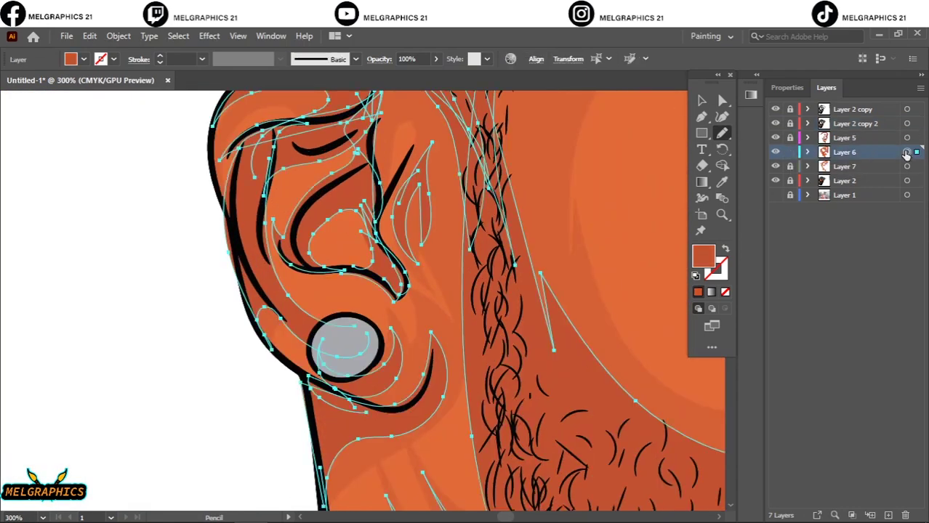
click(167, 234)
key(shift+e)
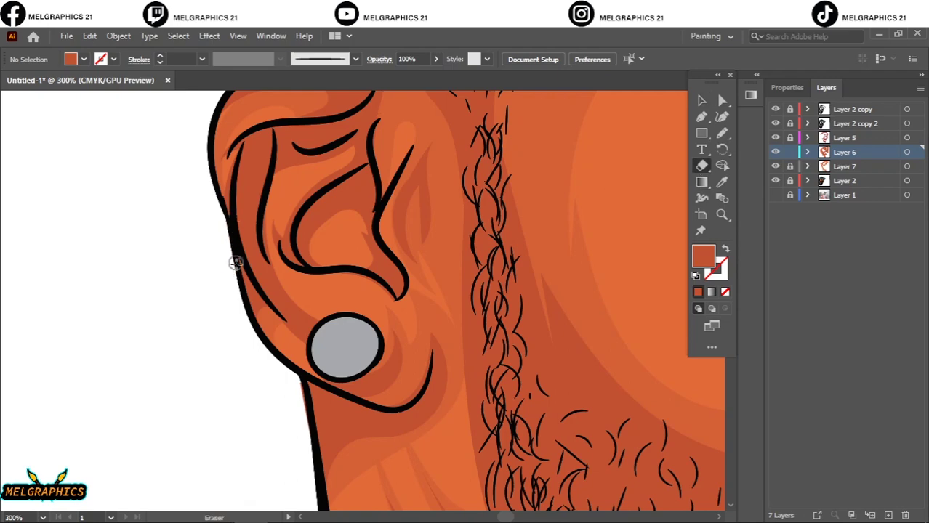
scroll(465, 291, up, 1)
click(790, 152)
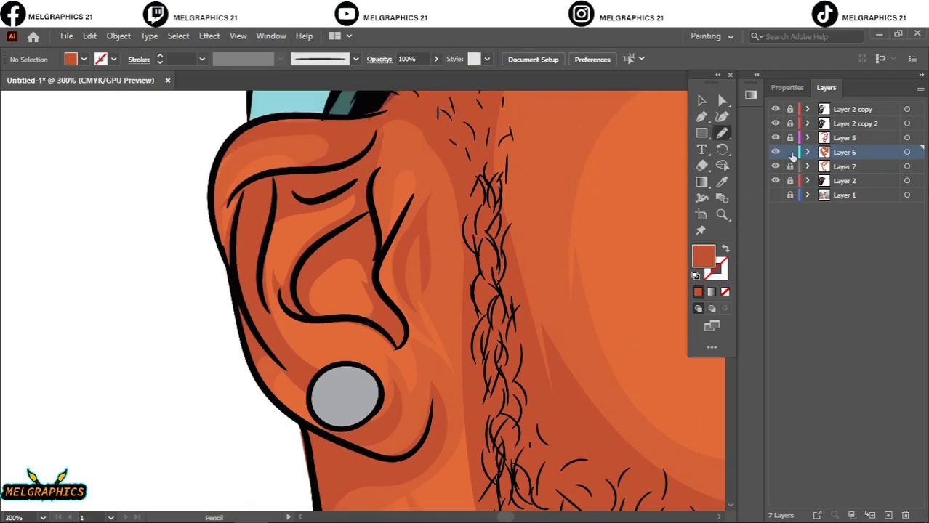
click(907, 137)
key(v)
click(161, 282)
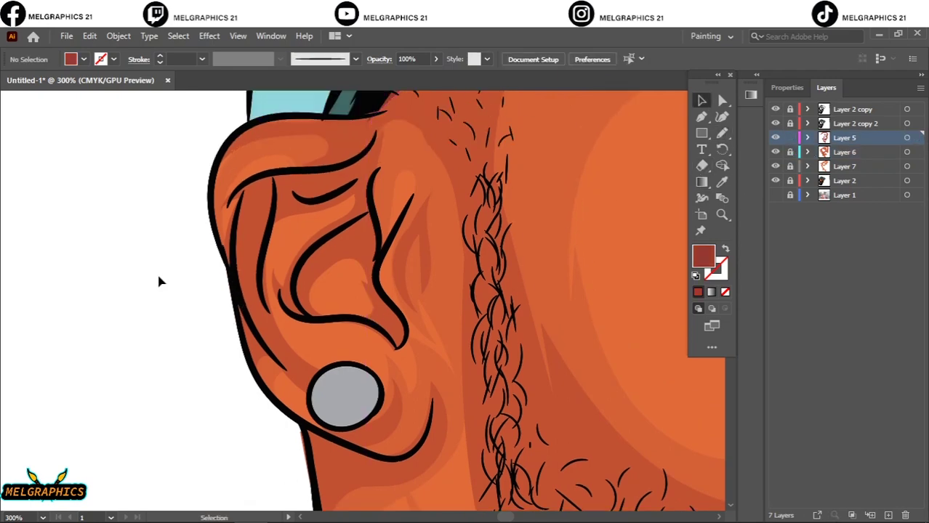
key(n)
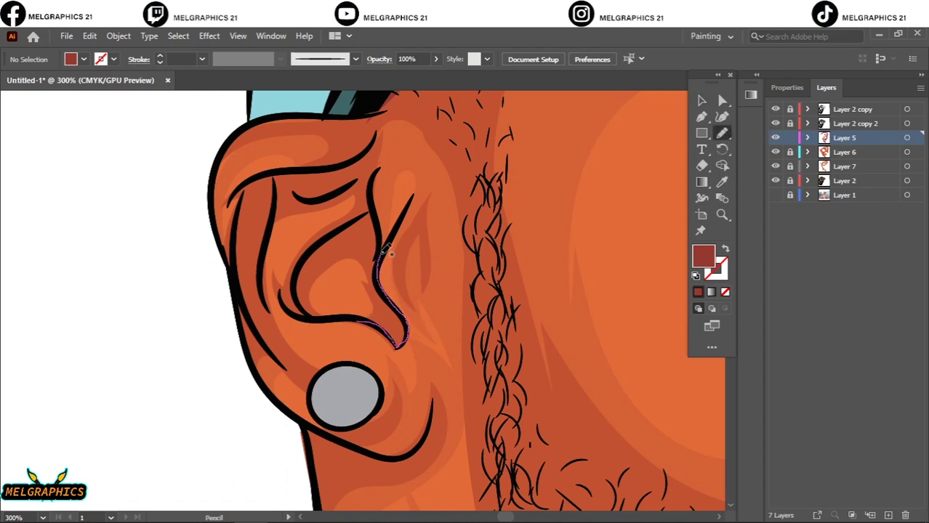
- Draw dark red shadow shapes inside the inner ear and along the upper ear folds
drag(381, 255, 379, 258)
drag(296, 303, 313, 314)
drag(373, 207, 374, 209)
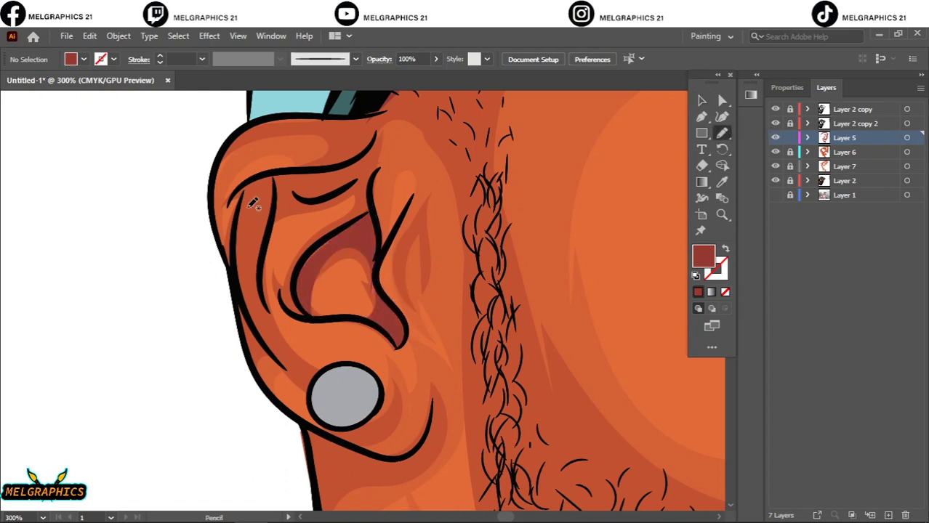
drag(276, 331, 278, 333)
drag(311, 271, 357, 229)
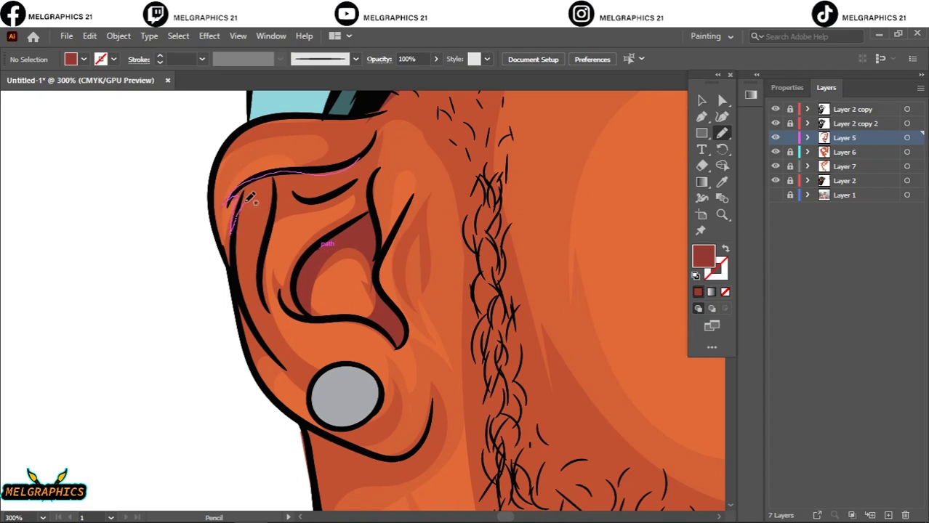
drag(218, 177, 374, 135)
key(ctrl+0)
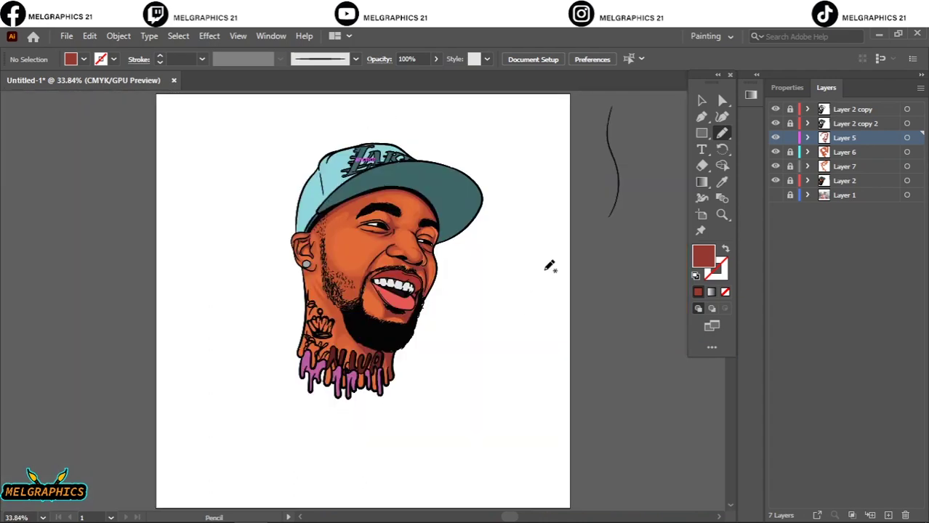
key(ctrl+1)
- On a new layer, pencil red shadow shapes on the tongue and along the lower lip
key(ctrl+l)
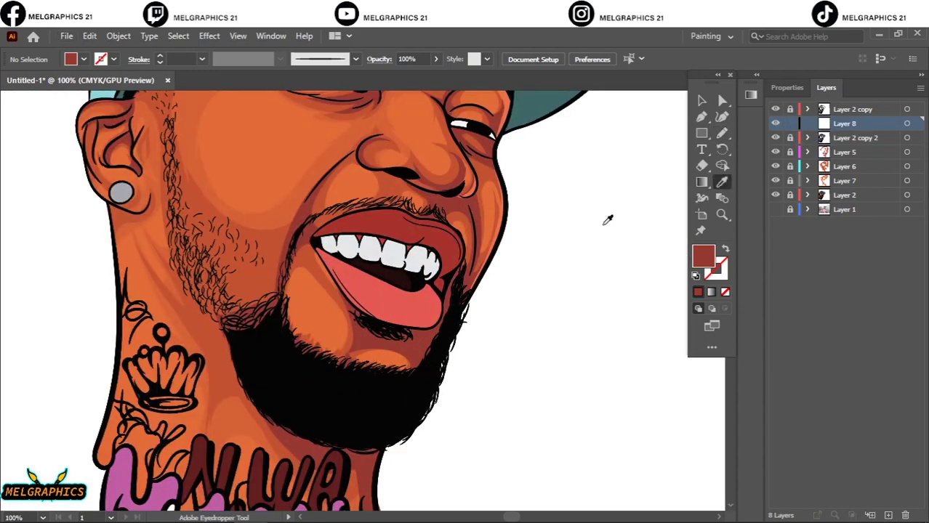
double_click(703, 256)
click(850, 195)
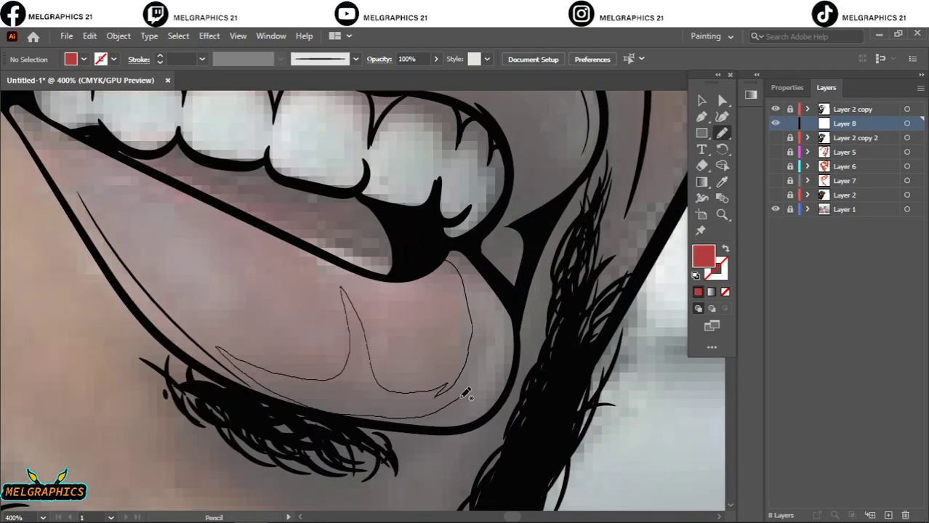
drag(461, 376, 500, 275)
scroll(460, 469, up, 3)
drag(459, 469, 369, 456)
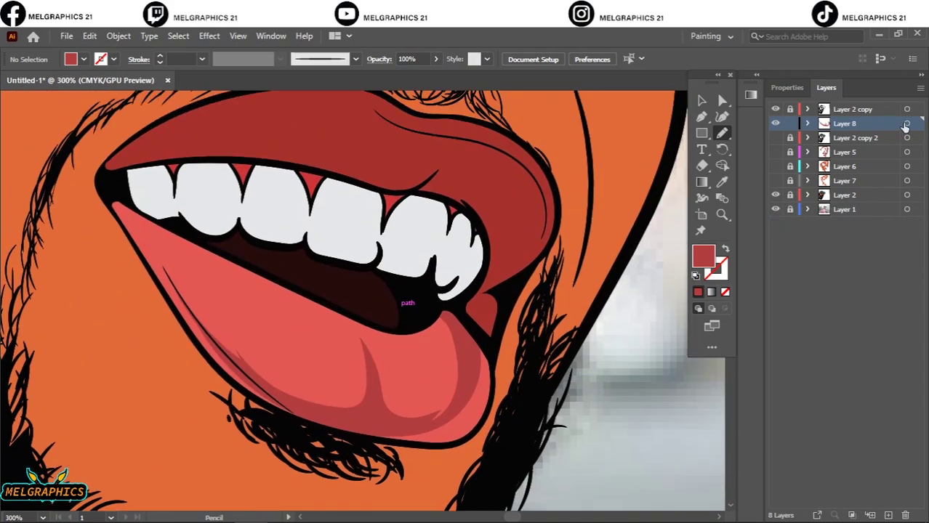
- Darken Layer 8's red shadows with Adjust Colors, adding black and a touch of magenta
click(907, 123)
click(90, 36)
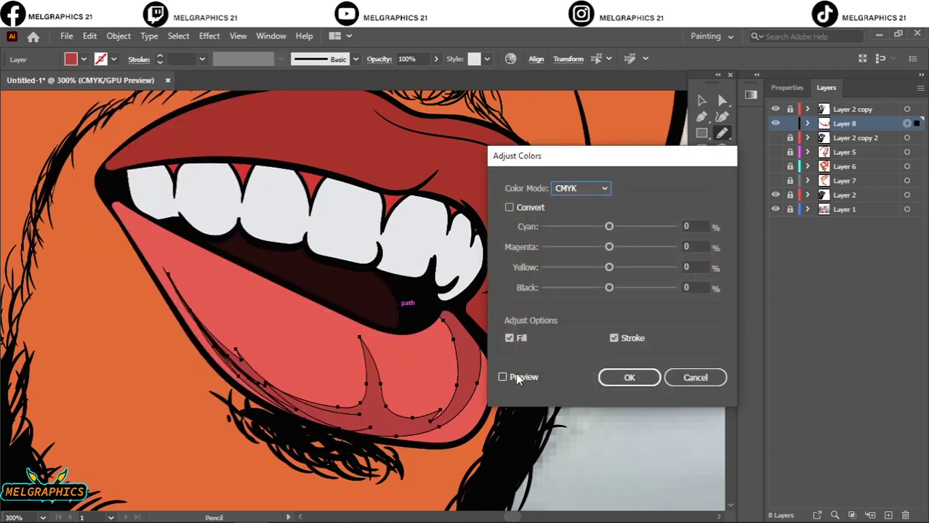
click(512, 376)
drag(609, 288, 617, 287)
drag(609, 247, 612, 247)
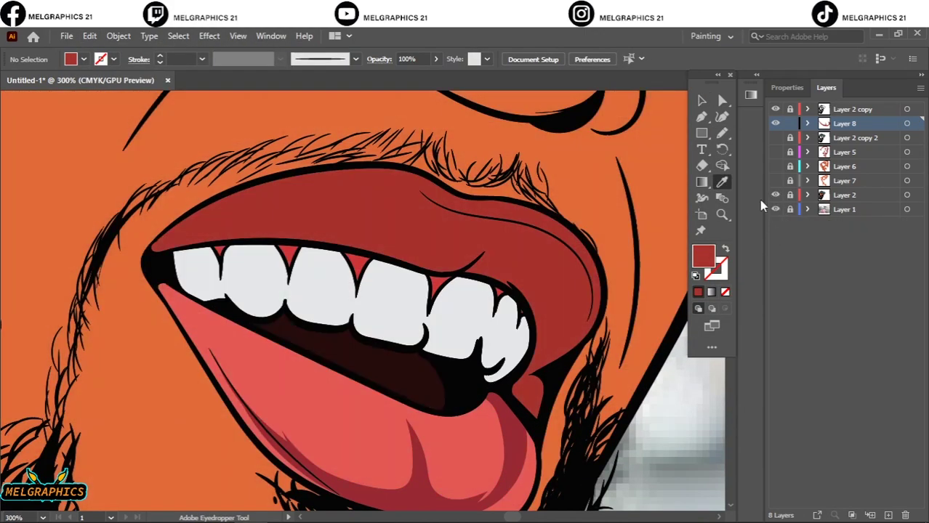
- Pencil dark red #7a1e1e creases down the mouth corner and along the upper lip
double_click(703, 255)
text(7a1e1e)
key(Return)
key(n)
click(775, 195)
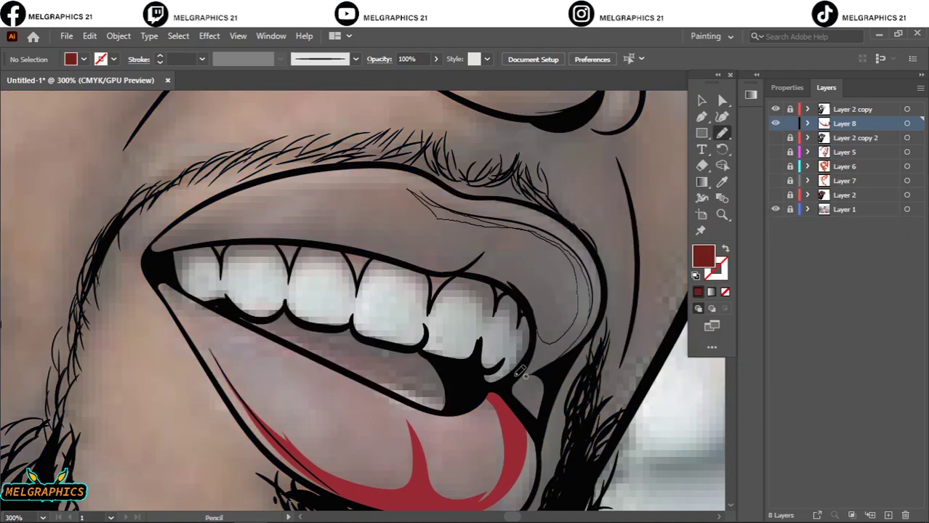
drag(538, 227, 525, 327)
drag(203, 237, 298, 182)
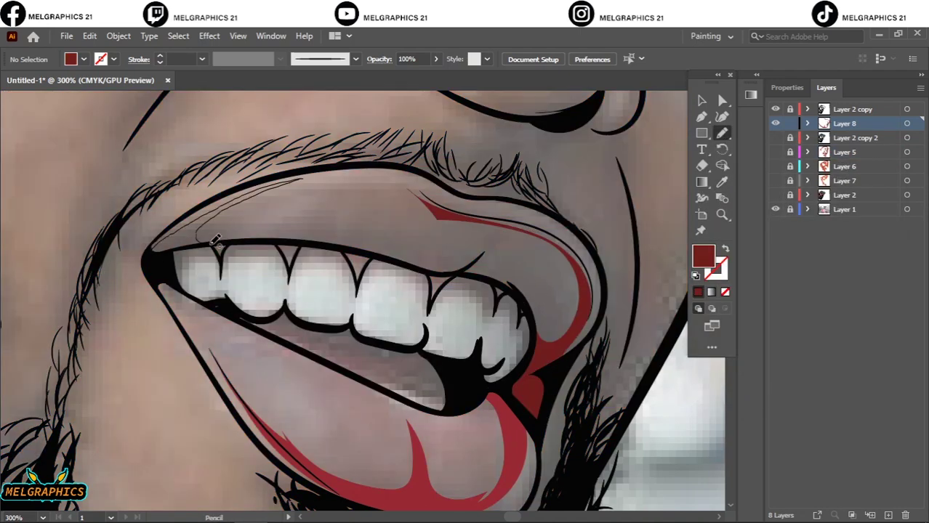
click(775, 194)
key(ctrl+0)
scroll(397, 291, up, 10)
- Eyedrop a light grey fill from the teeth and hide Layer 2 to reveal the photo
key(i)
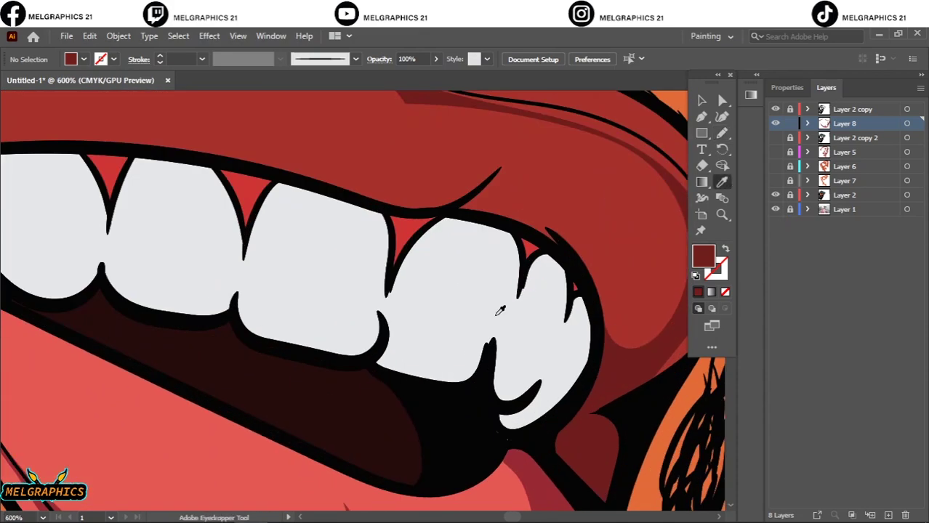
click(498, 307)
double_click(702, 256)
key(Return)
key(n)
click(775, 195)
click(775, 210)
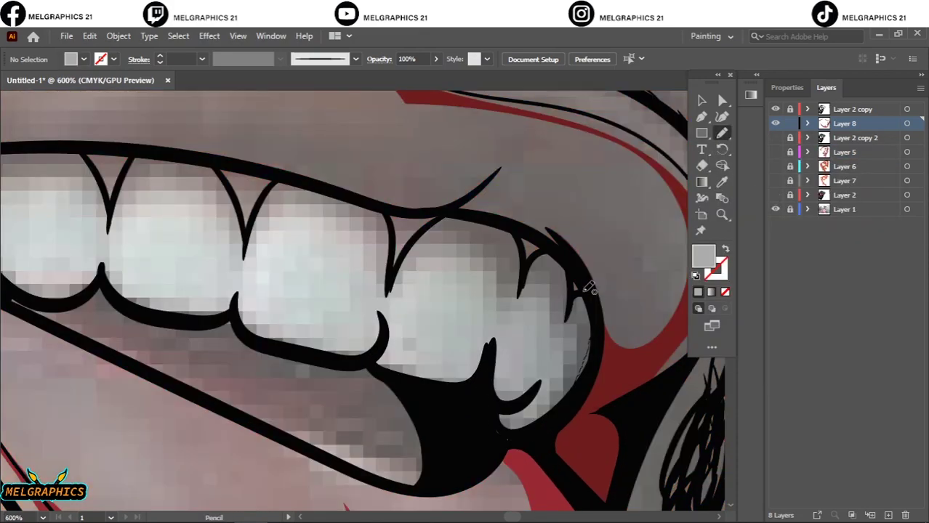
- Pencil light grey shadows along the bottom edges of the teeth
drag(588, 287, 384, 319)
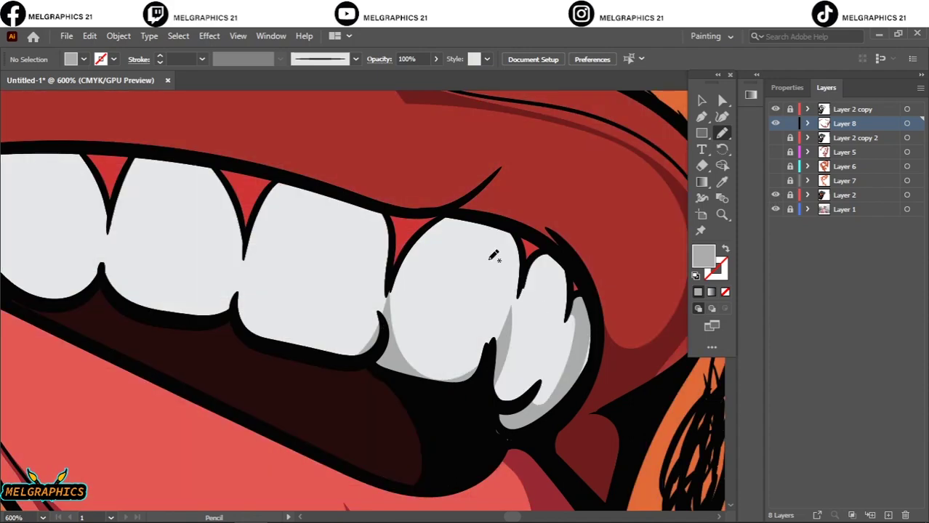
scroll(493, 255, left, 3)
drag(502, 327, 499, 321)
mouse_move(382, 268)
mouse_down()
mouse_move(236, 277)
mouse_move(379, 279)
mouse_up()
scroll(375, 289, down, 8)
scroll(429, 319, up, 6)
scroll(428, 318, up, 4)
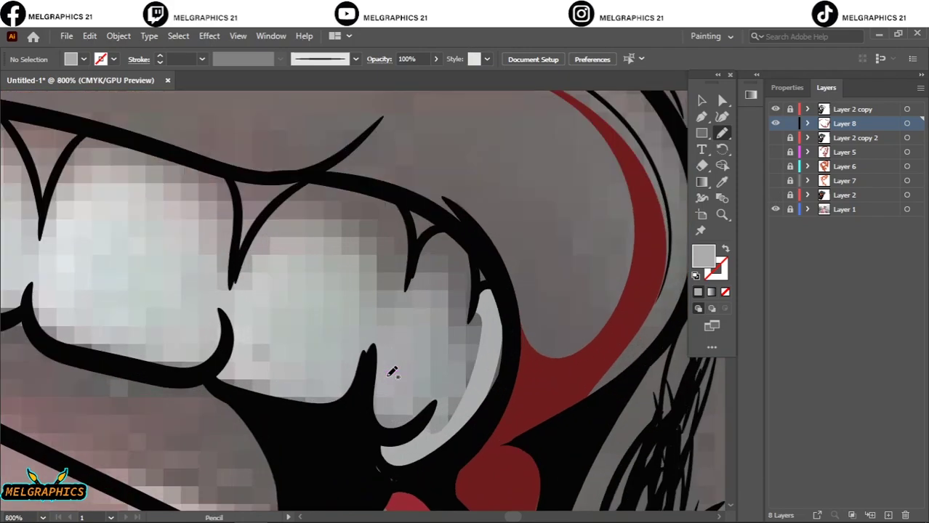
- Shade the upper teeth near the mouth corner with grey, then restore the colour layers
drag(474, 298, 412, 225)
drag(349, 183, 345, 187)
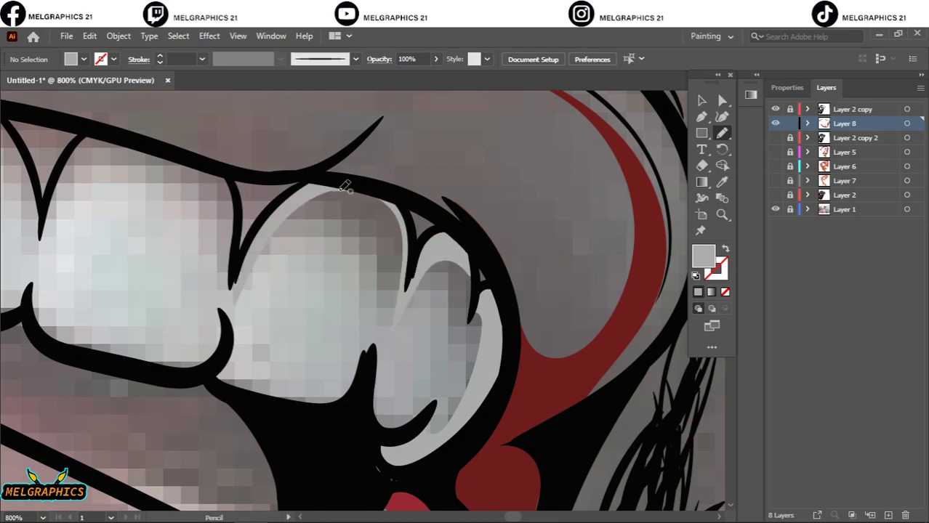
drag(233, 194, 68, 196)
drag(217, 159, 231, 191)
scroll(364, 291, down, 8)
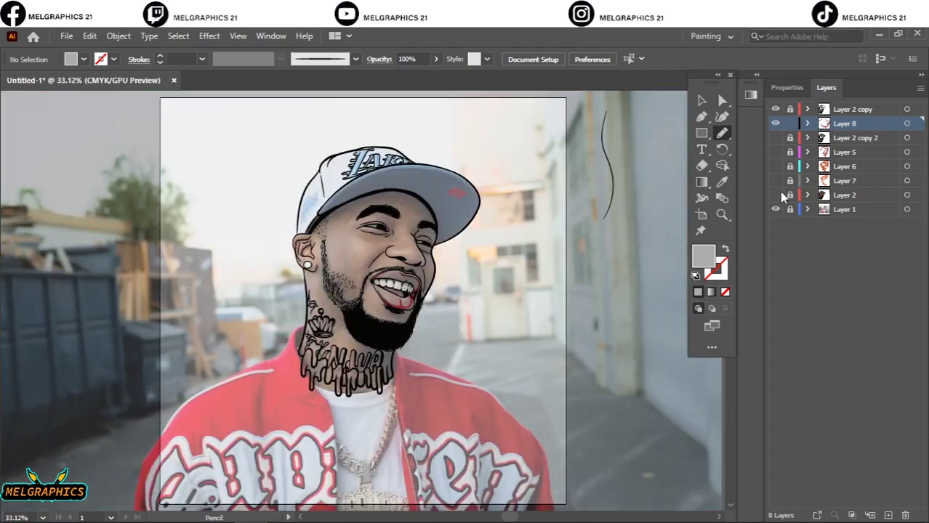
drag(775, 138, 775, 195)
click(775, 210)
scroll(427, 314, up, 3)
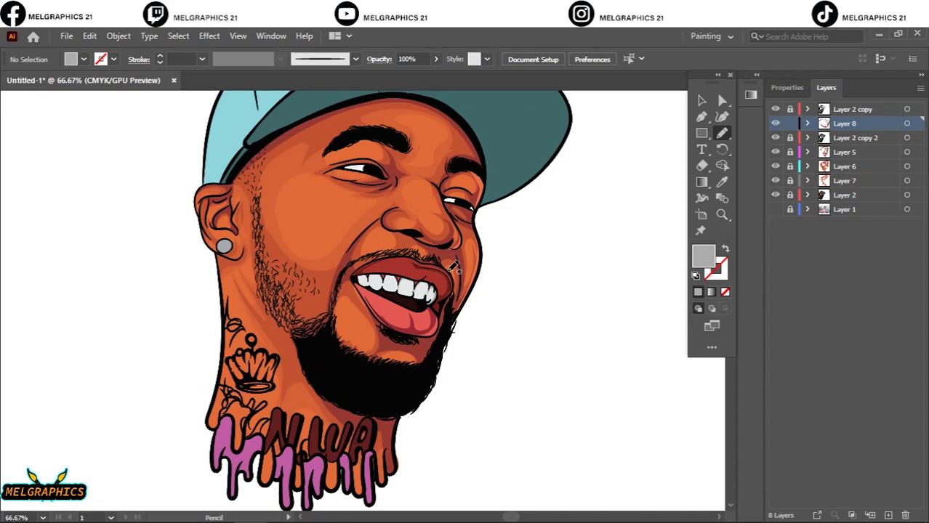
scroll(454, 266, down, 2)
- Show the reference photo and sample a dark teal cap colour as the fill
drag(776, 137, 776, 194)
click(776, 209)
key(i)
scroll(596, 352, up, 4)
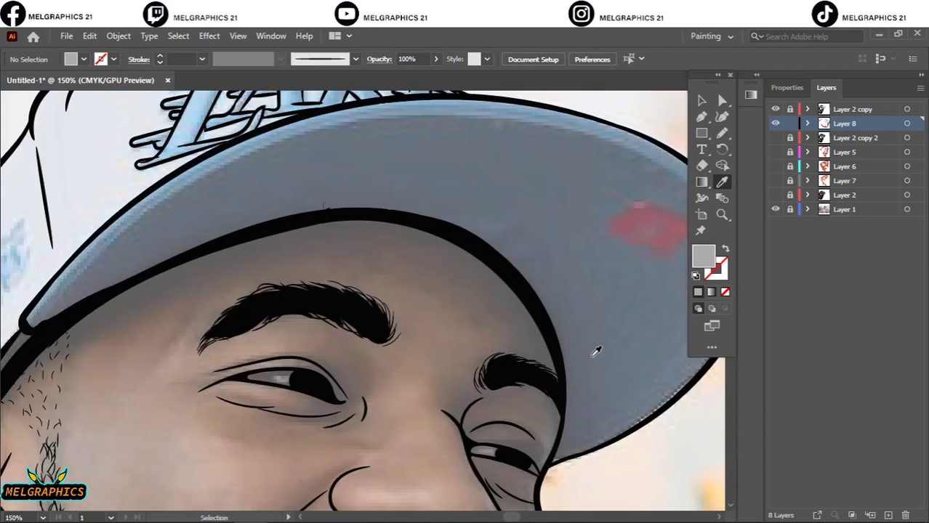
click(597, 352)
double_click(703, 256)
click(858, 192)
scroll(436, 291, right, 3)
click(722, 133)
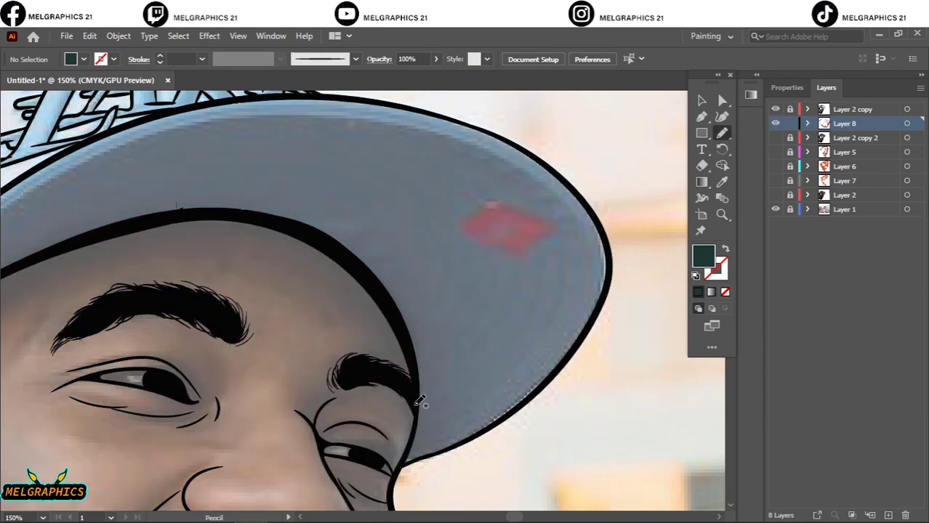
- Pencil dark teal shadow shapes along the cap brim's right edge
drag(525, 152, 464, 397)
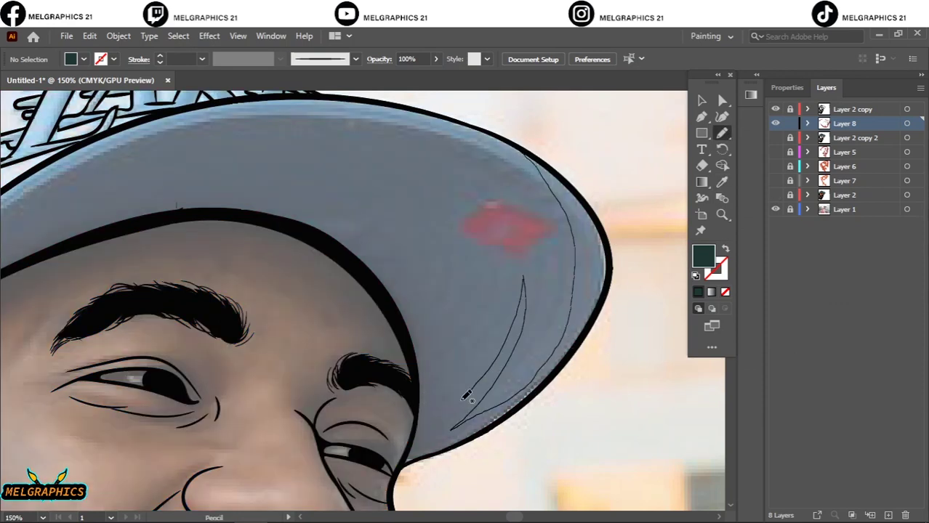
drag(402, 465, 408, 458)
drag(367, 114, 564, 345)
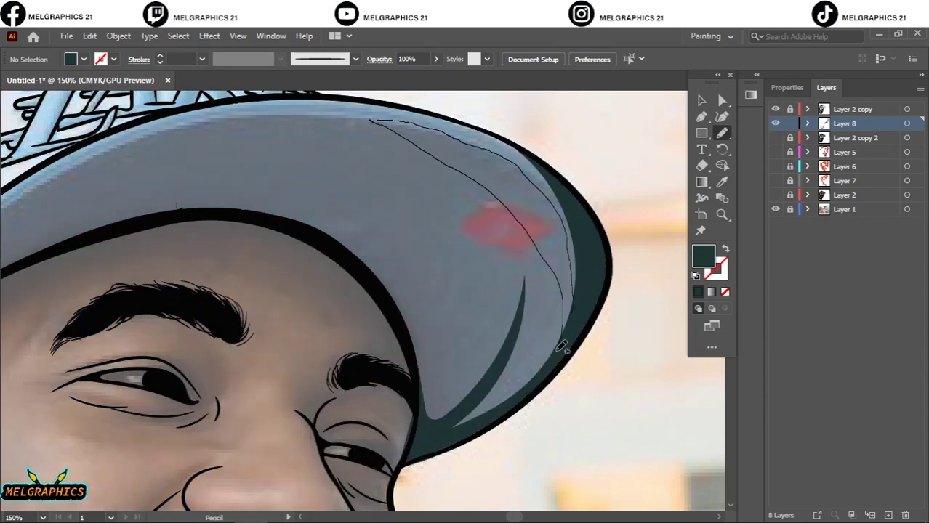
scroll(554, 442, up, 3)
scroll(559, 306, left, 5)
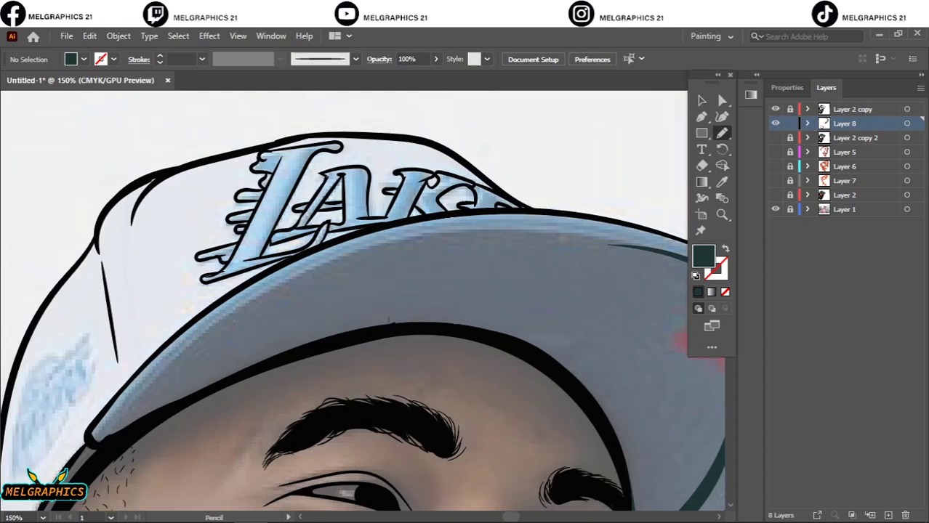
mouse_move(156, 398)
mouse_down()
mouse_move(270, 298)
mouse_move(156, 398)
mouse_up()
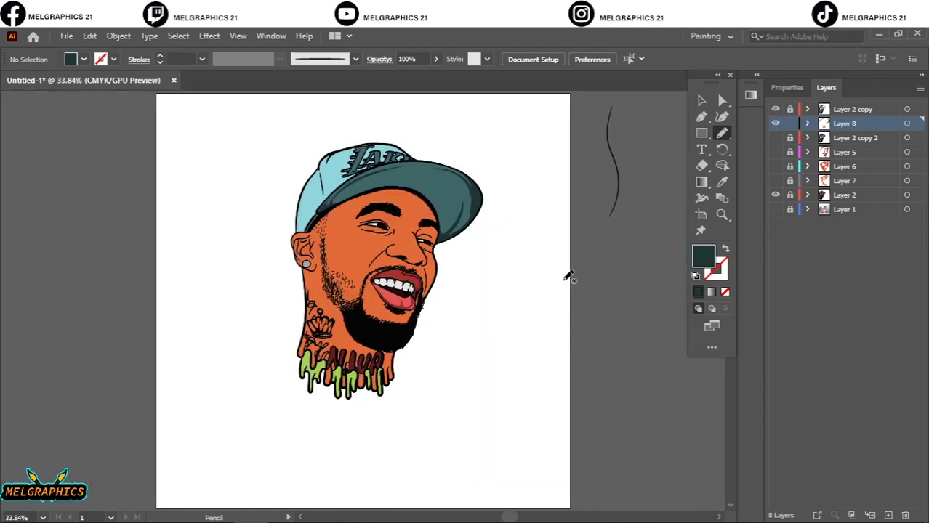
- Sample the light blue cap colour and draw a highlight shape on the cap's left side
click(721, 182)
click(320, 174)
key(ctrl+plus)
key(ctrl+plus)
double_click(703, 254)
key(Return)
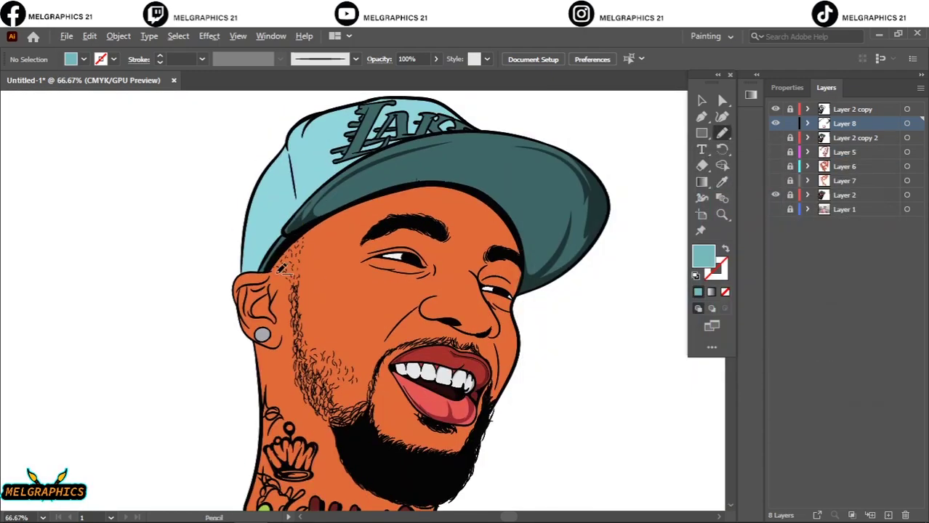
scroll(287, 204, up, 2)
drag(234, 412, 316, 290)
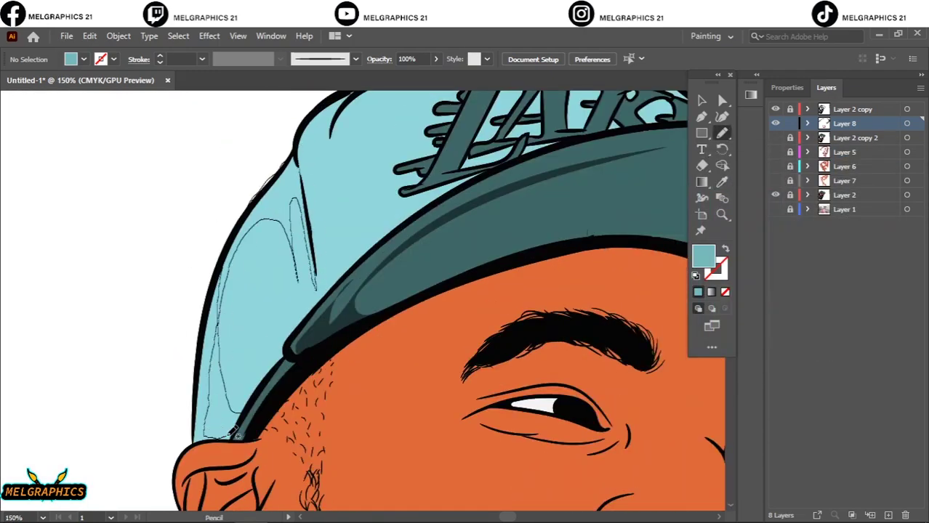
drag(237, 435, 234, 438)
drag(223, 379, 214, 251)
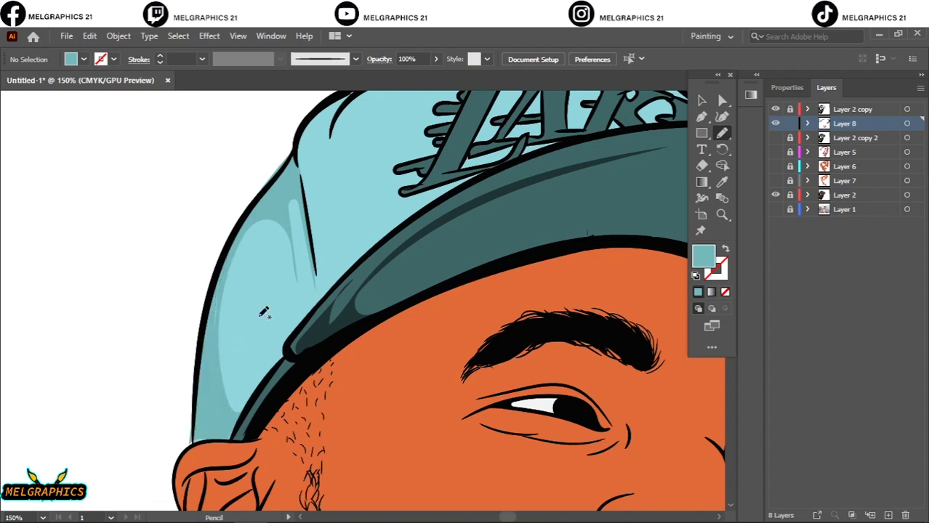
scroll(437, 290, up, 1)
- Shift the highlight's magenta/yellow balance with Adjust Colors, then pencil a dark-teal crease beside it
key(v)
click(89, 36)
click(313, 276)
click(522, 377)
drag(610, 247, 605, 267)
click(630, 378)
scroll(311, 156, up, 1)
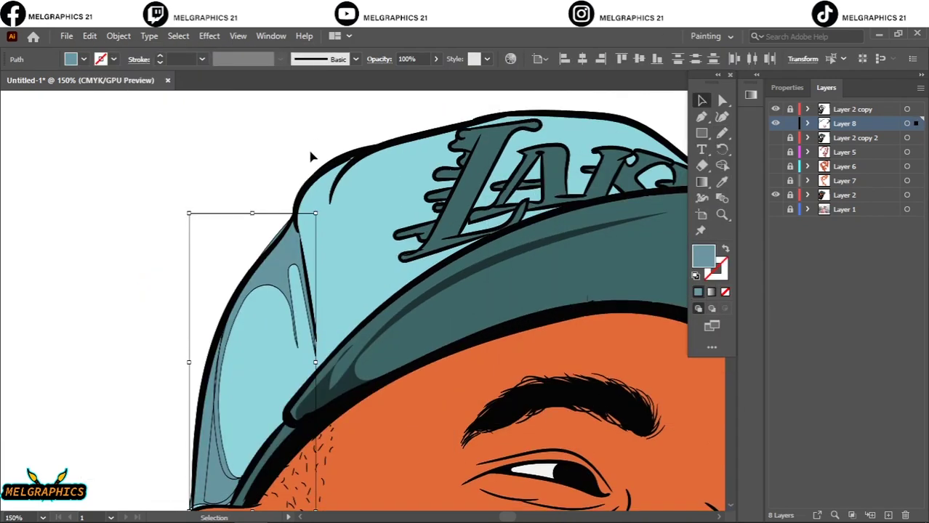
click(311, 156)
key(ctrl+0)
scroll(332, 170, up, 5)
key(n)
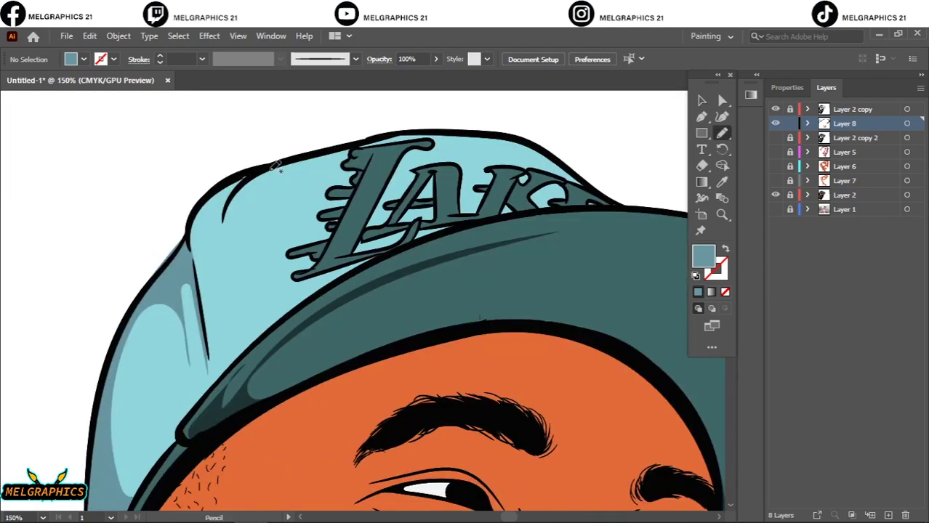
drag(221, 223, 238, 187)
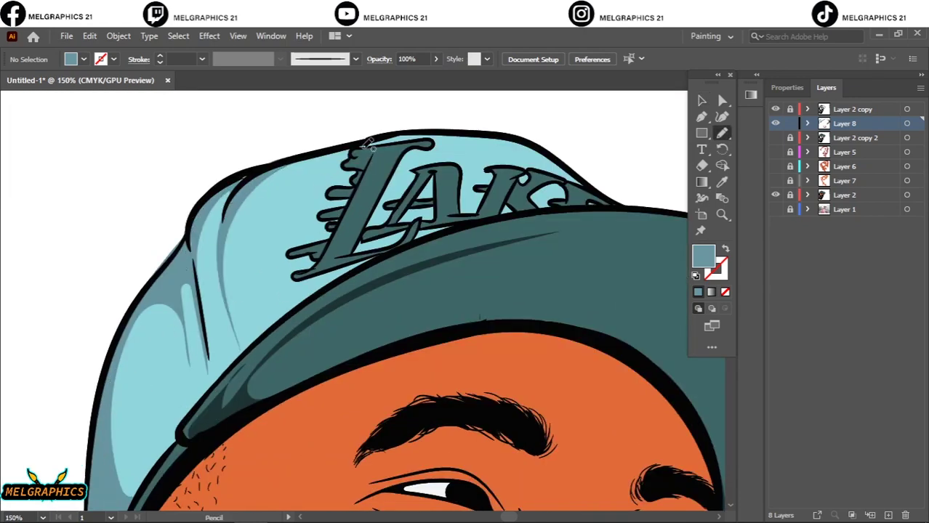
- Pencil a #71656f grey-purple shadow over the left part of the eye white
key(ctrl+0)
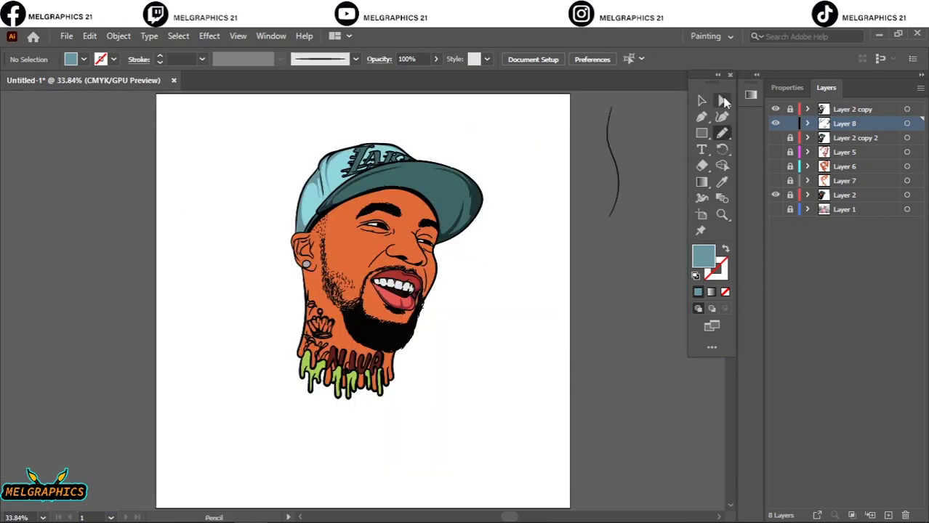
key(v)
scroll(409, 245, up, 5)
double_click(703, 254)
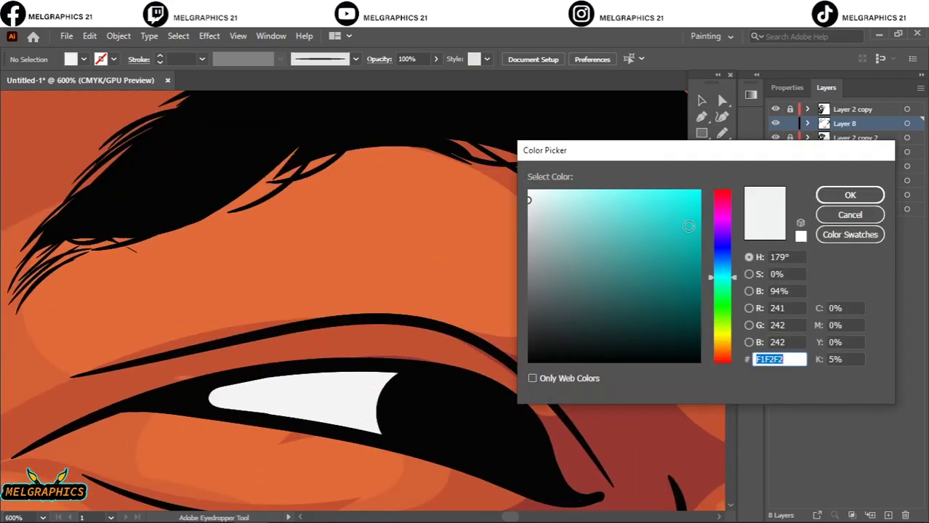
text(71656f)
click(766, 193)
key(n)
drag(409, 376, 330, 365)
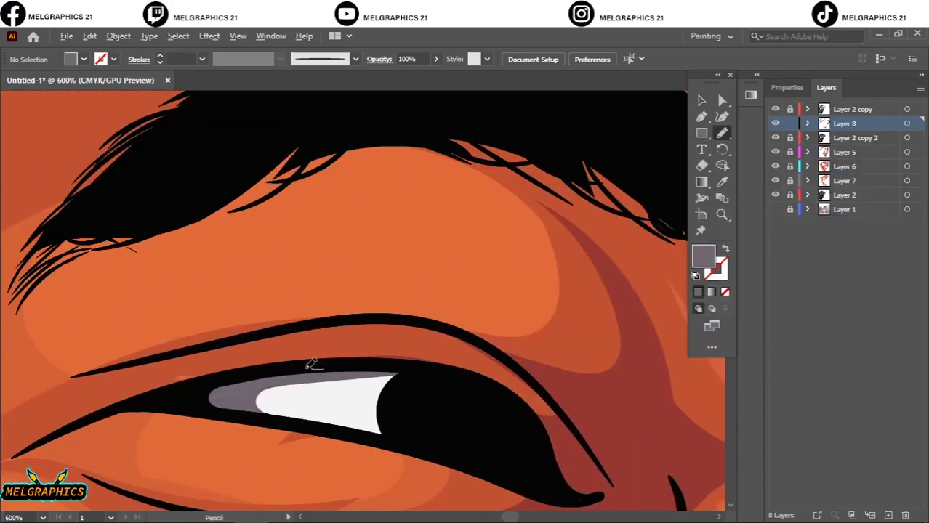
scroll(313, 364, down, 2)
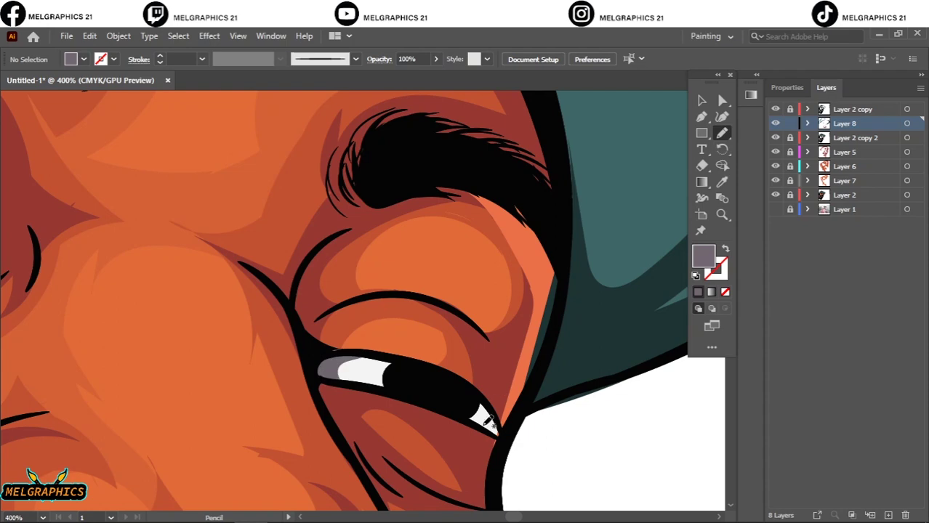
- Add a new top layer and pencil a small black shape on the iris
key(ctrl+0)
click(889, 515)
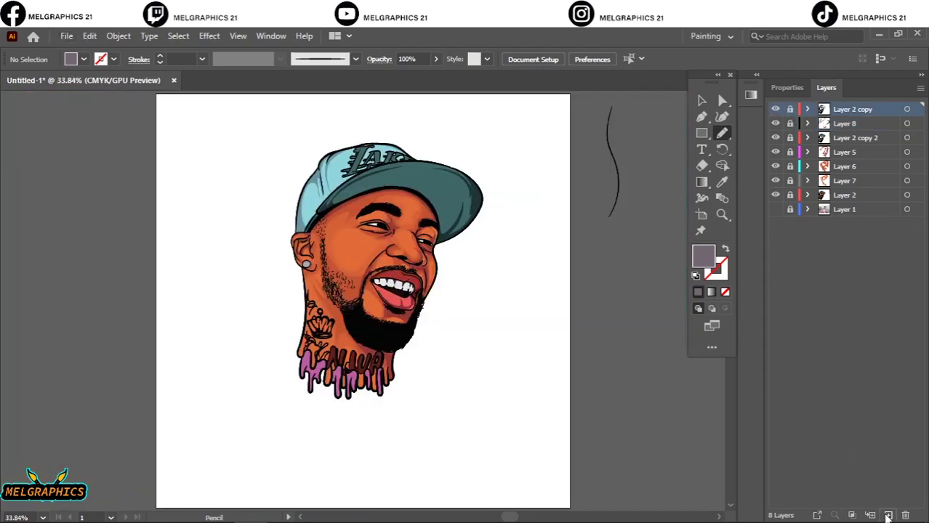
scroll(477, 228, up, 5)
double_click(703, 255)
key(Return)
key(n)
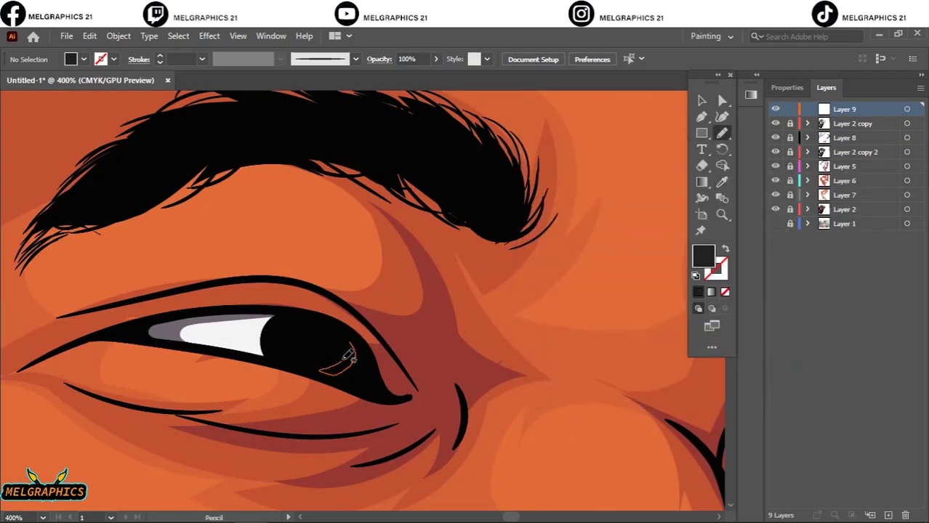
drag(335, 356, 523, 382)
drag(456, 376, 486, 393)
key(ctrl+0)
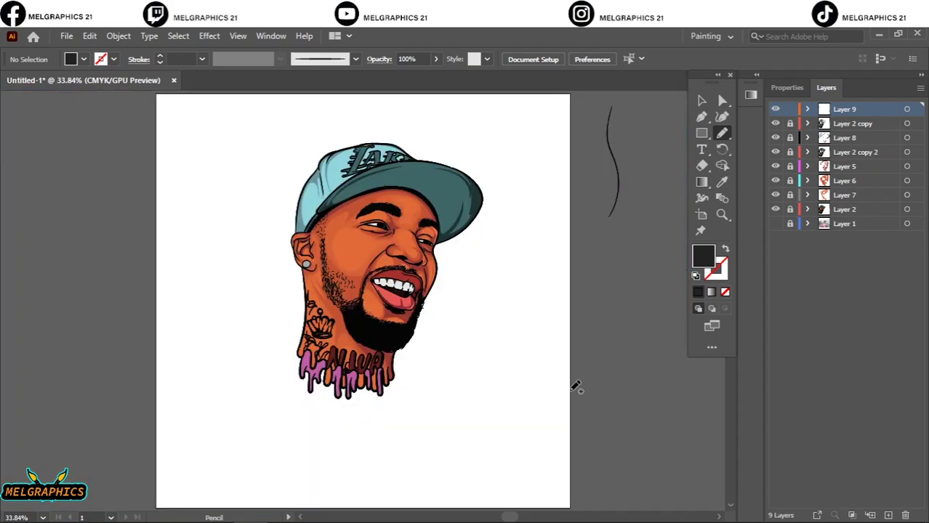
- Pick a grey fill and pencil a darker crescent of shading on the earring
scroll(298, 266, up, 5)
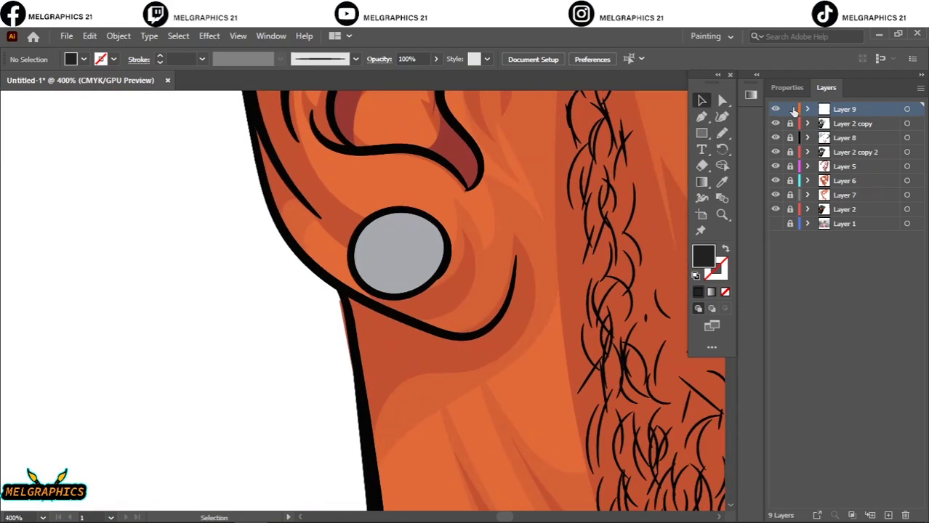
key(i)
click(429, 260)
key(n)
drag(439, 223, 385, 261)
- Draw a small ellipse on the earring on Layer 8, then start a new document
click(779, 138)
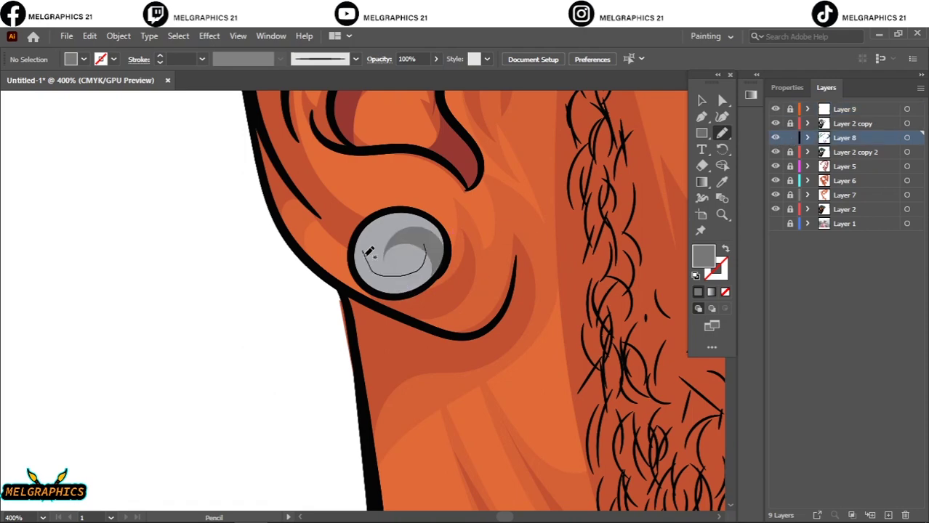
drag(708, 133, 749, 187)
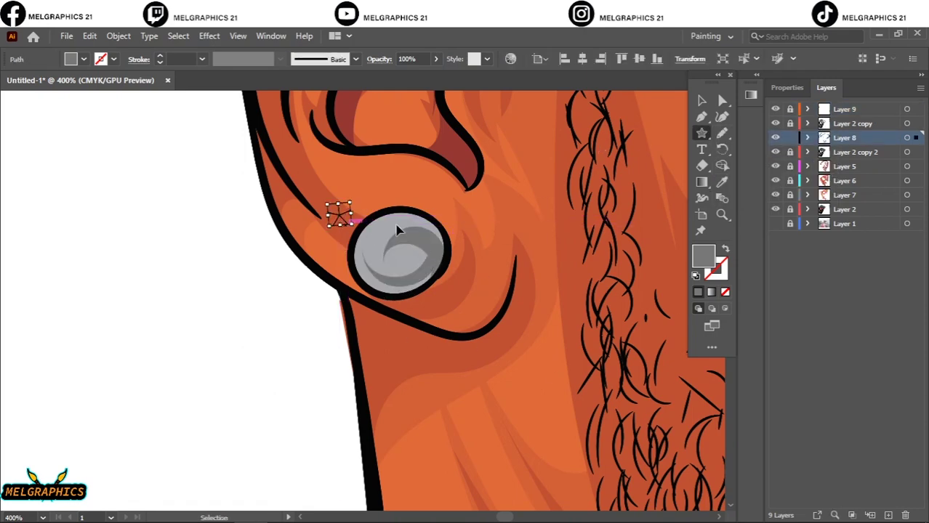
drag(702, 135, 749, 158)
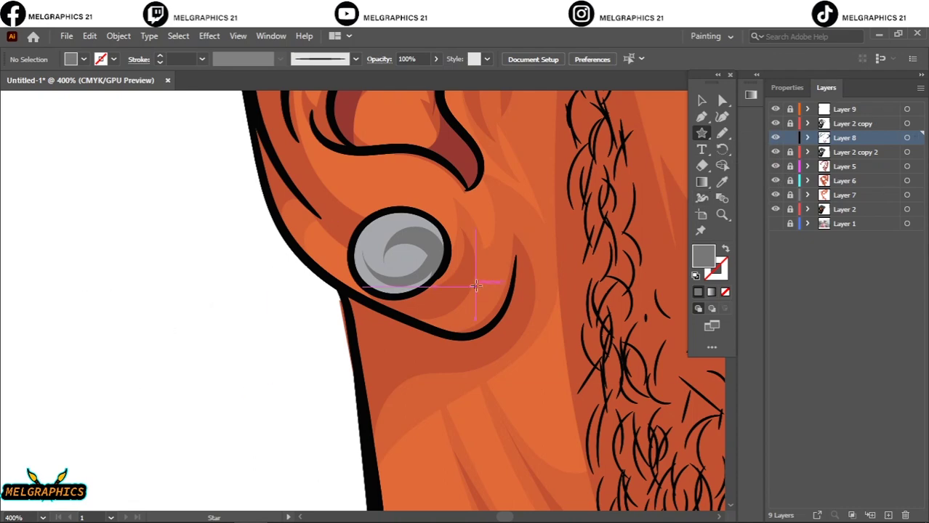
mouse_move(403, 246)
mouse_down()
mouse_move(426, 269)
mouse_move(413, 276)
mouse_up()
key(ctrl+shift+a)
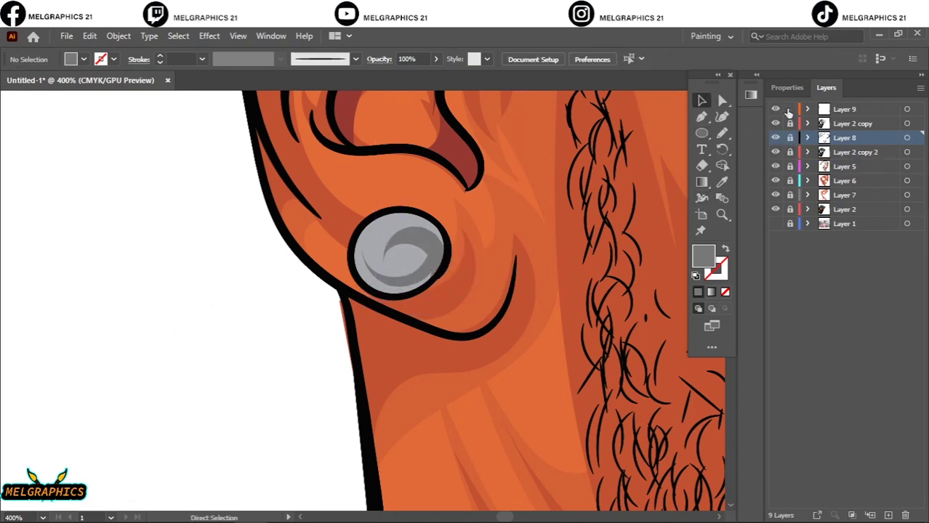
key(ctrl+n)
- Confirm the new document and create a star with radius 2 and 5 points
key(Return)
drag(701, 133, 749, 188)
click(424, 277)
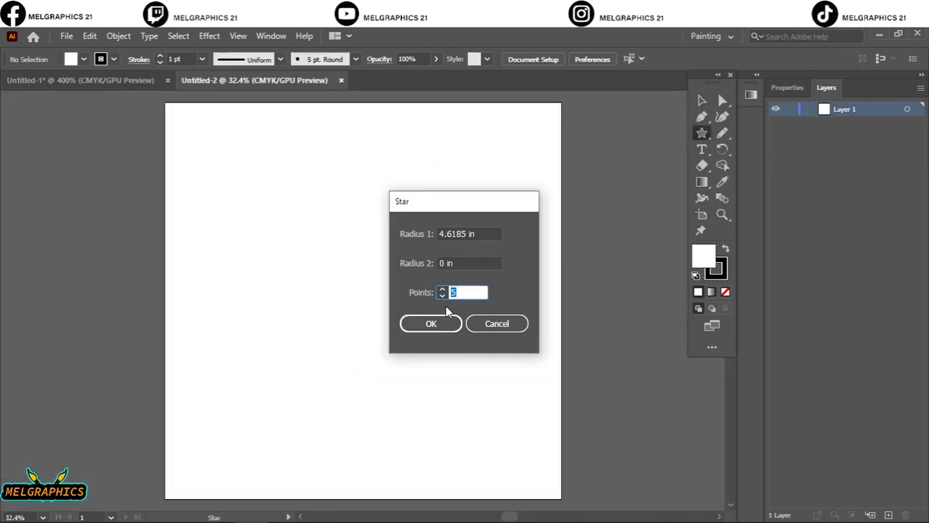
key(shift+Tab)
text(2)
click(437, 319)
text(5)
click(441, 320)
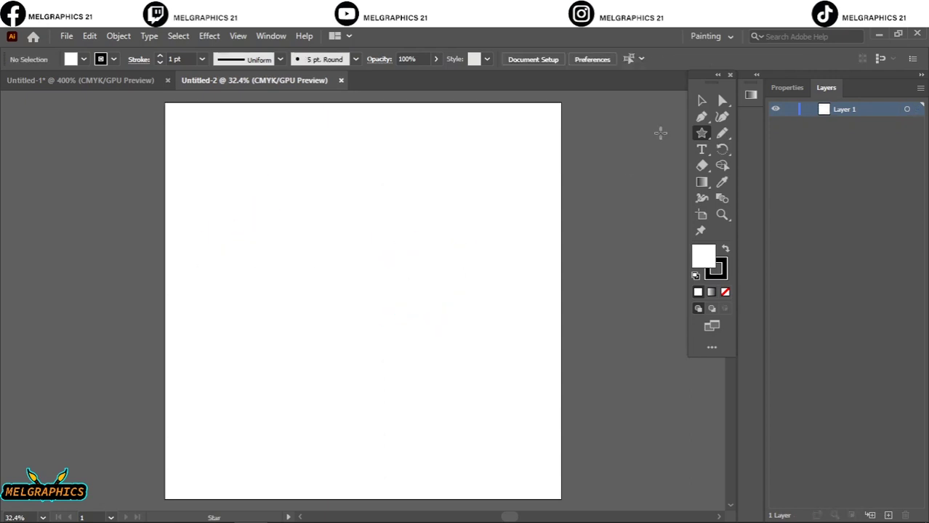
- Undo an unwanted decagon and redo the thin five-point star with radii 0 and 2 in
drag(702, 133, 800, 181)
click(345, 197)
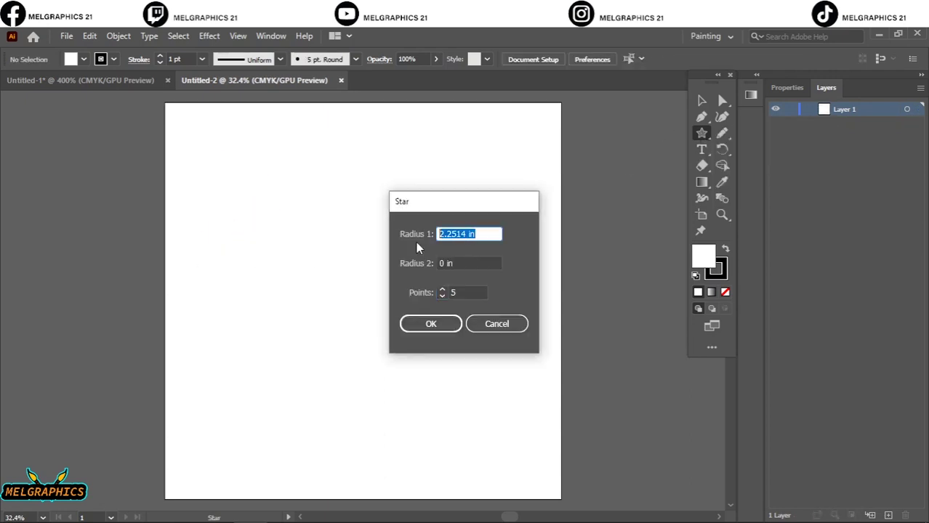
click(437, 325)
key(ctrl+z)
click(323, 253)
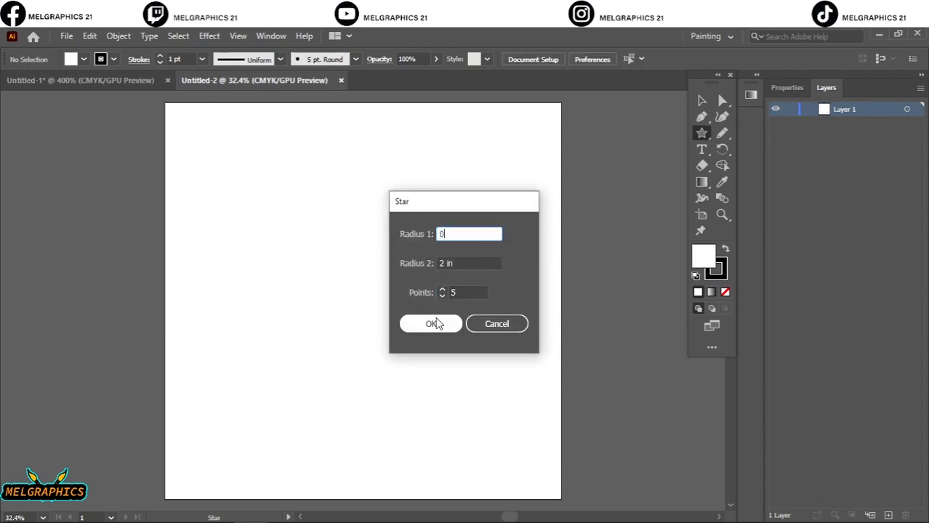
click(436, 323)
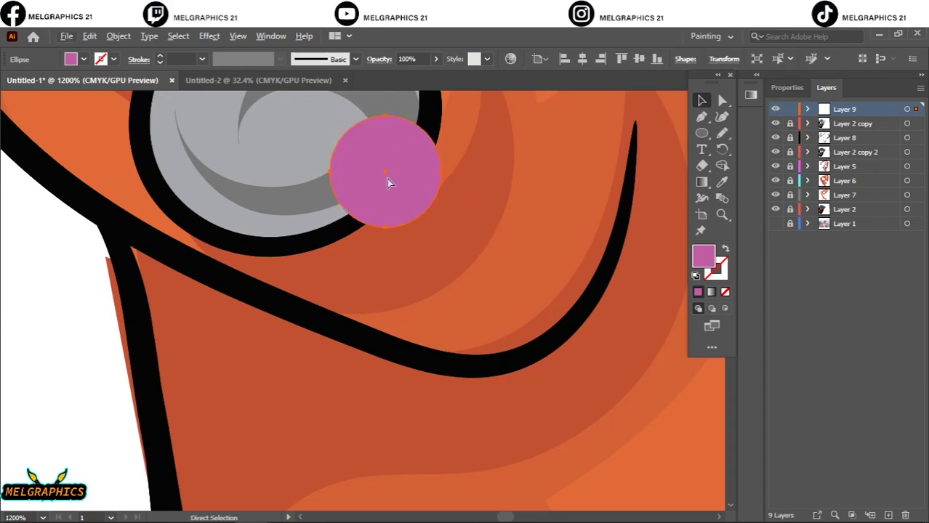
- Apply a low-radius Gaussian Blur to the pink earring circle
click(209, 36)
click(393, 263)
drag(780, 193, 707, 193)
click(730, 224)
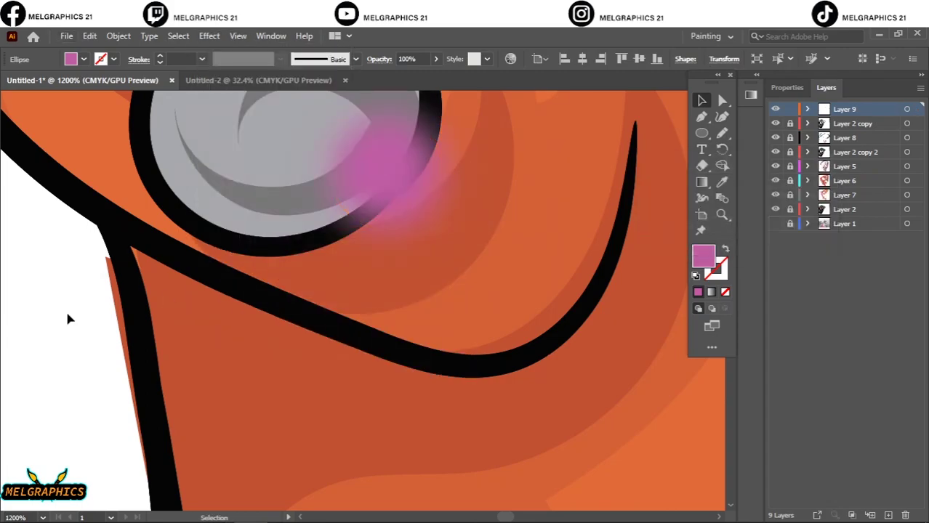